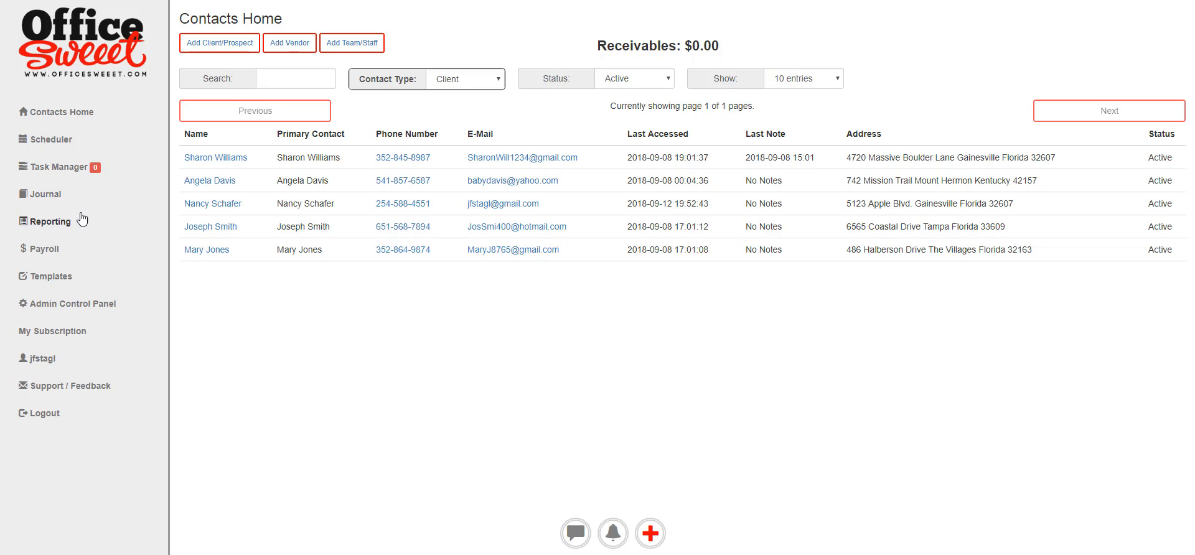
# Go to the Journal setup and open the accounting start date calendar.
pyautogui.click(42, 196)
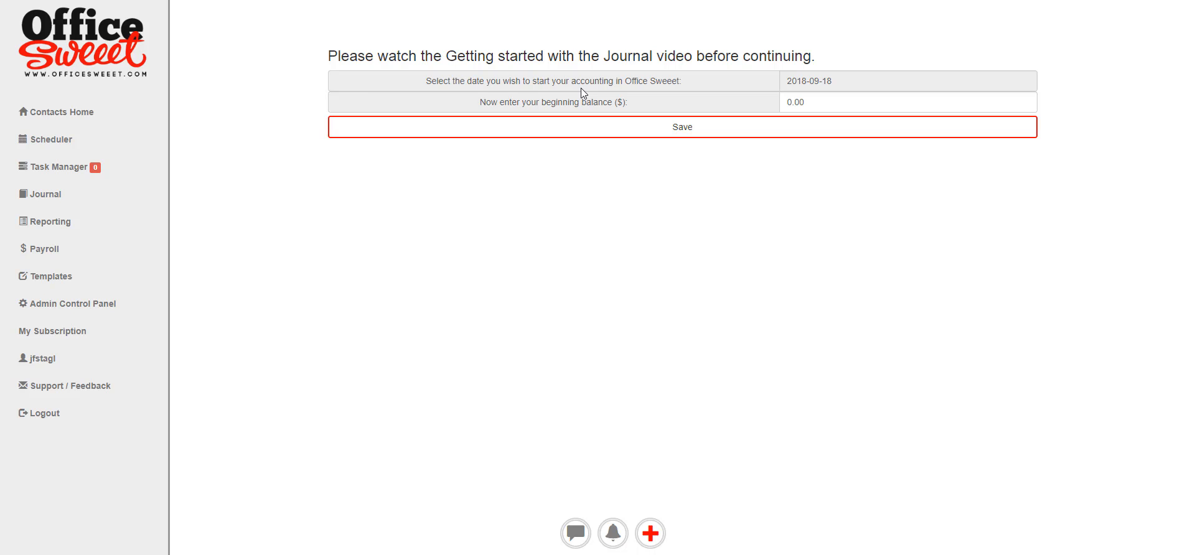
pyautogui.click(884, 82)
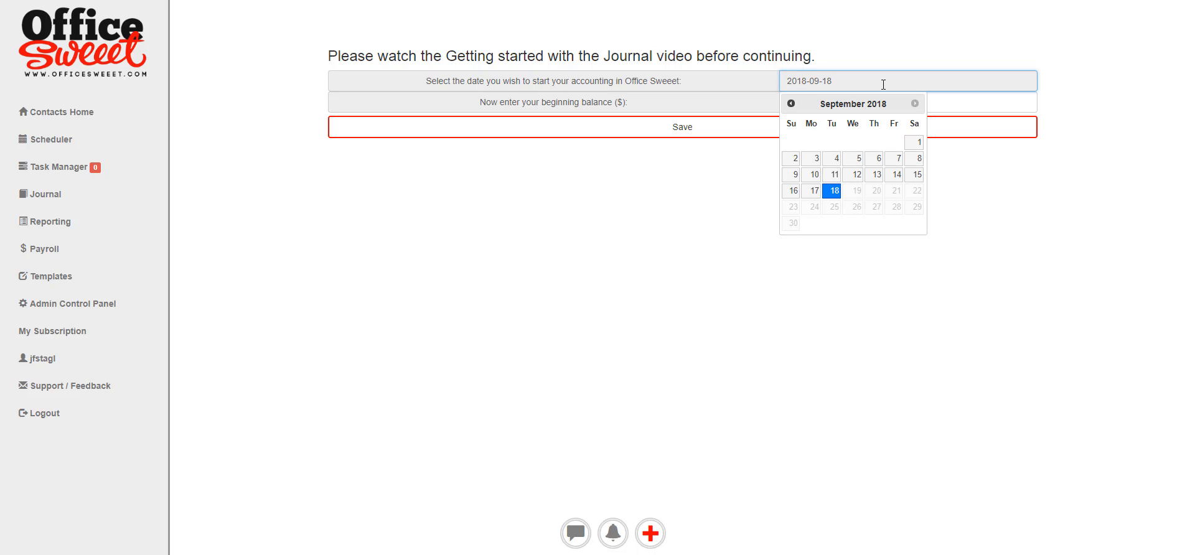
# Set the accounting start date to January 1, 2018.
pyautogui.click(792, 103)
pyautogui.click(791, 103)
pyautogui.click(792, 103)
pyautogui.click(792, 103)
pyautogui.click(792, 103)
pyautogui.click(791, 103)
pyautogui.click(791, 103)
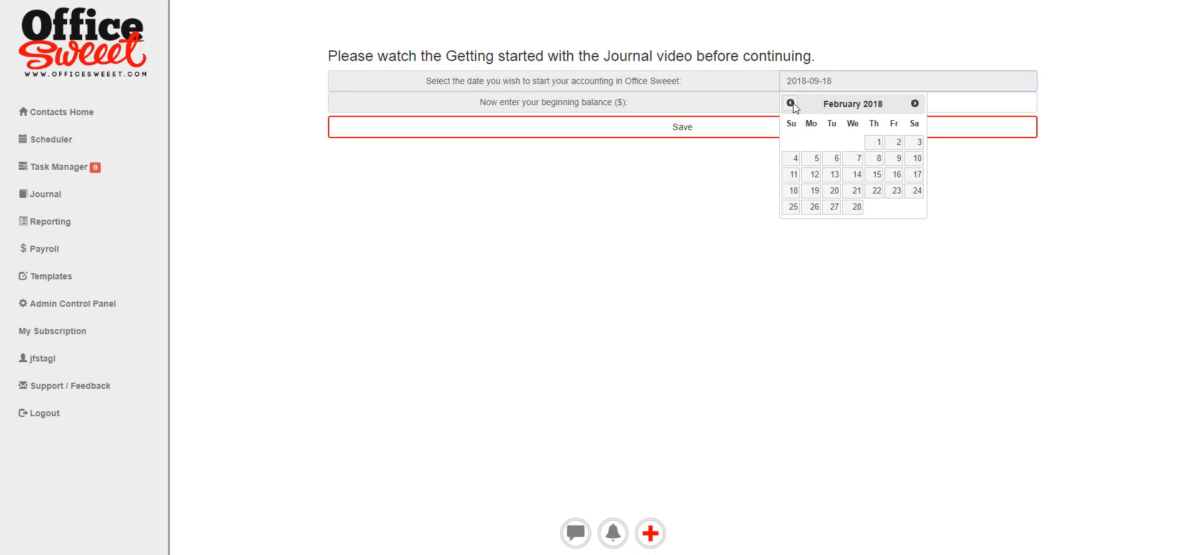
pyautogui.click(791, 103)
pyautogui.click(790, 103)
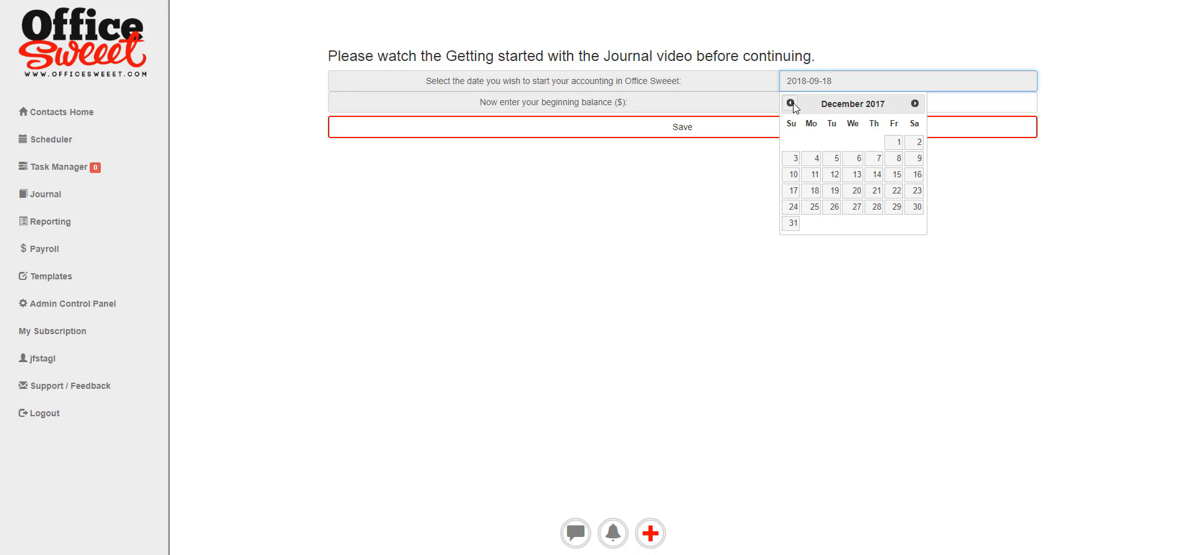
pyautogui.click(913, 104)
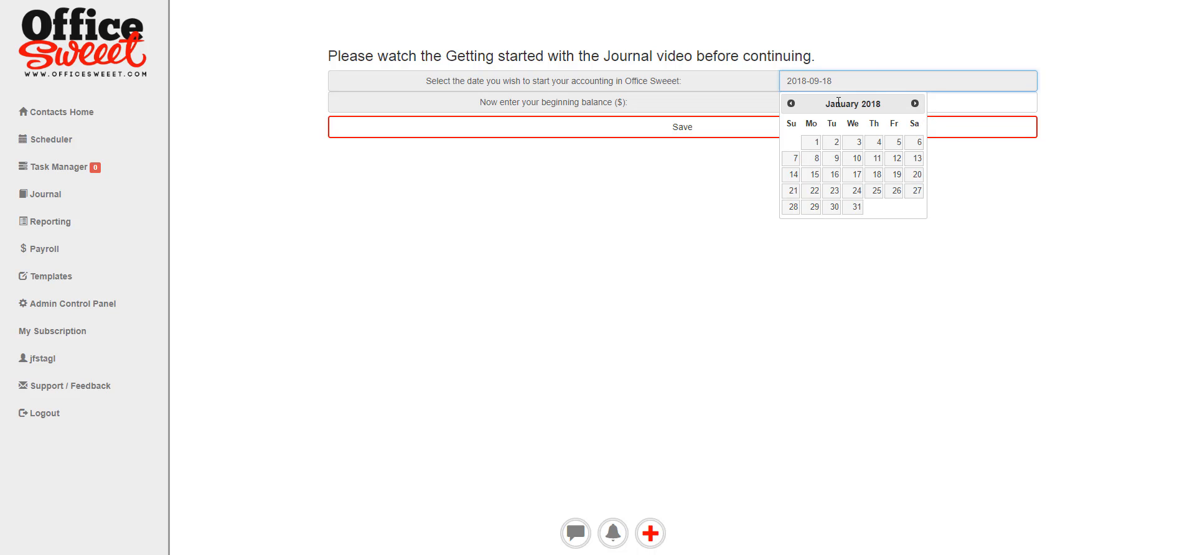
pyautogui.click(816, 143)
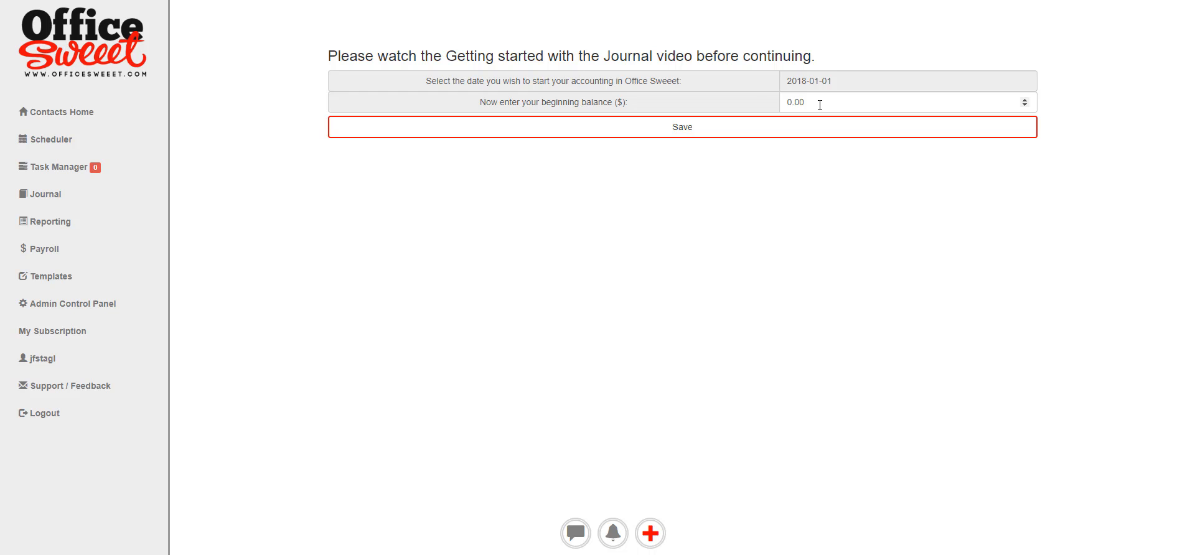
# Enter a beginning balance of 2518.13 and save the journal setup.
pyautogui.moveTo(819, 104); pyautogui.dragTo(753, 96)
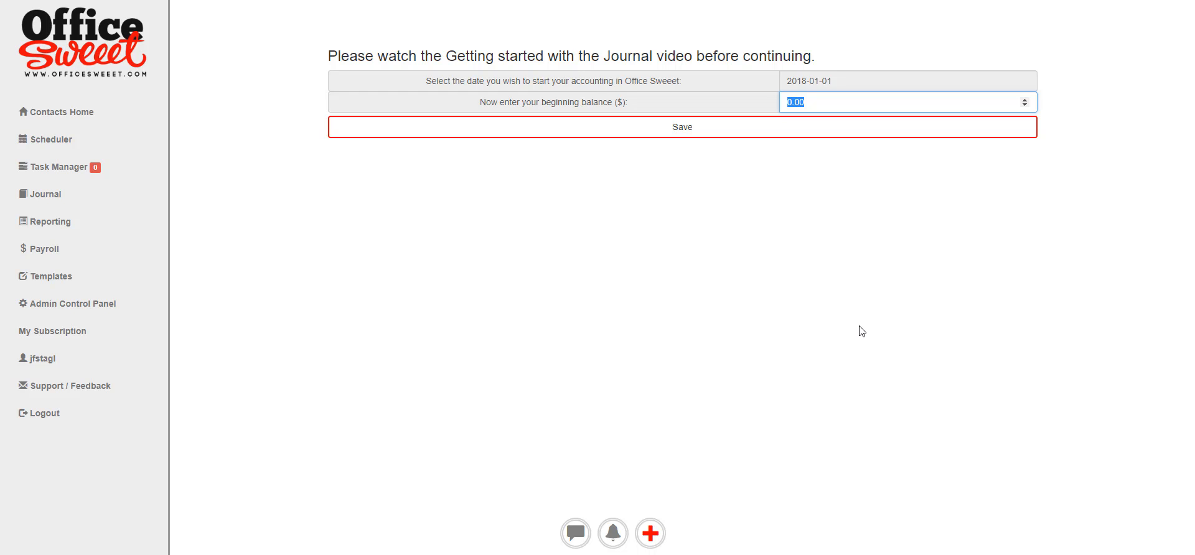
pyautogui.write('2518.13')
pyautogui.click(700, 127)
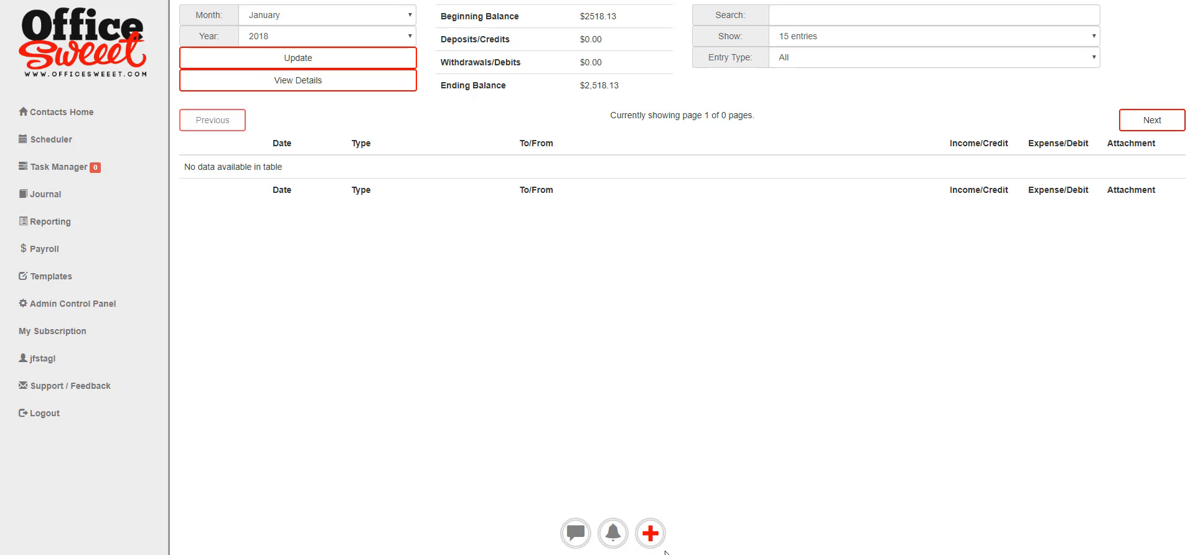
# Bring up the quick actions list from the January 2018 journal.
pyautogui.click(653, 535)
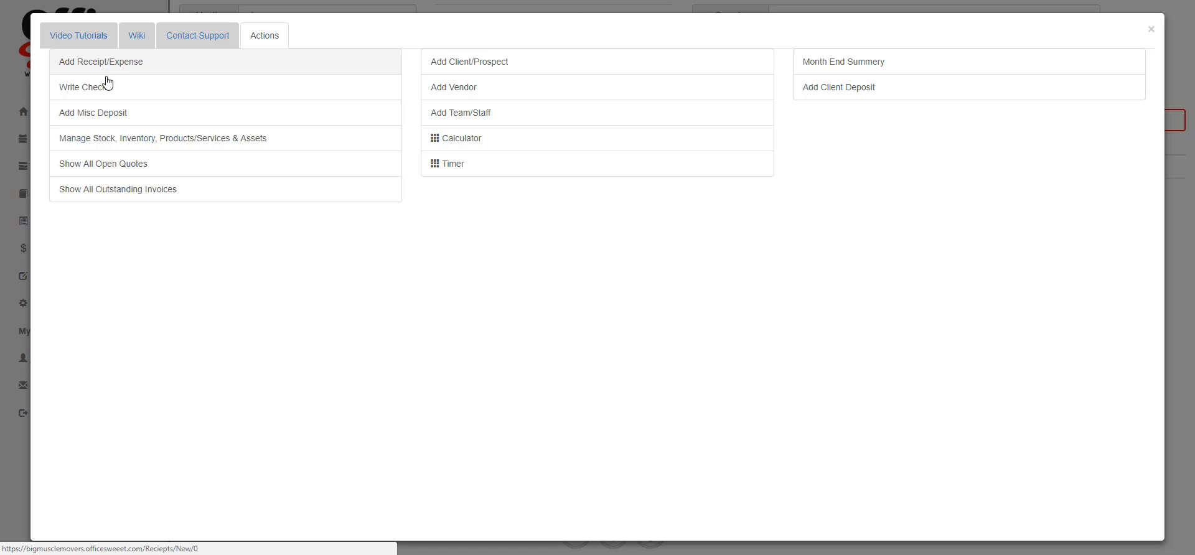
# Start a new receipt/expense dated 01/08/2018 with an amount of 250.00.
pyautogui.click(139, 67)
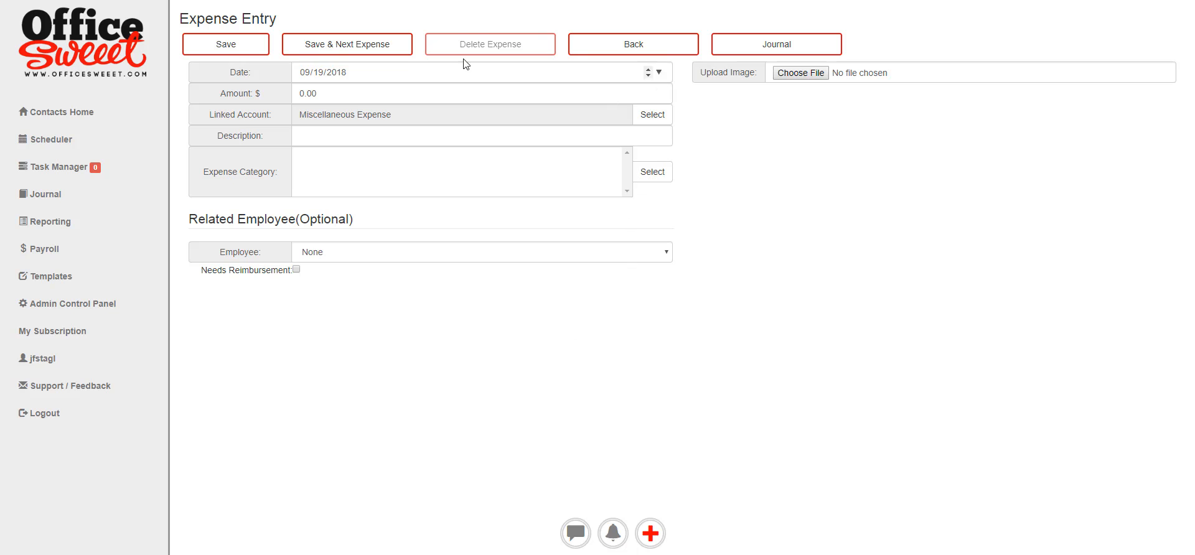
pyautogui.click(416, 73)
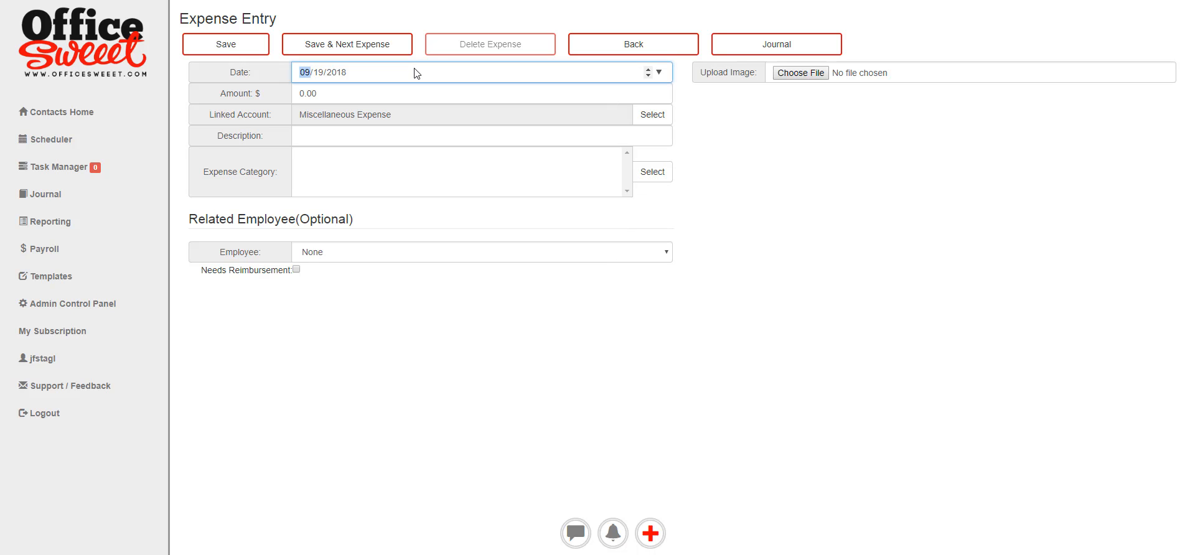
pyautogui.click(659, 72)
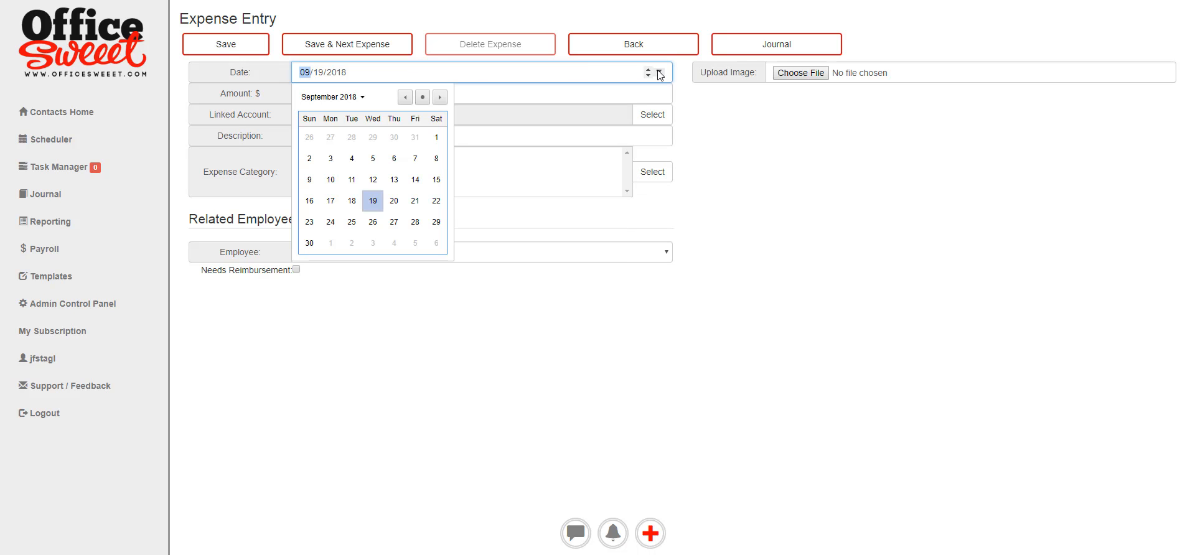
pyautogui.click(404, 97)
pyautogui.click(405, 97)
pyautogui.click(405, 97)
pyautogui.click(405, 97)
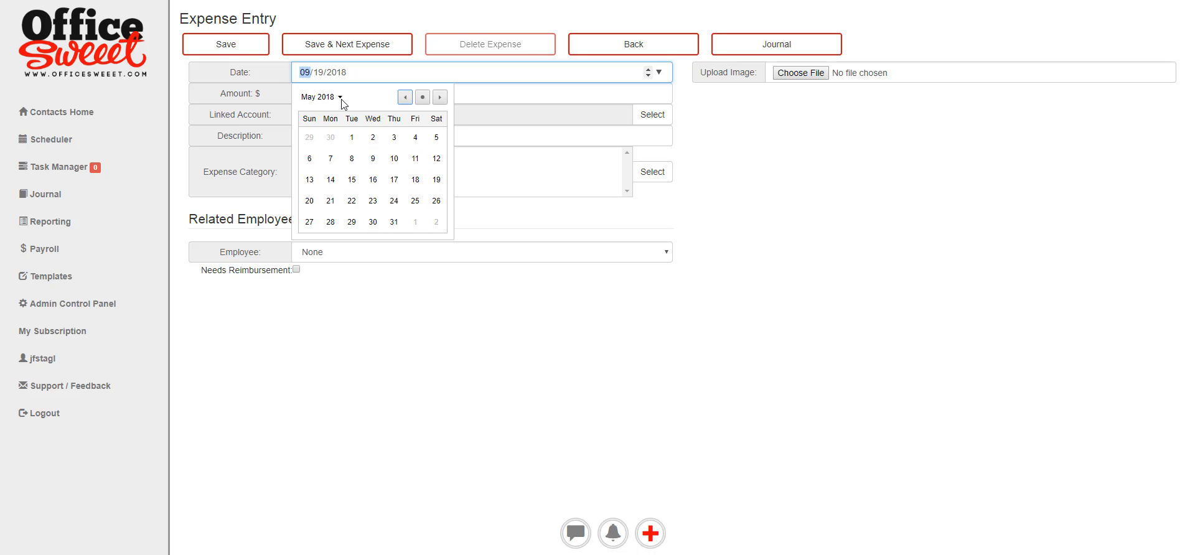
pyautogui.click(341, 98)
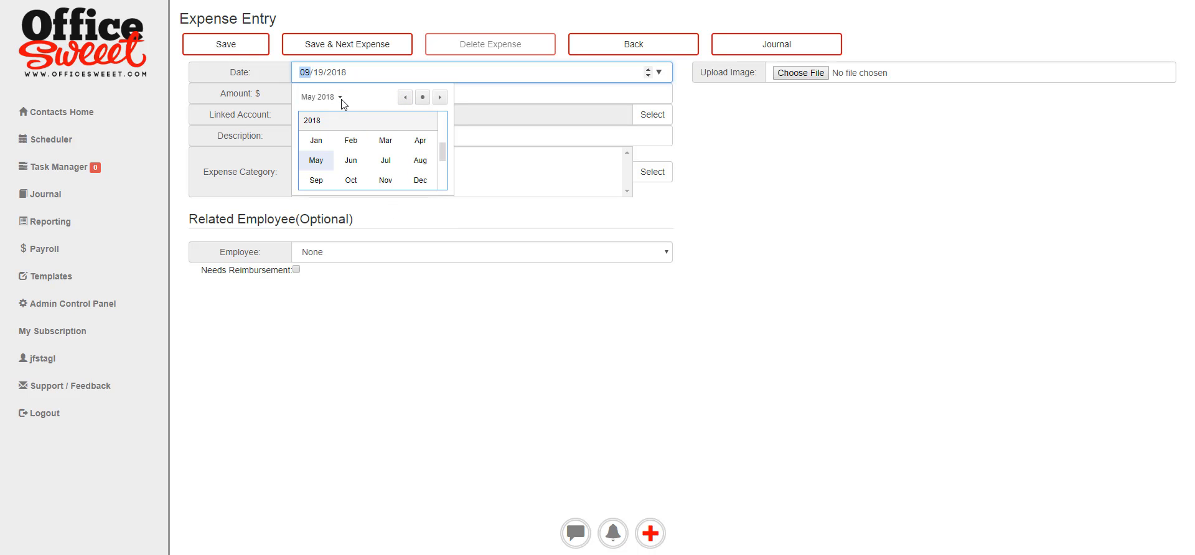
pyautogui.click(315, 143)
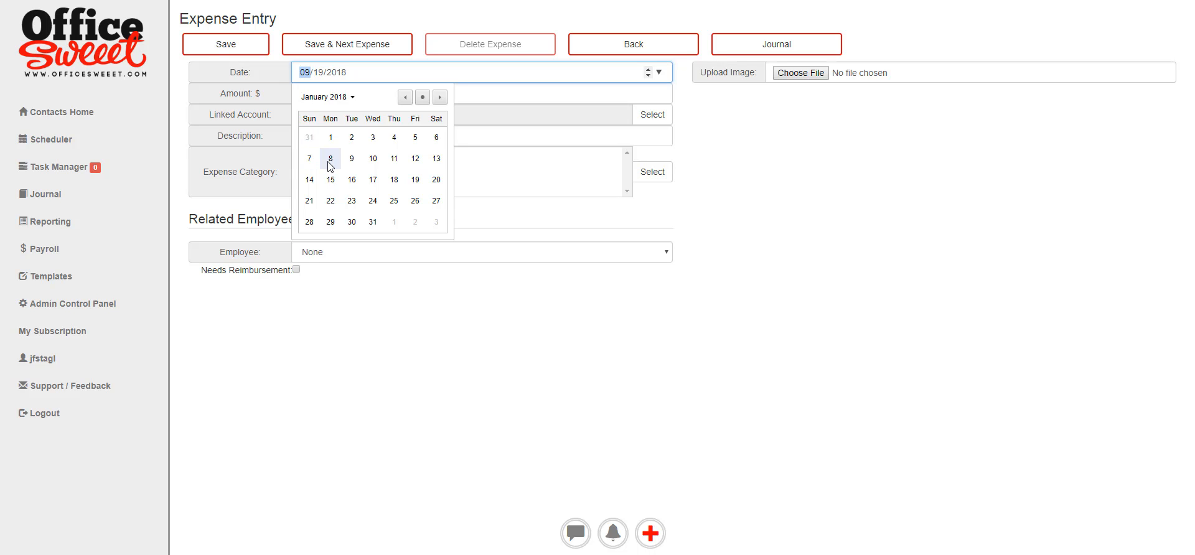
pyautogui.click(329, 159)
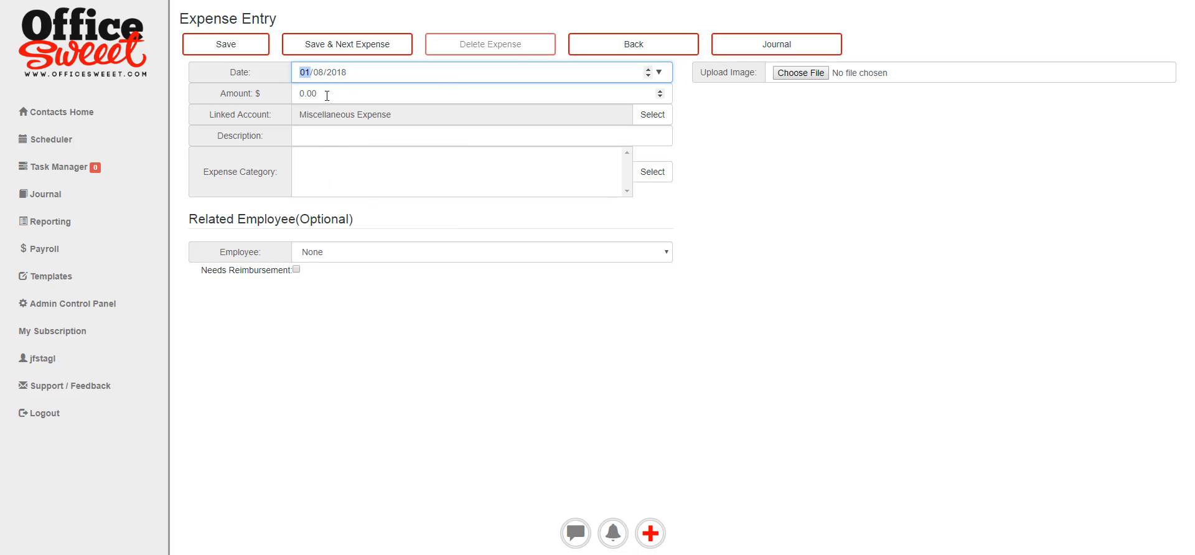
pyautogui.click(301, 94)
pyautogui.write('2')
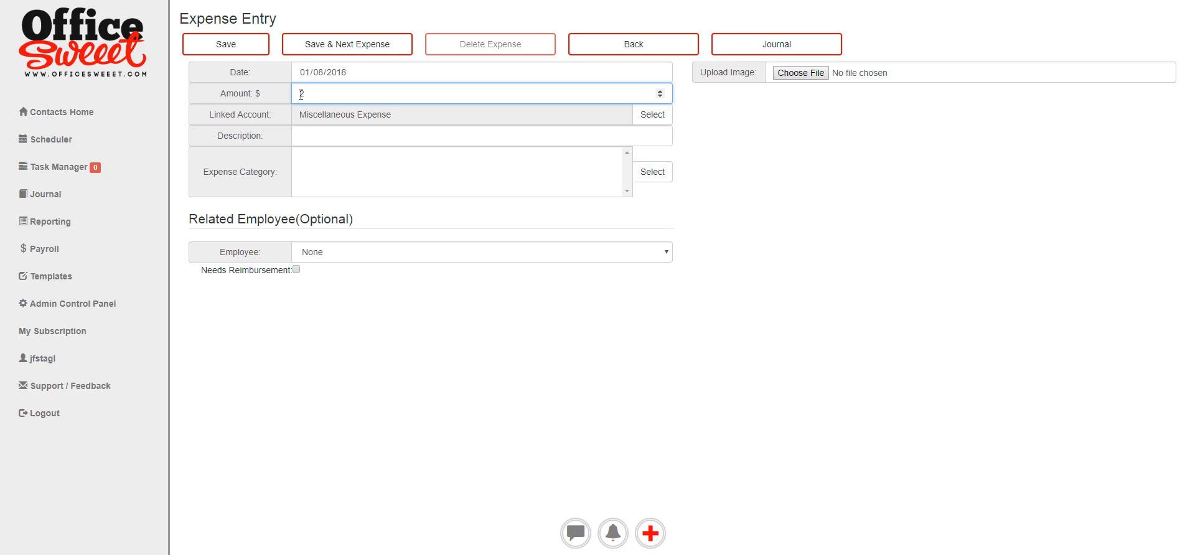
pyautogui.write('50.00')
pyautogui.click(653, 117)
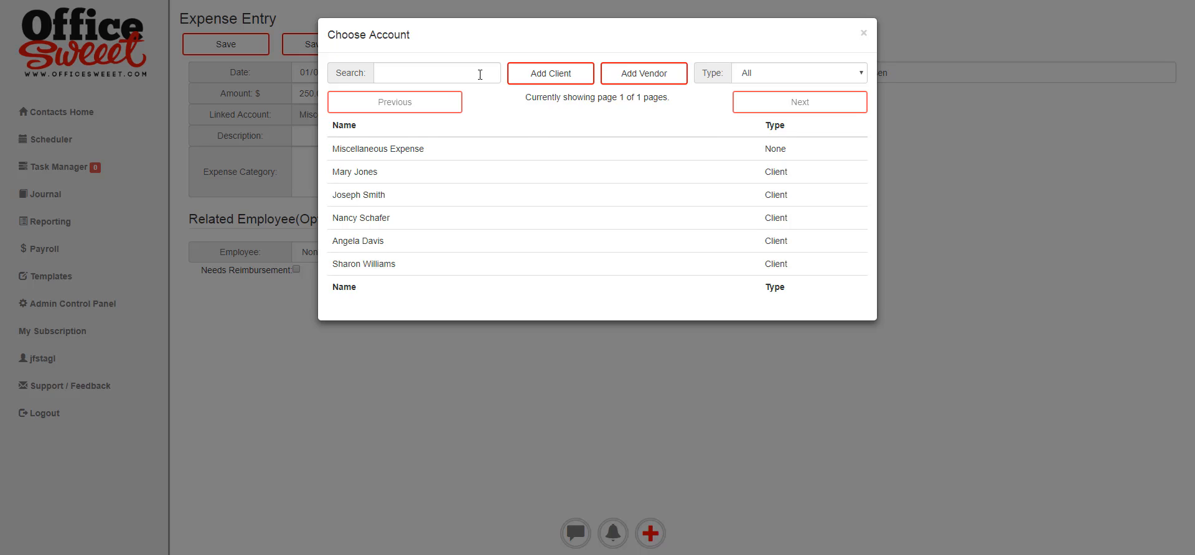
pyautogui.click(425, 74)
pyautogui.write('amm')
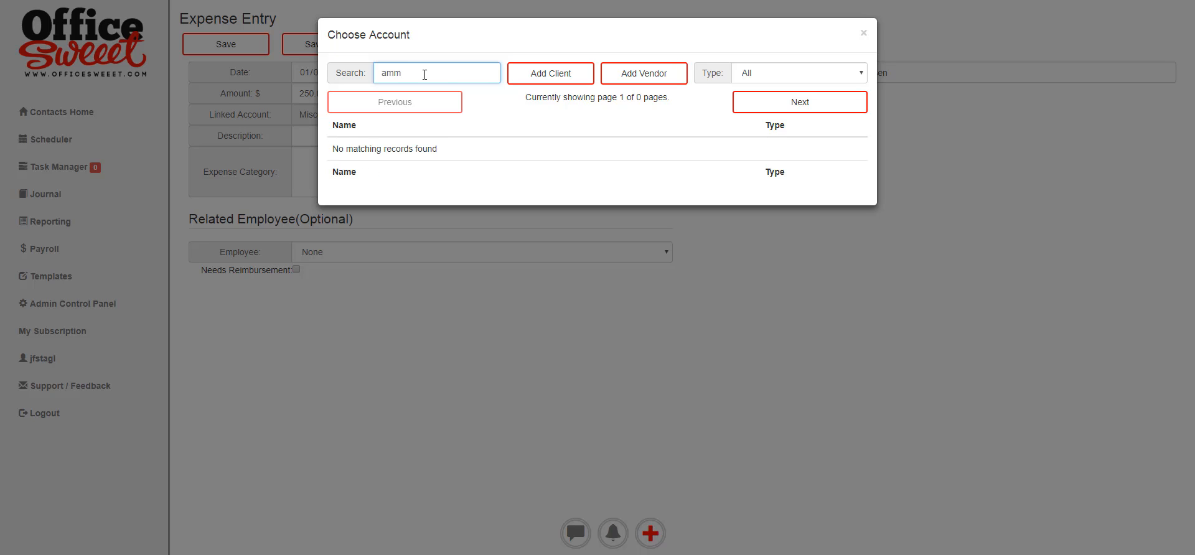
pyautogui.press('BackSpace')
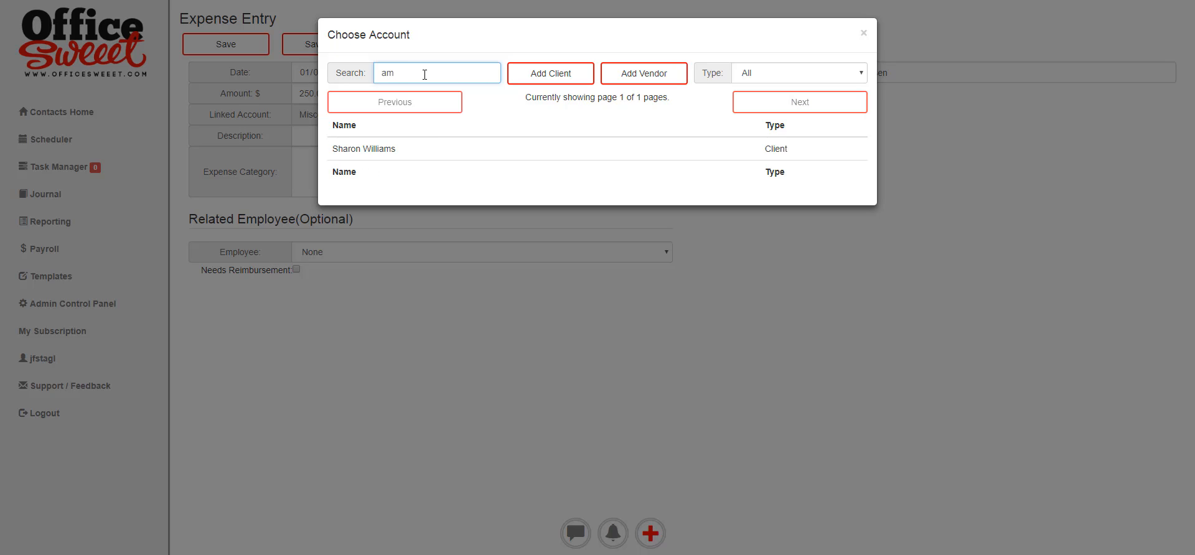
pyautogui.moveTo(408, 71); pyautogui.dragTo(365, 70)
pyautogui.press('BackSpace')
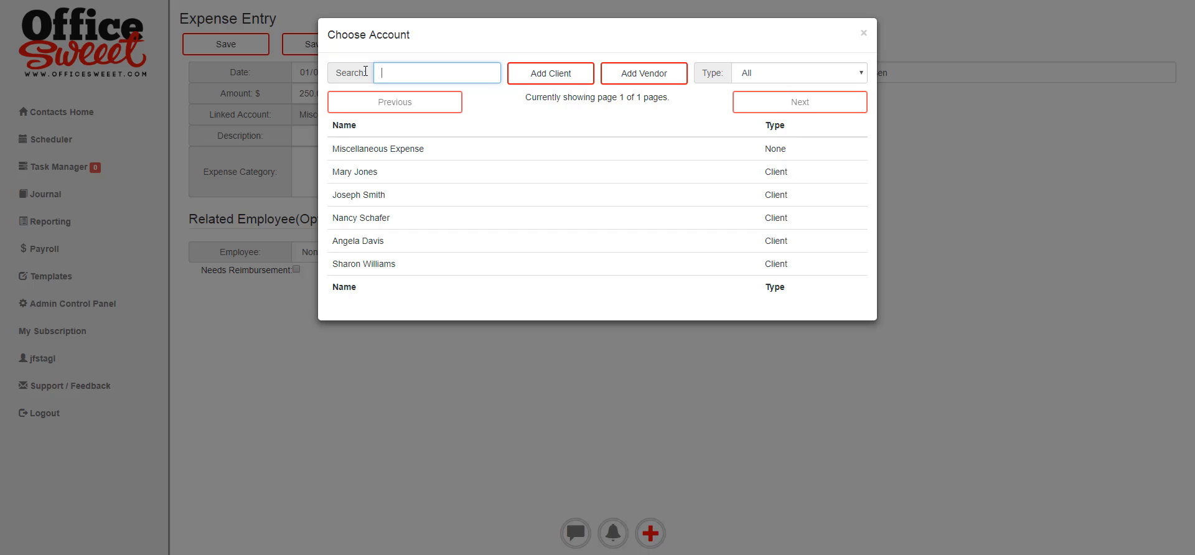
pyautogui.click(649, 79)
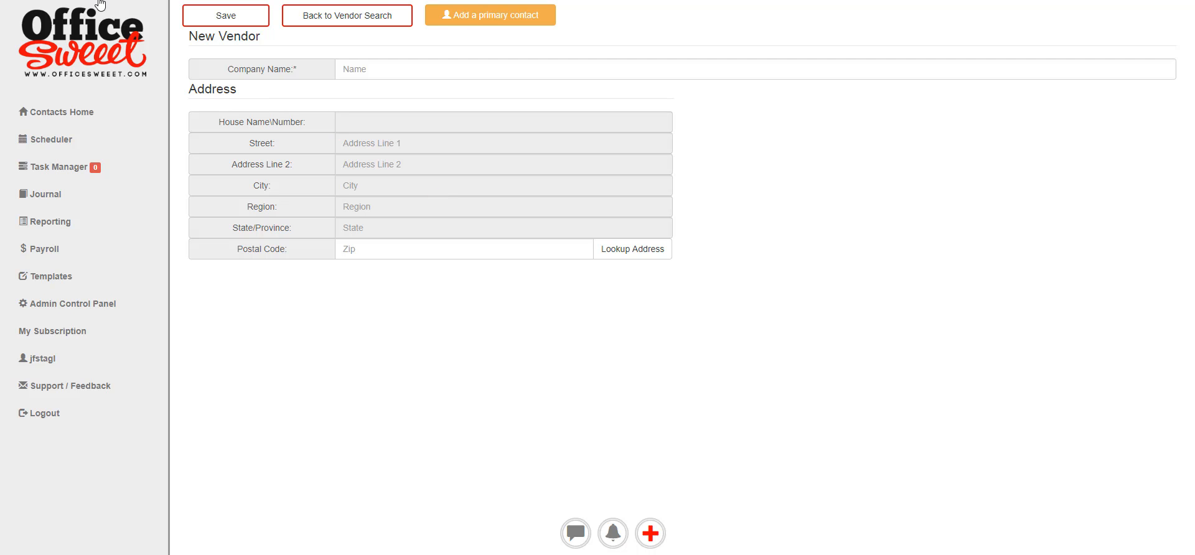
pyautogui.hotkey('alt', 'Left')
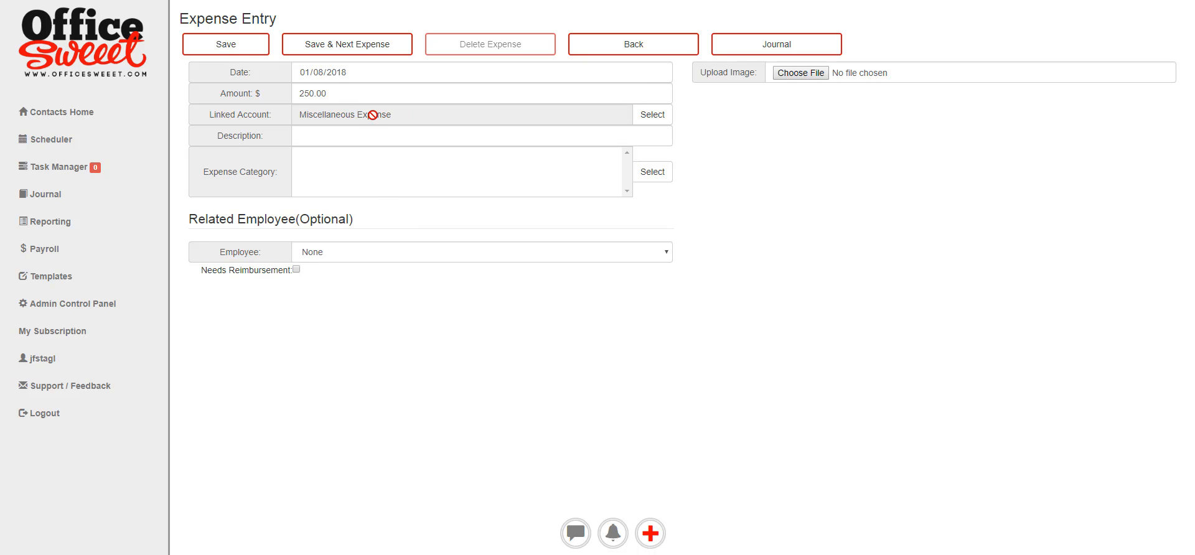
# Describe the expense as 'State registration fee', categorize it Legal and professional, and save.
pyautogui.click(356, 140)
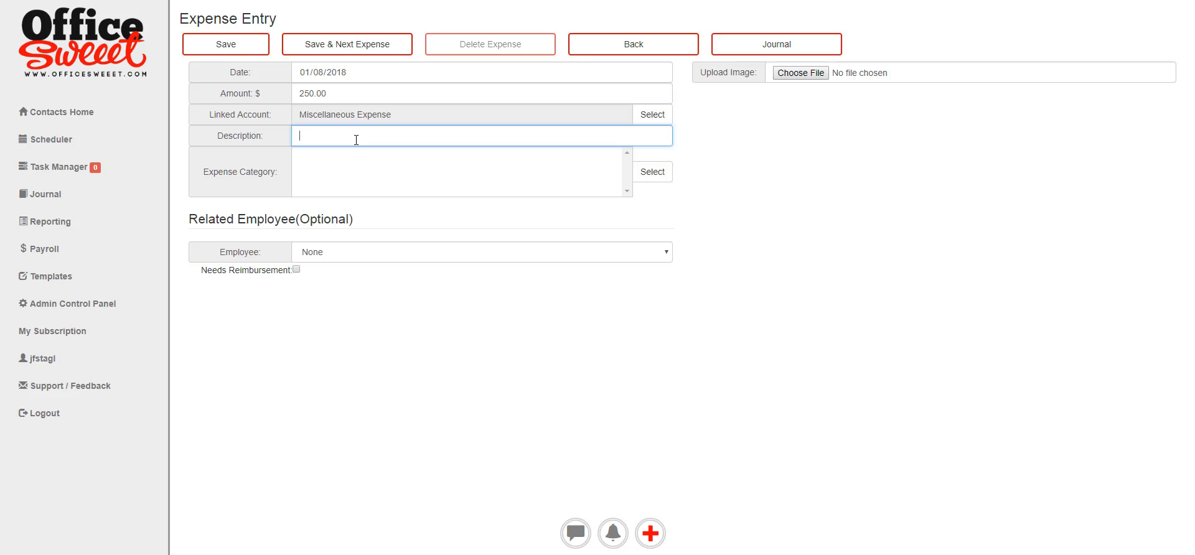
pyautogui.write('State registration fee')
pyautogui.click(652, 175)
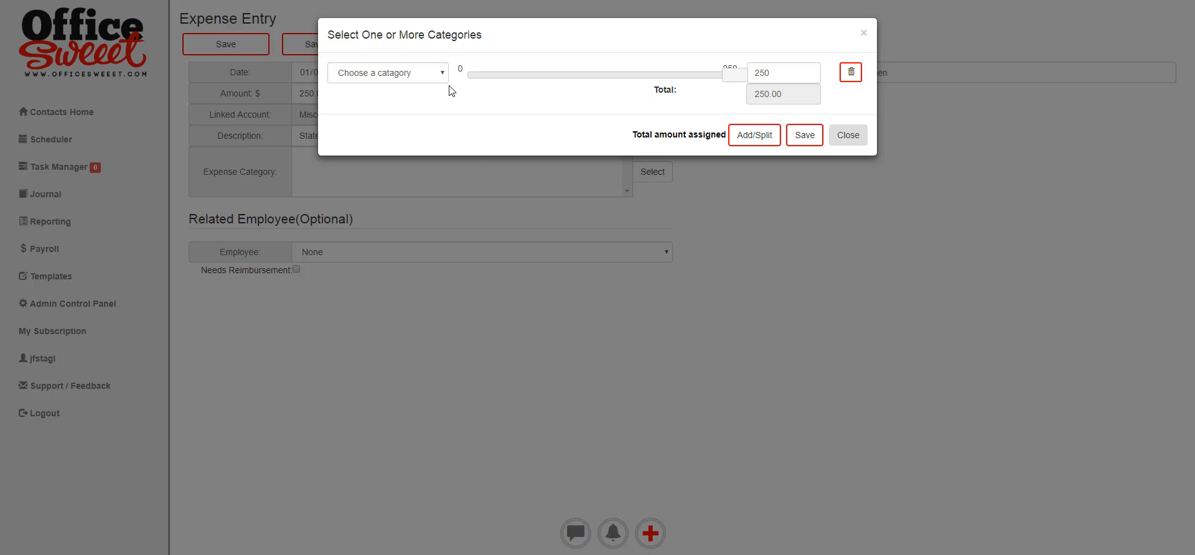
pyautogui.click(442, 72)
pyautogui.scroll(-2, 383, 399)
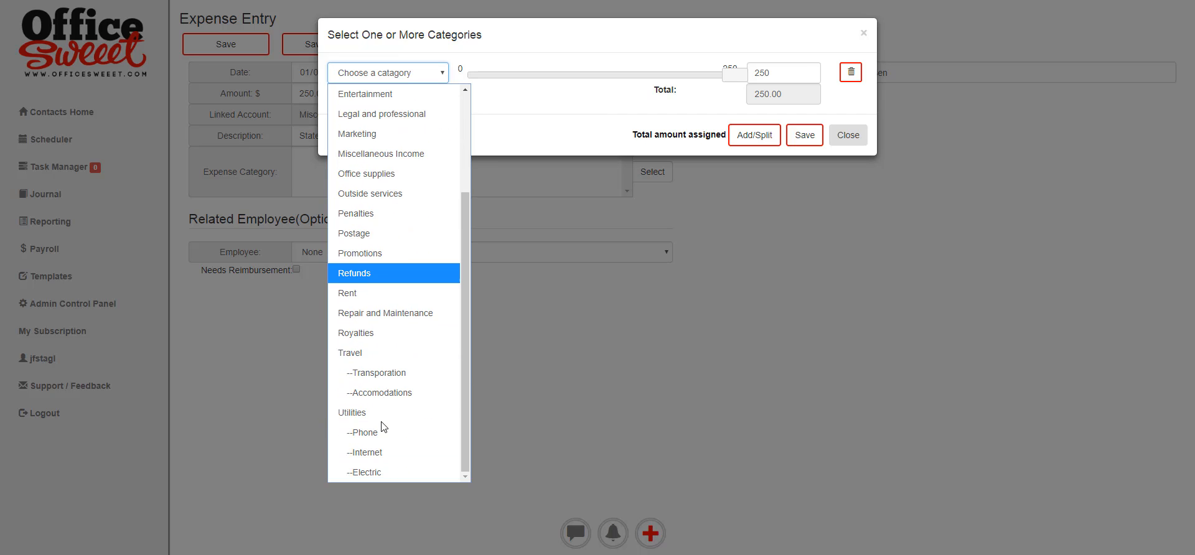
pyautogui.scroll(3, 382, 427)
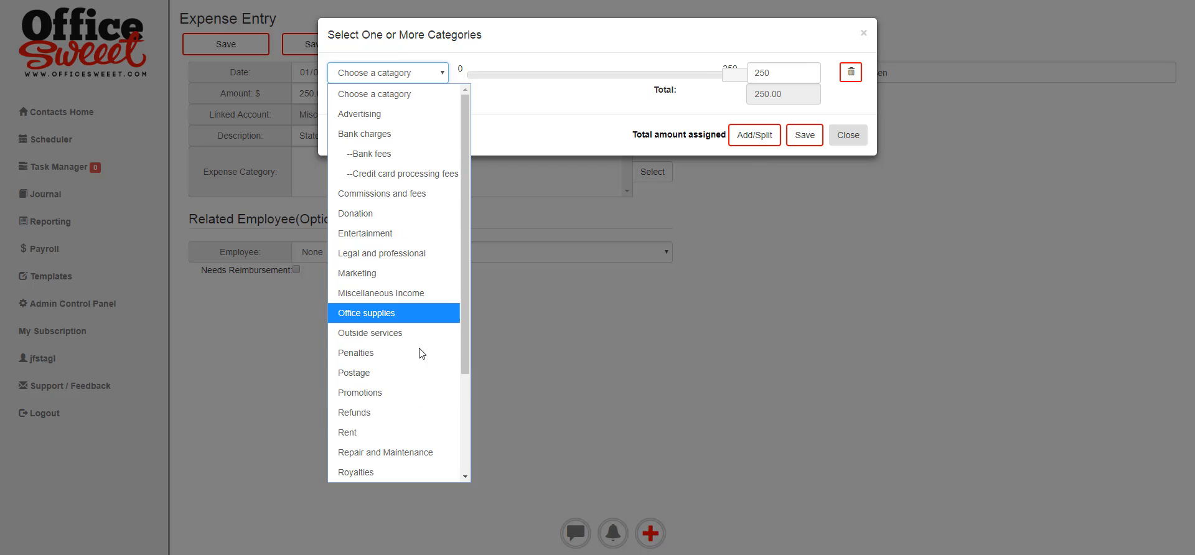
pyautogui.click(399, 252)
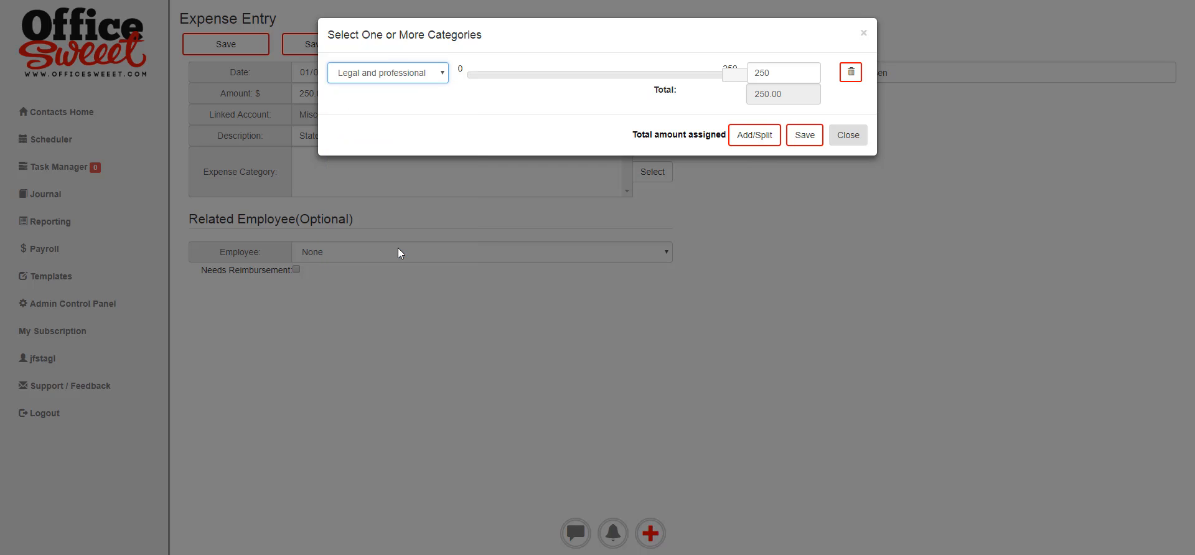
pyautogui.click(799, 137)
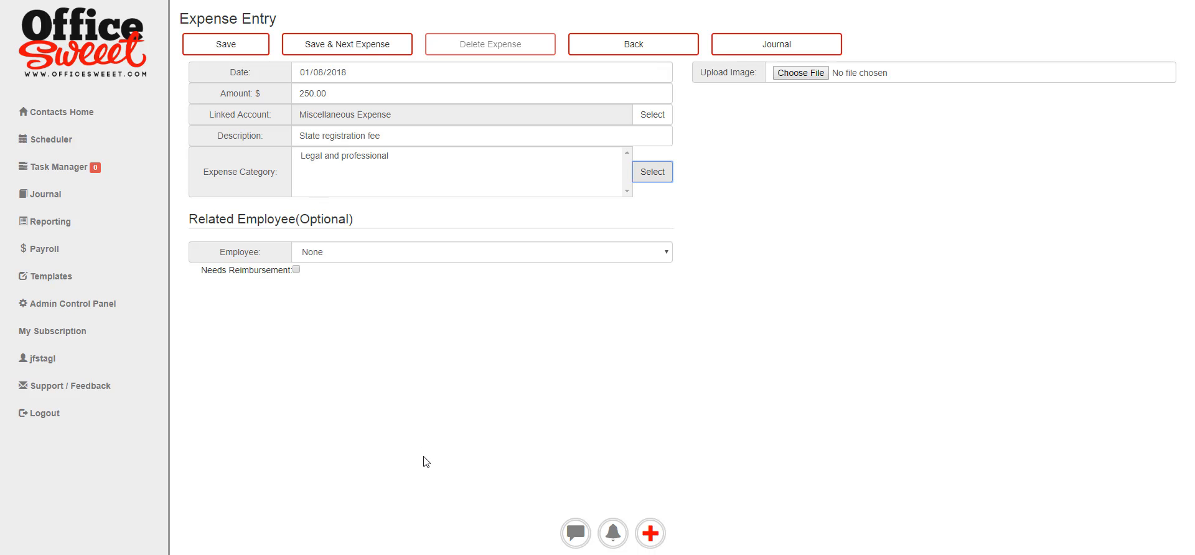
pyautogui.click(356, 52)
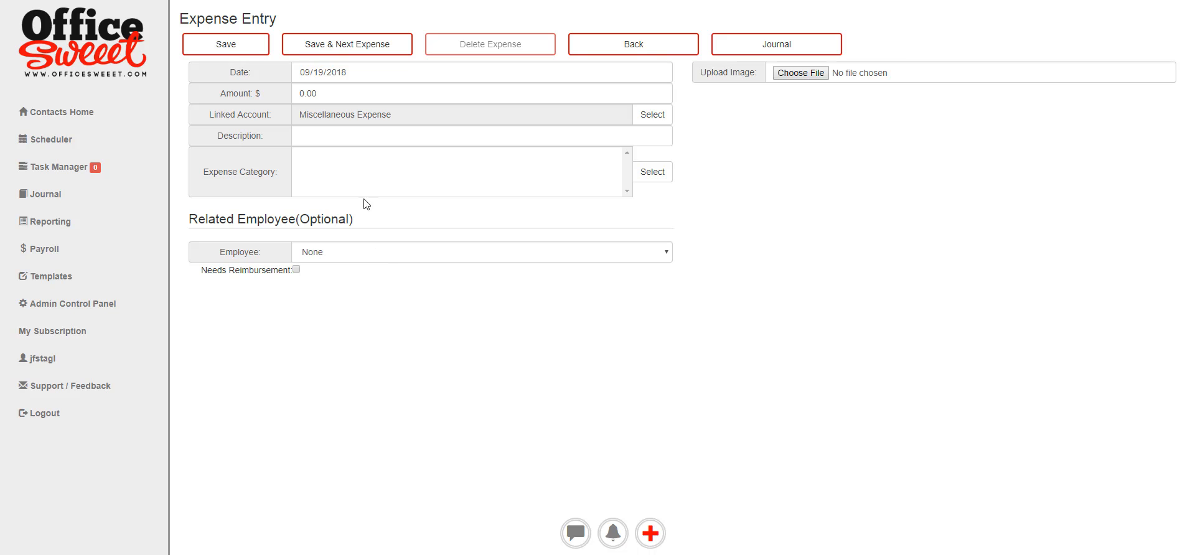
# Record a 01/10/2018 expense of 1.23 described and categorized as Bank fees, and save it.
pyautogui.click(659, 72)
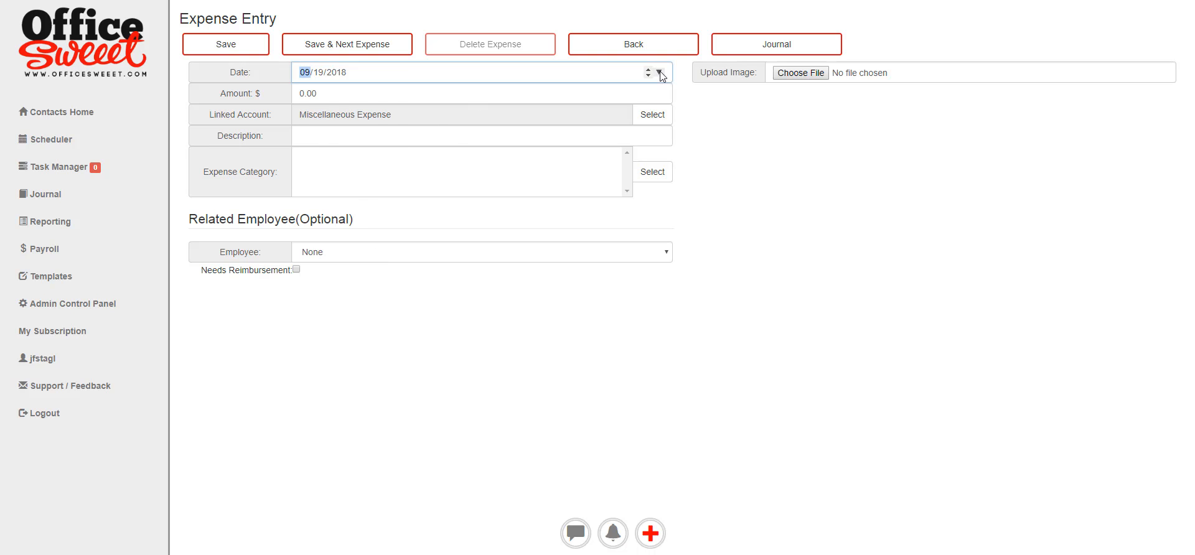
pyautogui.click(351, 98)
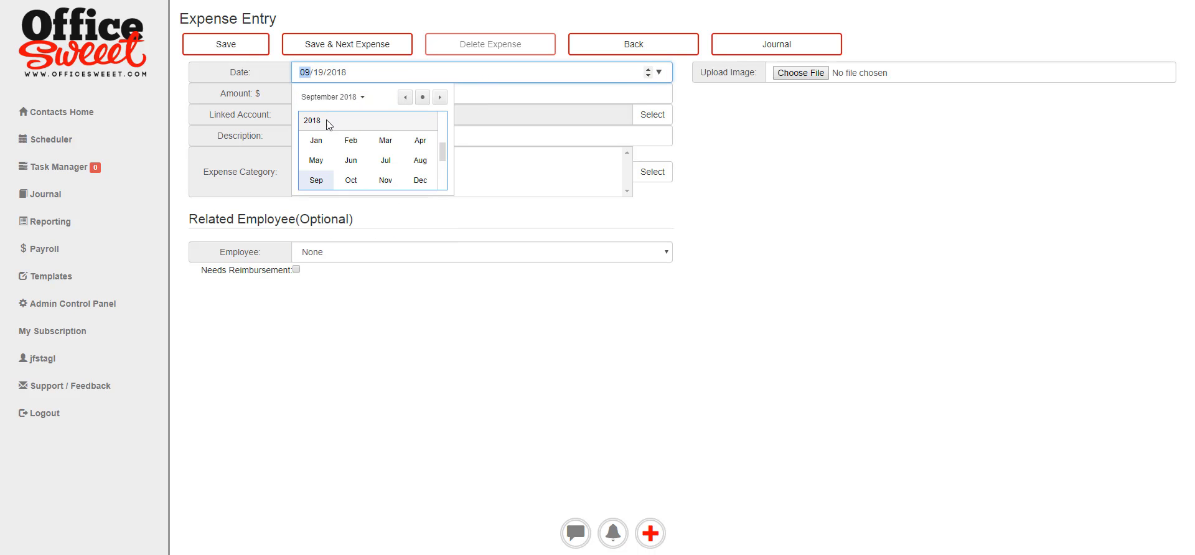
pyautogui.click(317, 136)
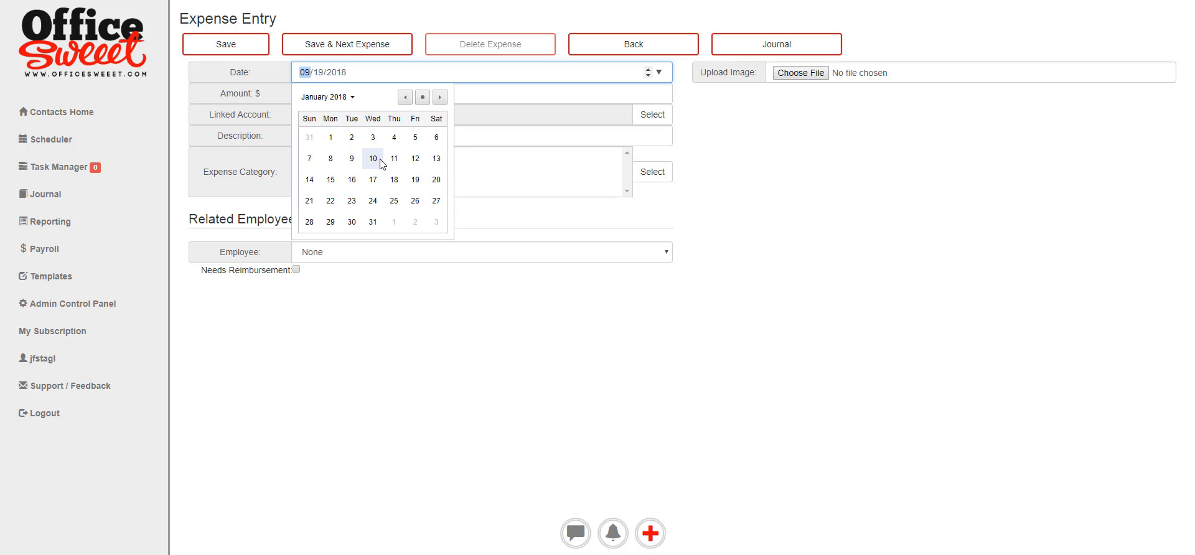
pyautogui.click(373, 159)
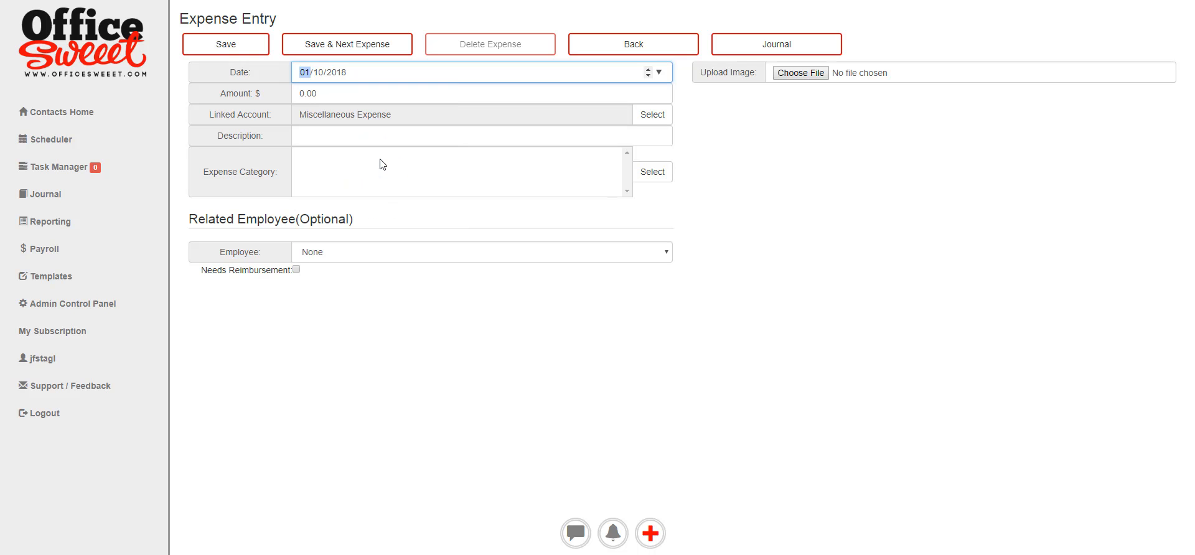
pyautogui.click(327, 97)
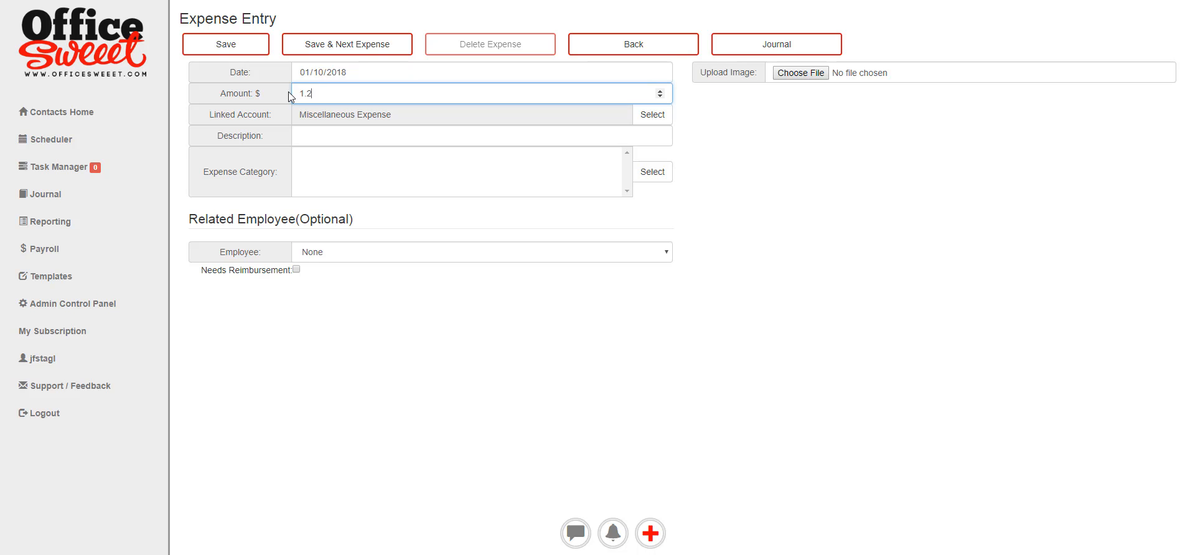
pyautogui.click(611, 136)
pyautogui.write('Bank fees')
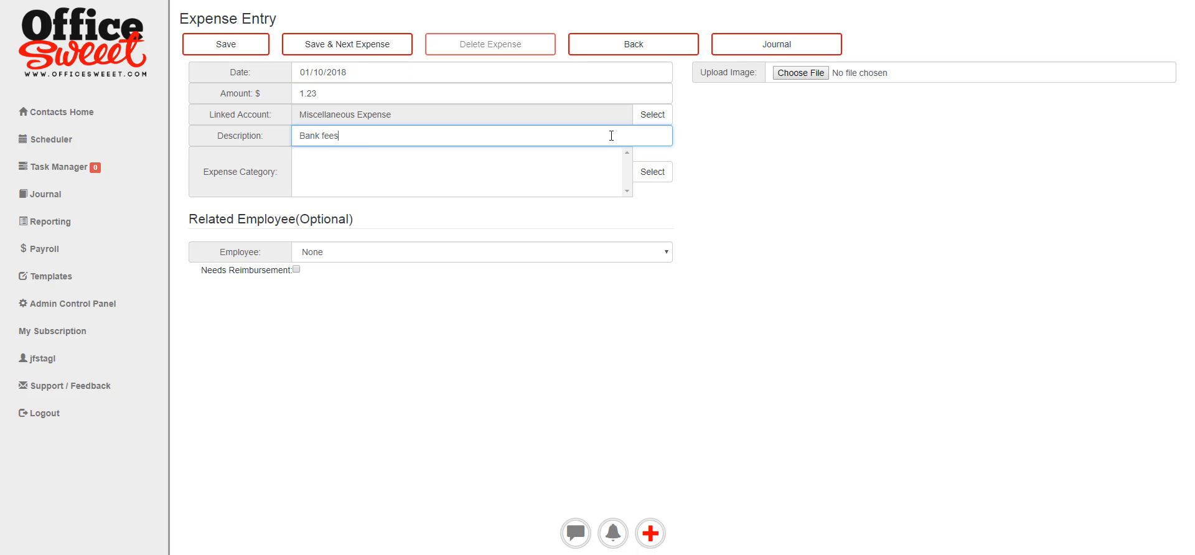
pyautogui.click(655, 170)
pyautogui.click(443, 75)
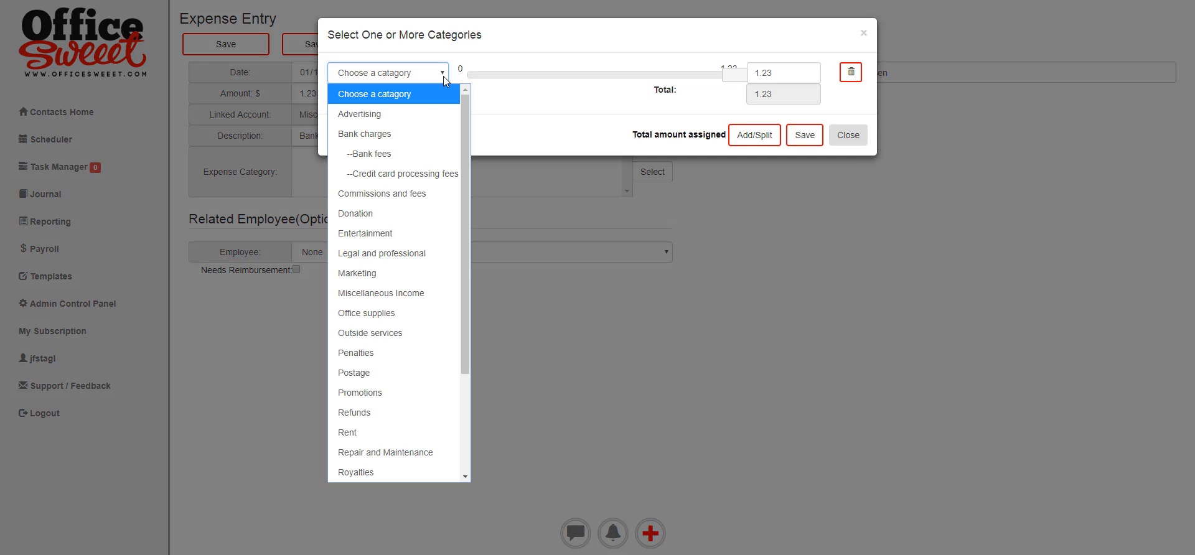
pyautogui.click(389, 155)
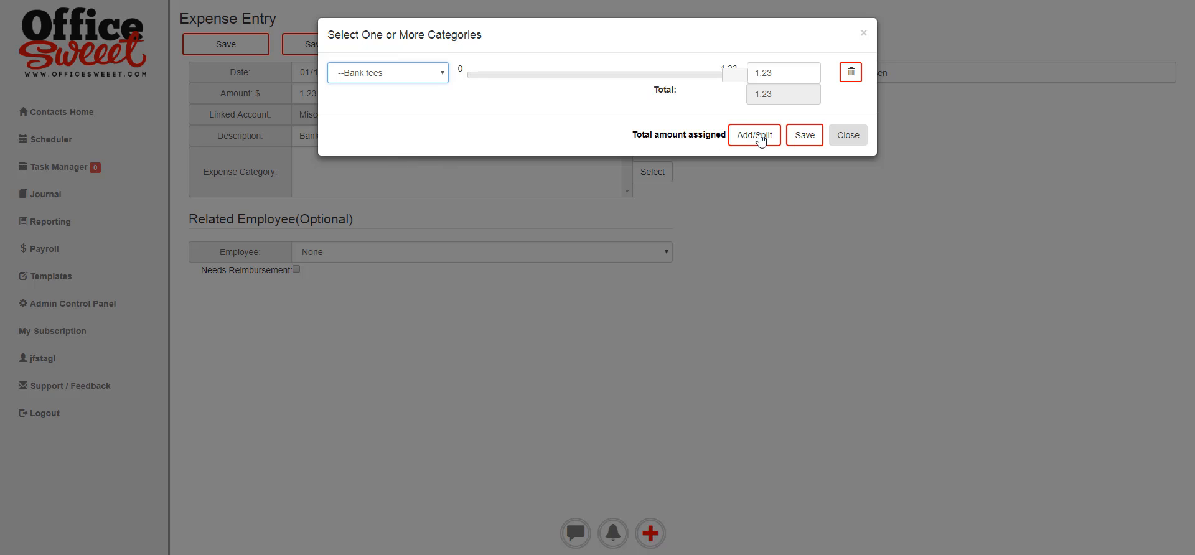
pyautogui.click(802, 138)
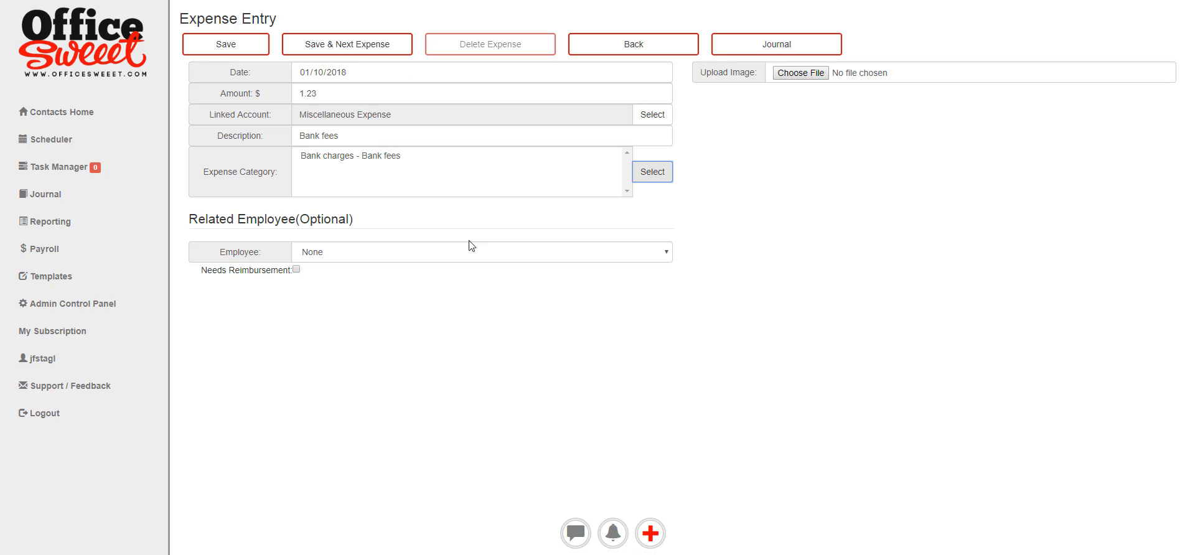
pyautogui.click(370, 45)
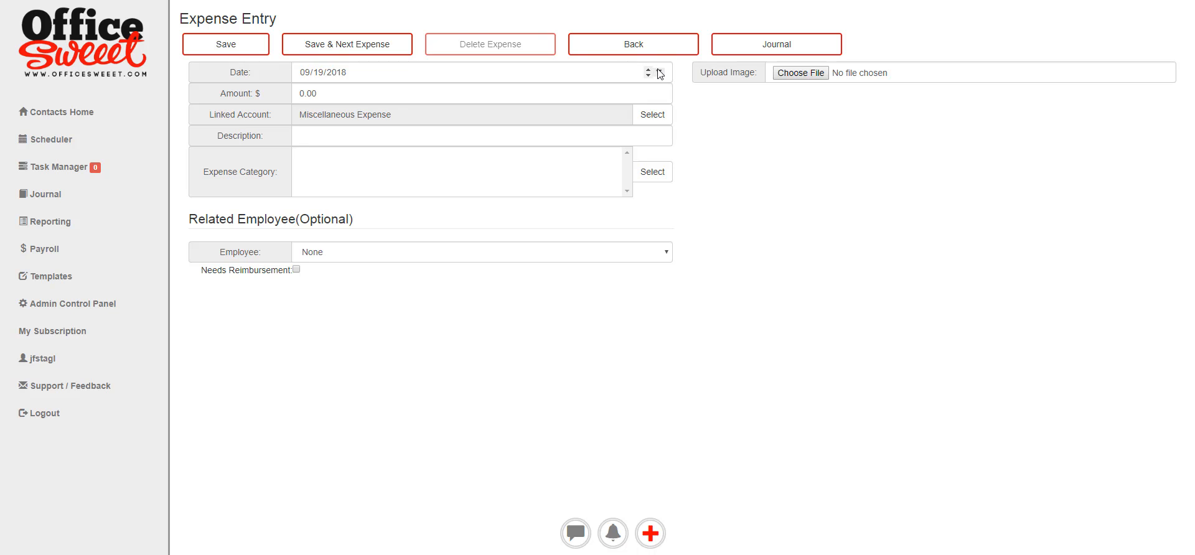
# Date the next expense 01/25/2018 with an amount of 752.19, ready for categories.
pyautogui.click(658, 73)
pyautogui.click(329, 98)
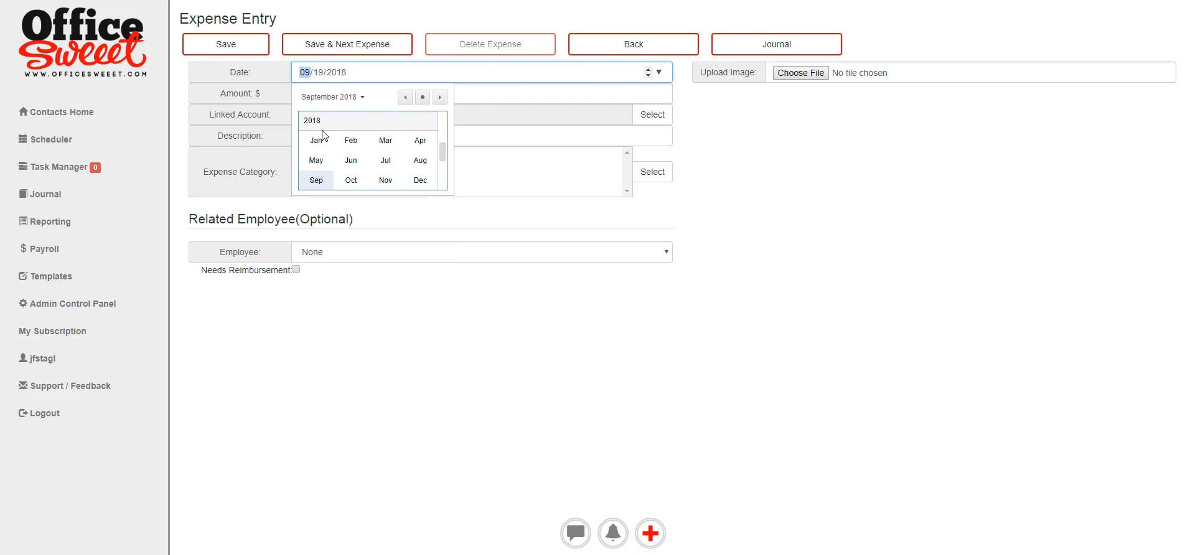
pyautogui.click(316, 140)
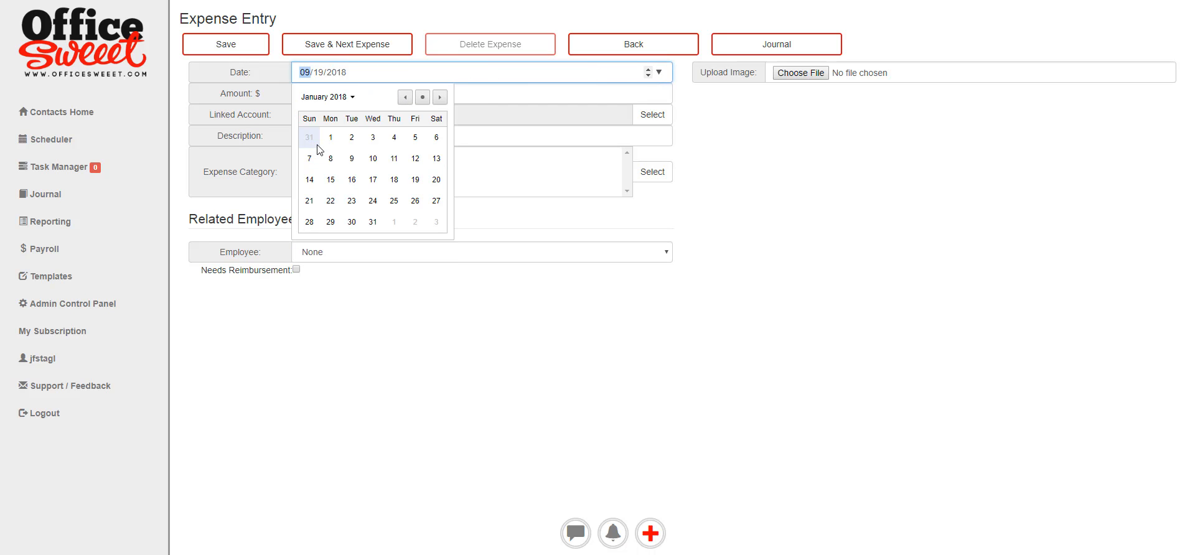
pyautogui.click(394, 201)
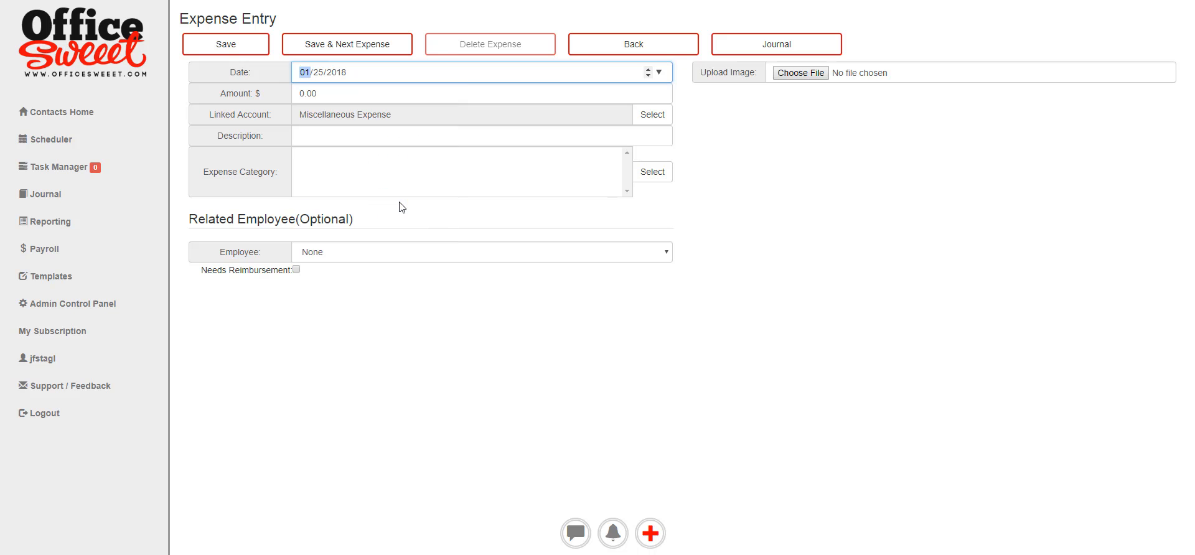
pyautogui.click(315, 95)
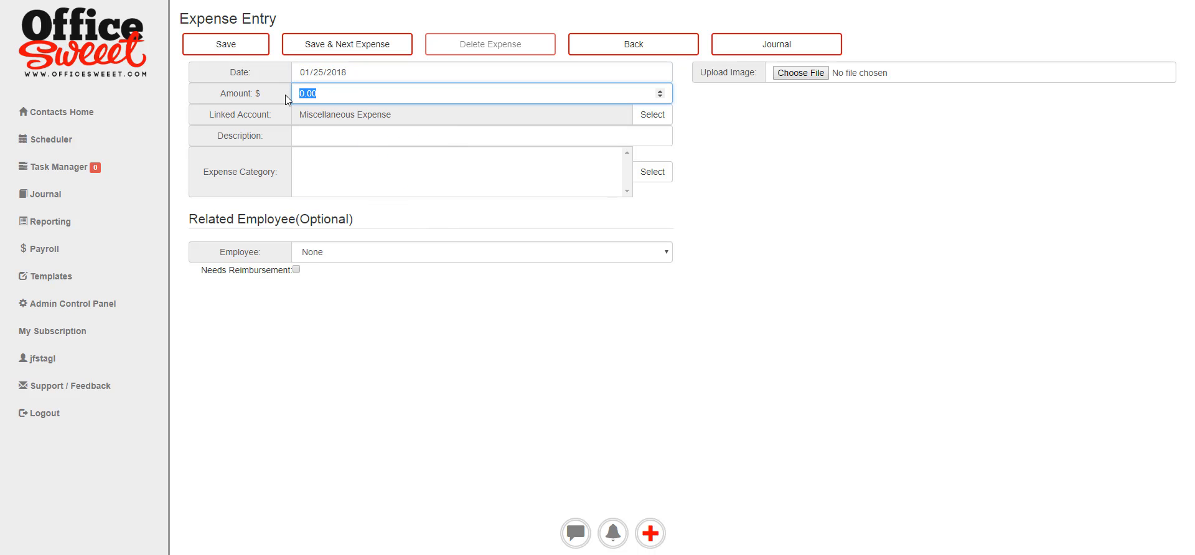
pyautogui.write('752.19')
pyautogui.click(502, 137)
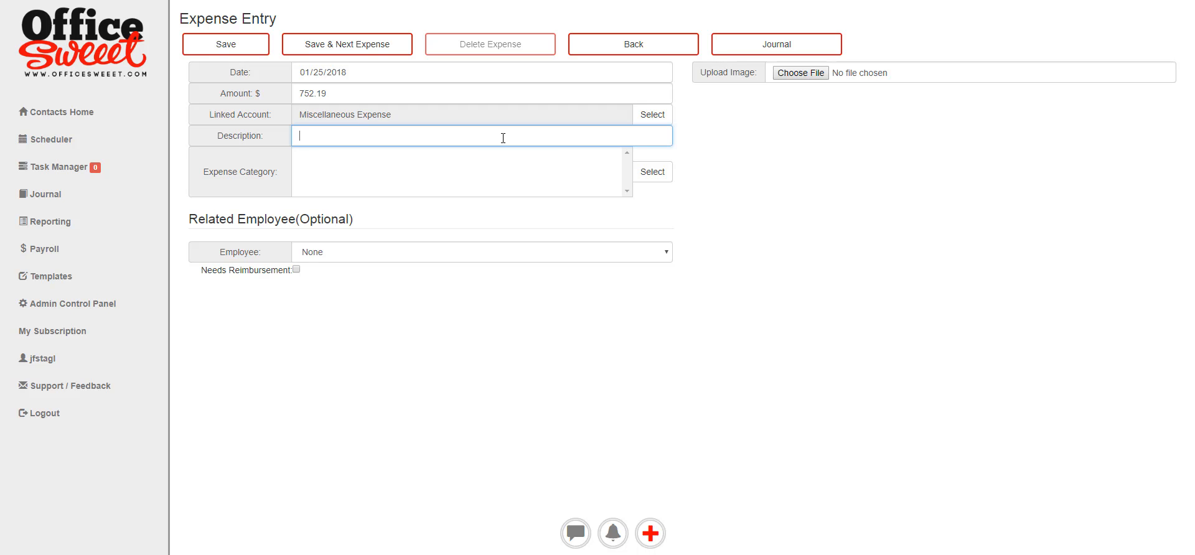
pyautogui.click(650, 176)
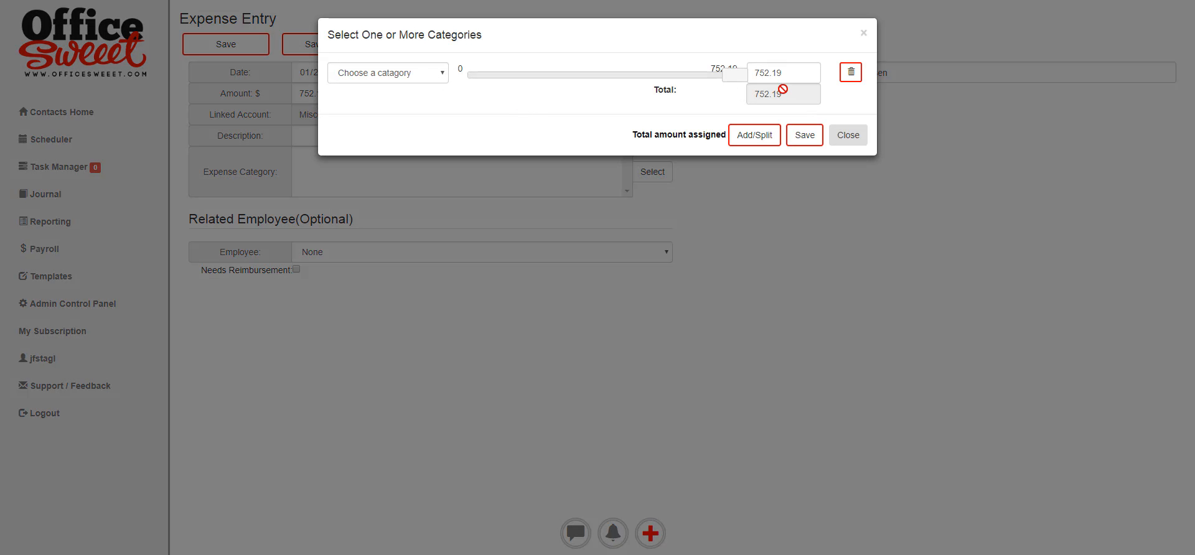
# Assign 200.00 to Advertising and 150.00 to Legal and professional.
pyautogui.click(443, 74)
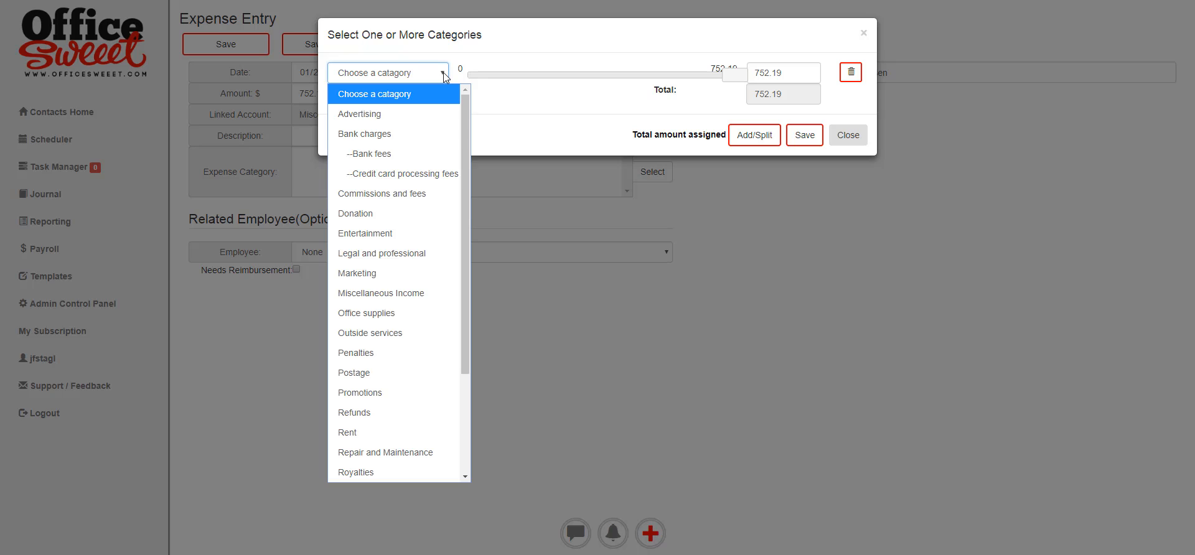
pyautogui.click(399, 112)
pyautogui.click(783, 70)
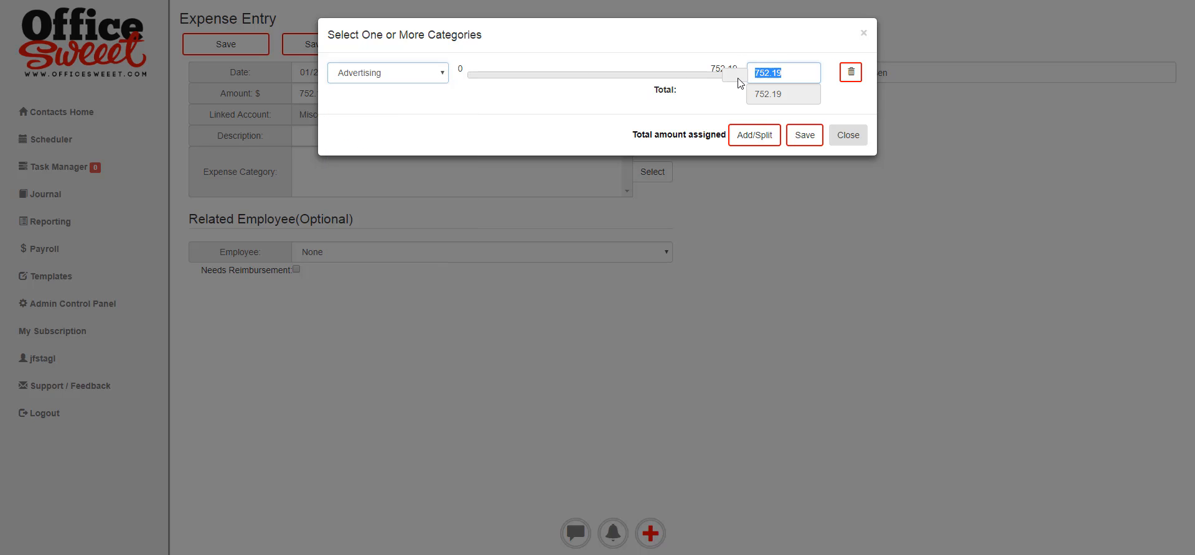
pyautogui.write('200.00')
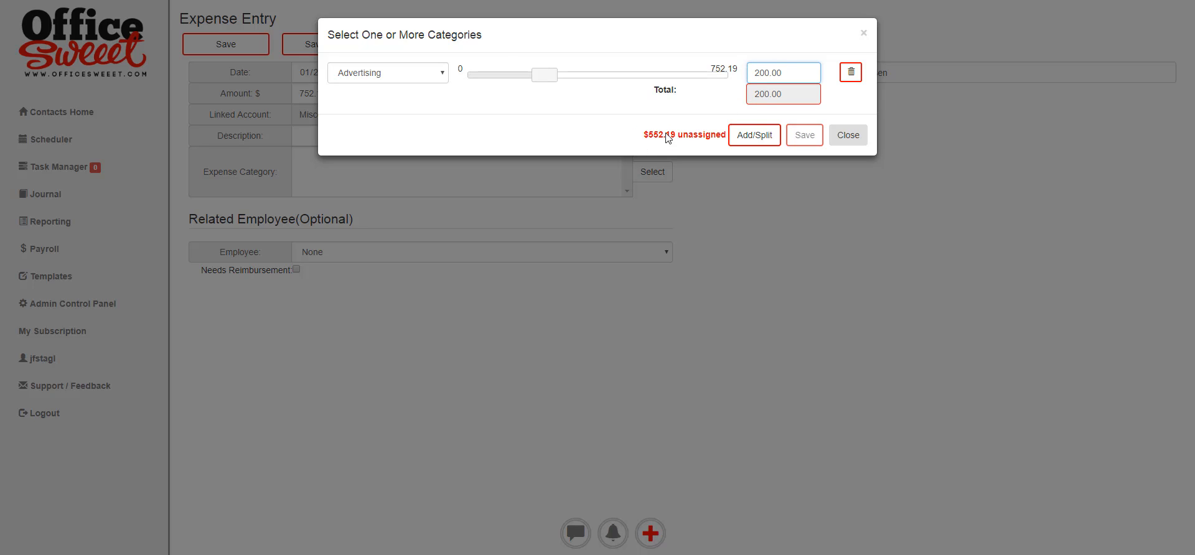
pyautogui.click(750, 138)
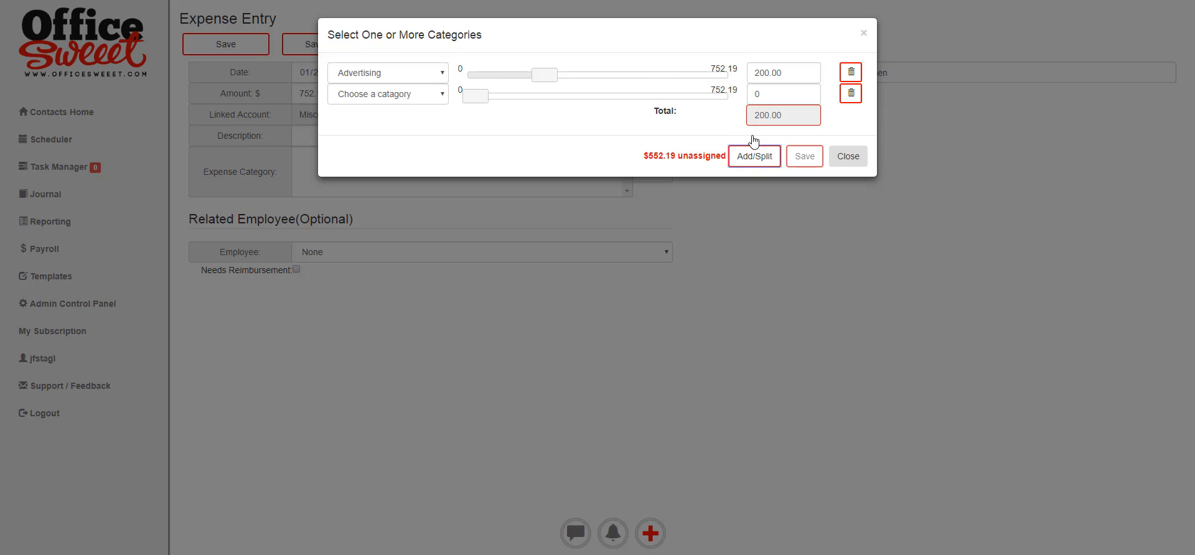
pyautogui.click(442, 96)
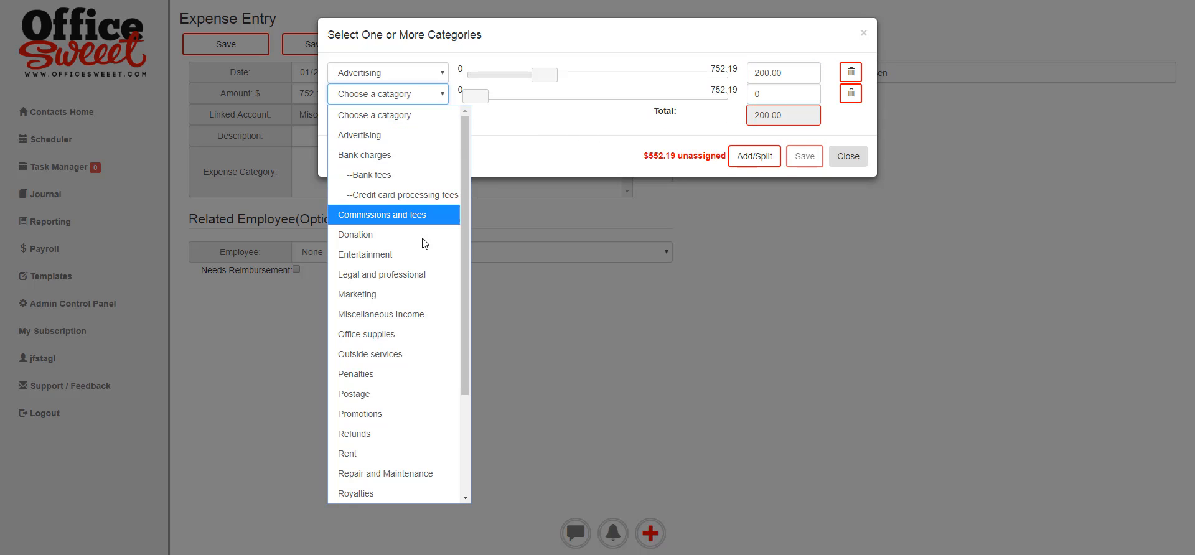
pyautogui.click(415, 275)
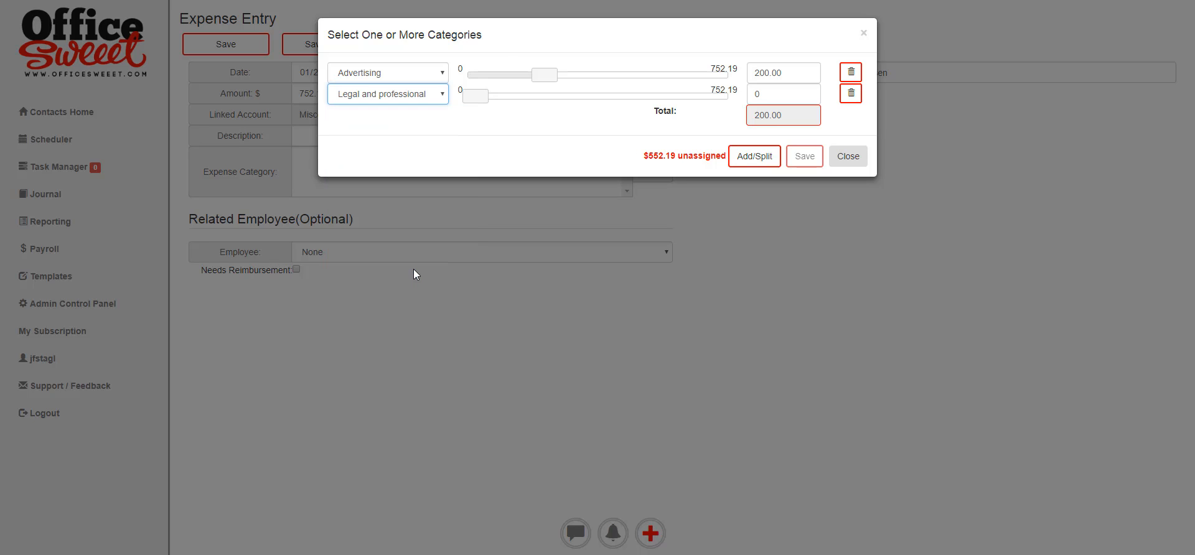
pyautogui.click(757, 94)
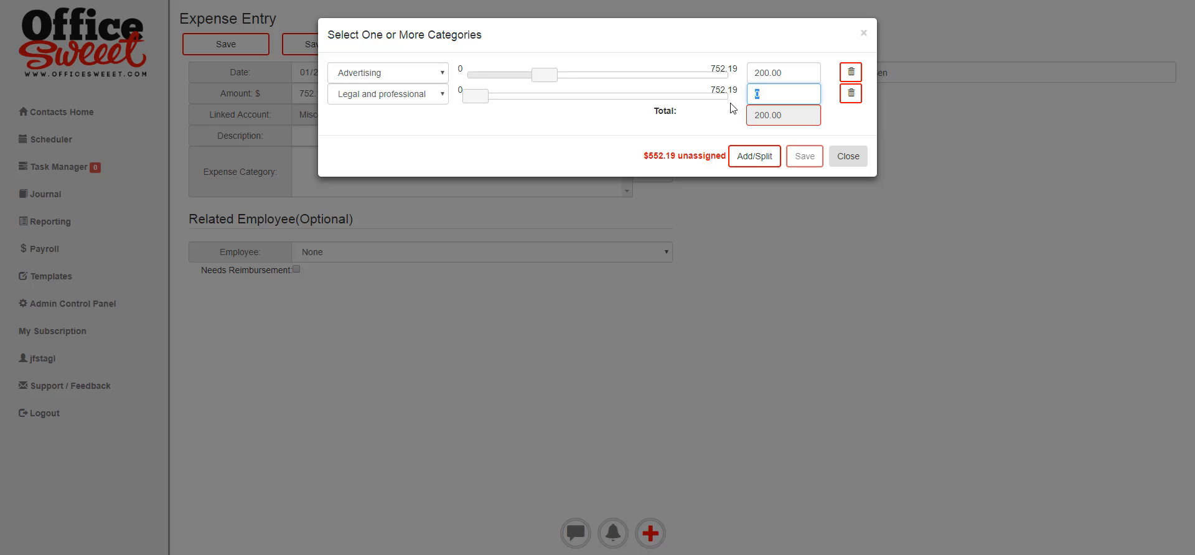
pyautogui.write('150')
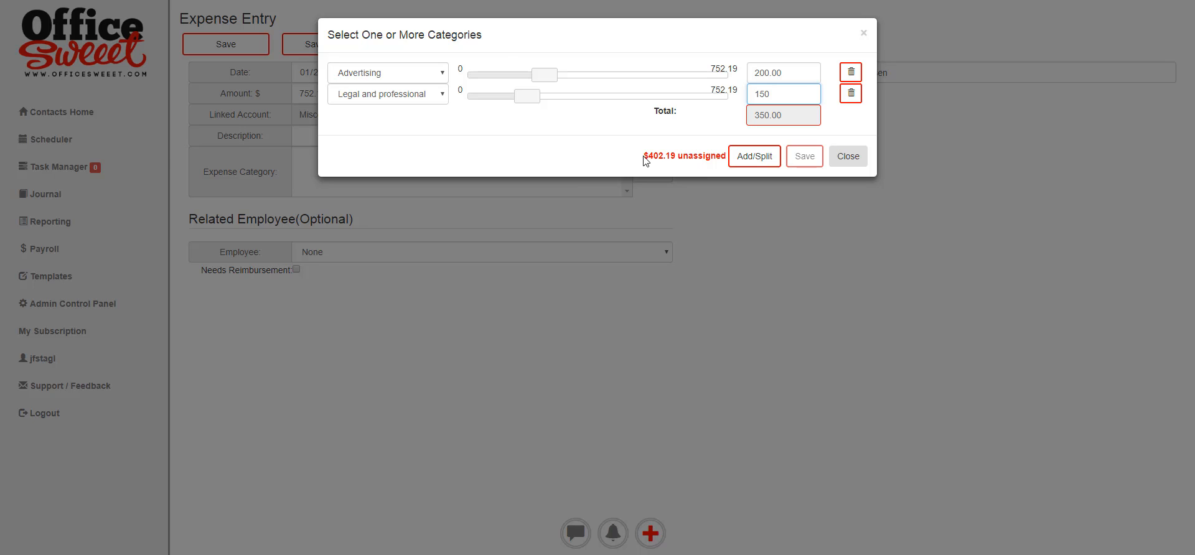
# Add a 402.19 Outside services split and apply the three-way category split.
pyautogui.click(764, 157)
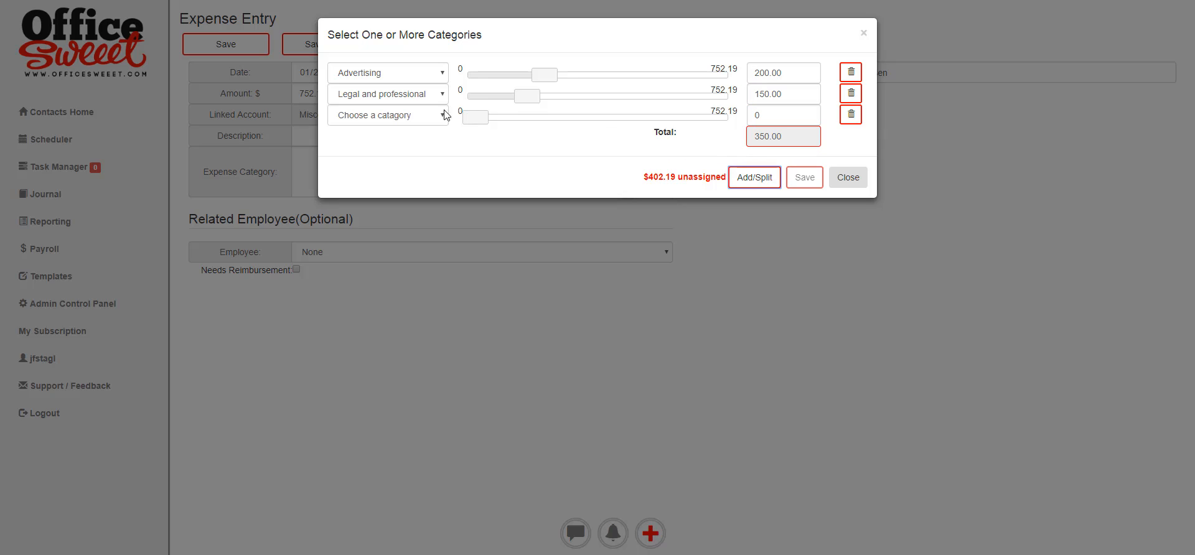
pyautogui.click(445, 115)
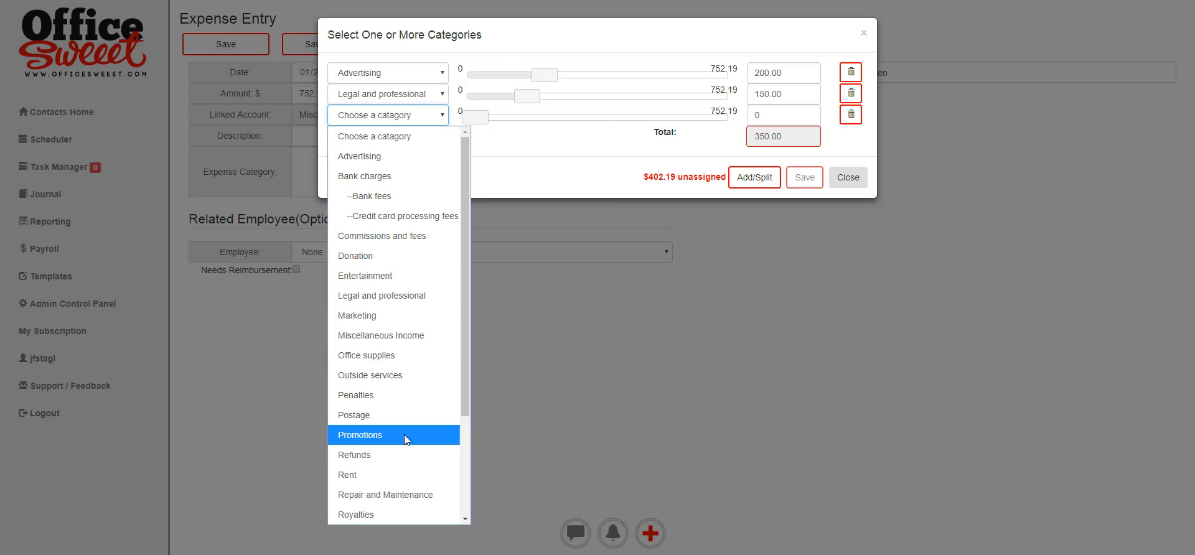
pyautogui.click(393, 374)
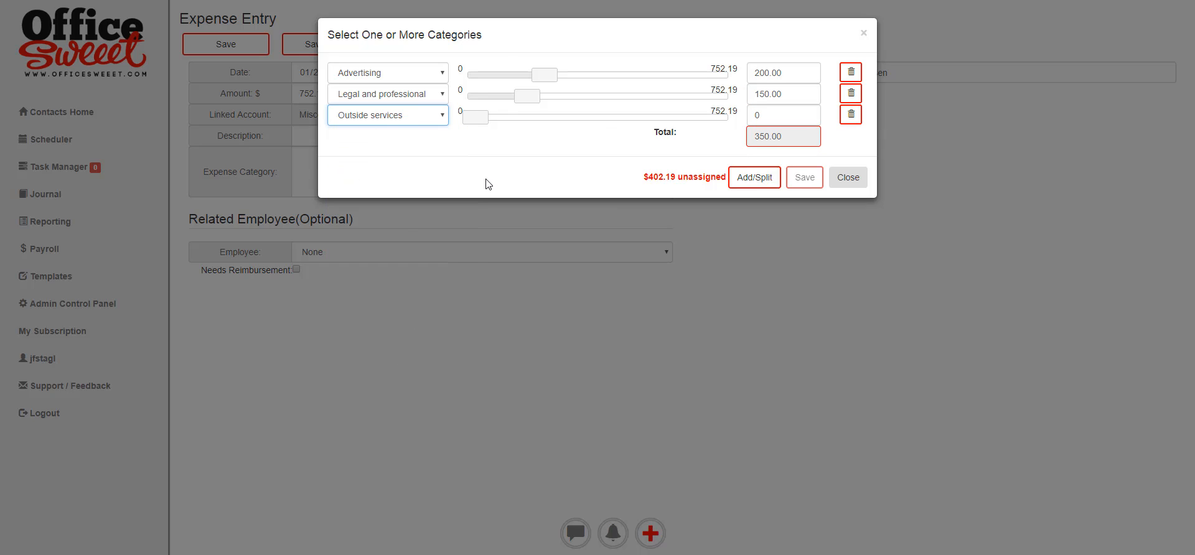
pyautogui.click(749, 118)
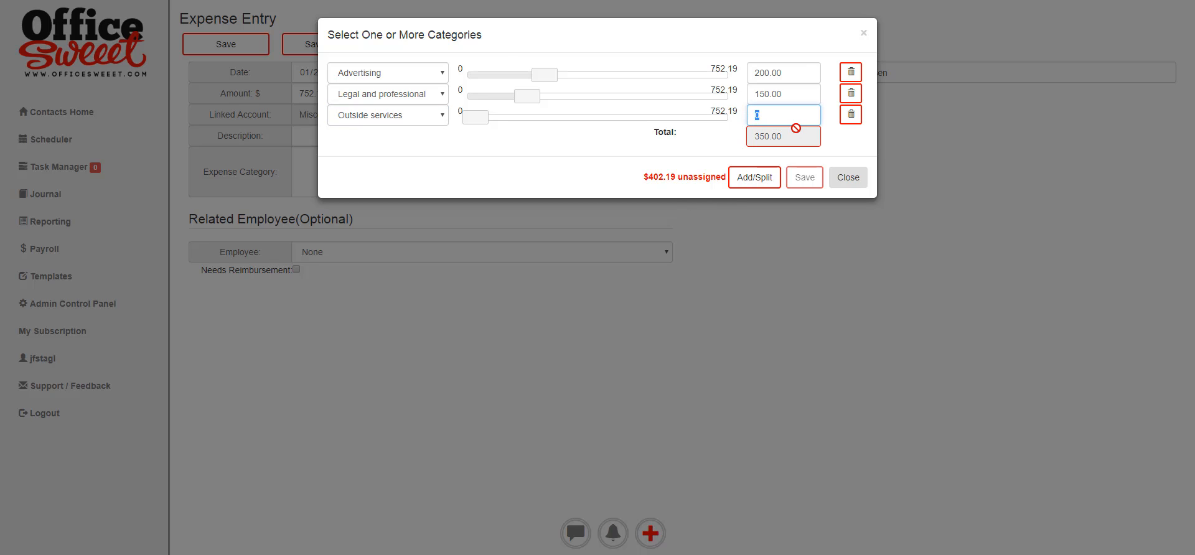
pyautogui.write('402.19')
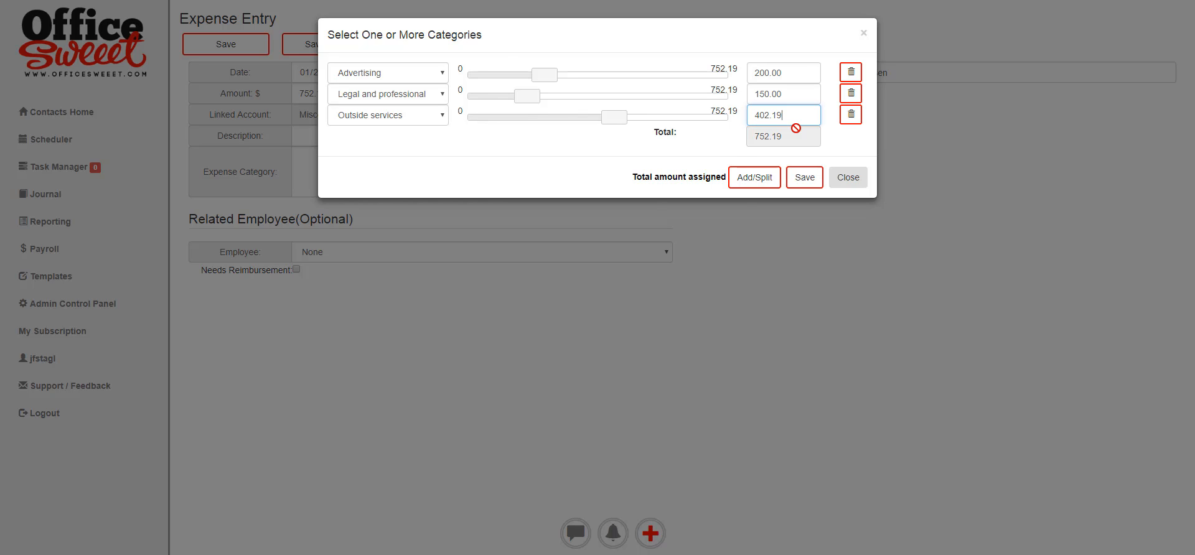
pyautogui.click(804, 179)
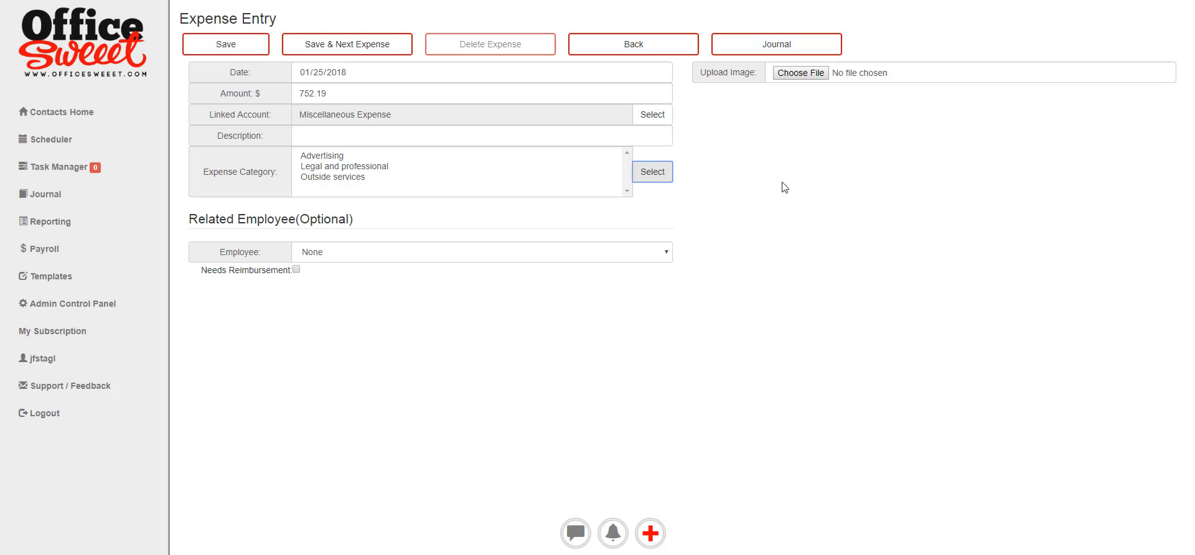
# Save the 752.19 expense, dismiss the confirmation, and return to the January journal.
pyautogui.click(317, 141)
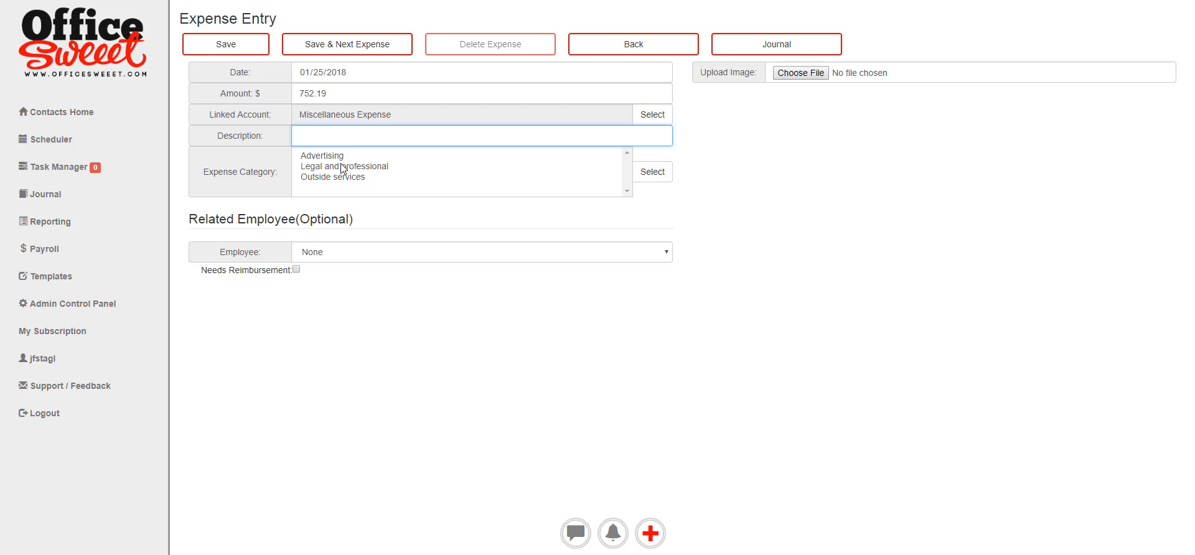
pyautogui.click(223, 43)
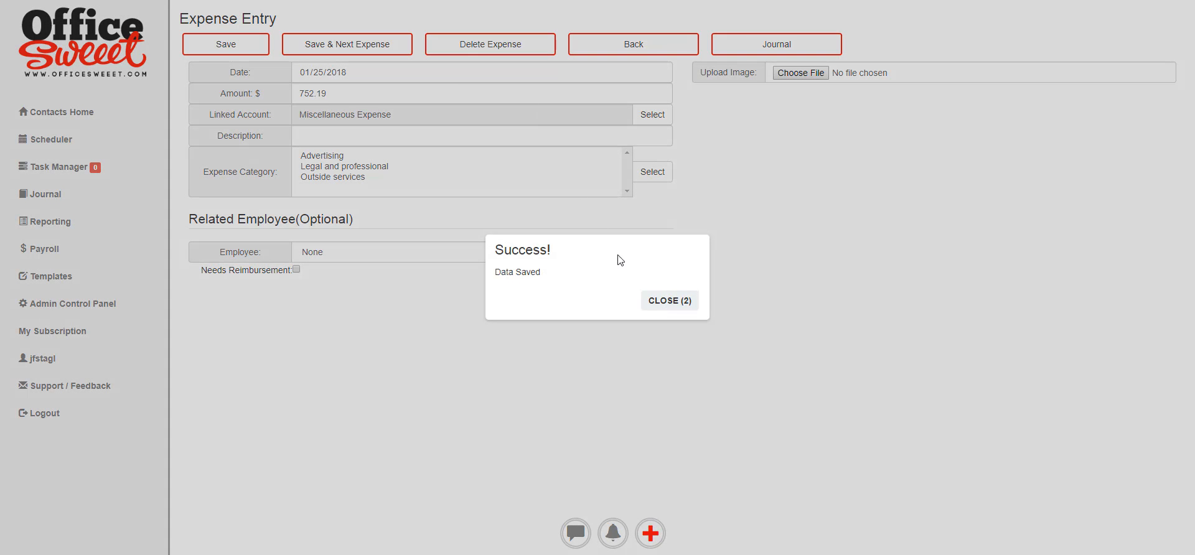
pyautogui.click(653, 299)
pyautogui.click(793, 42)
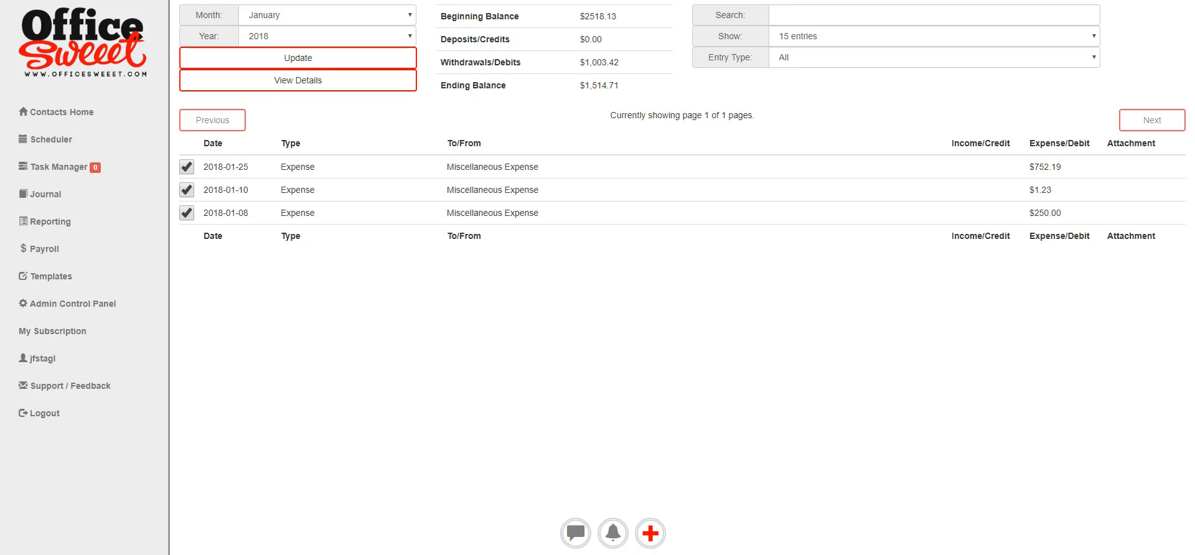
# Reopen the 2018-01-25 $752.19 expense from the journal in the edit form.
pyautogui.click(328, 213)
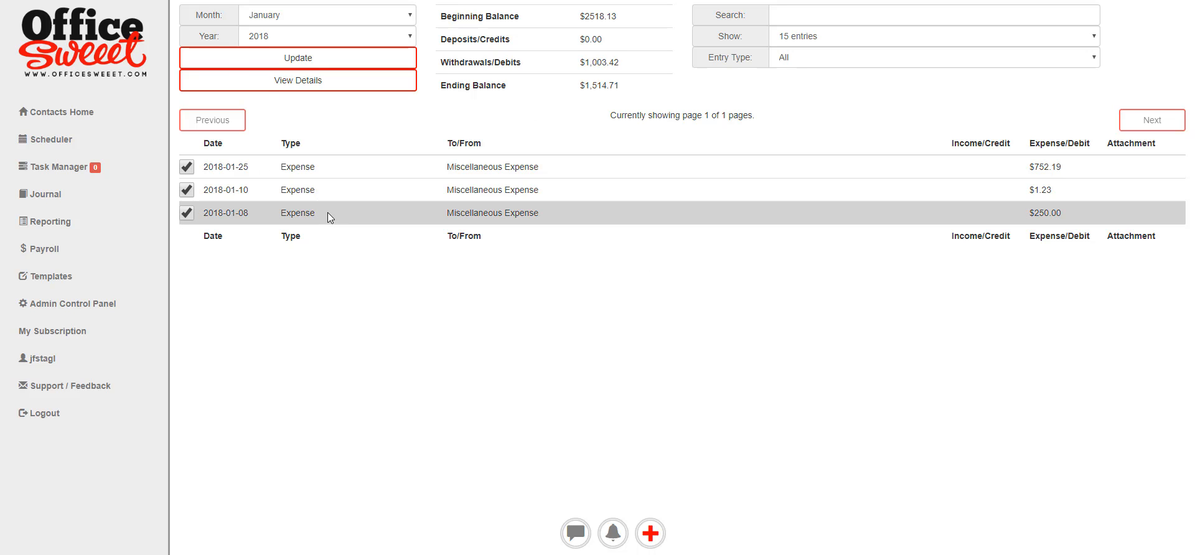
pyautogui.click(571, 167)
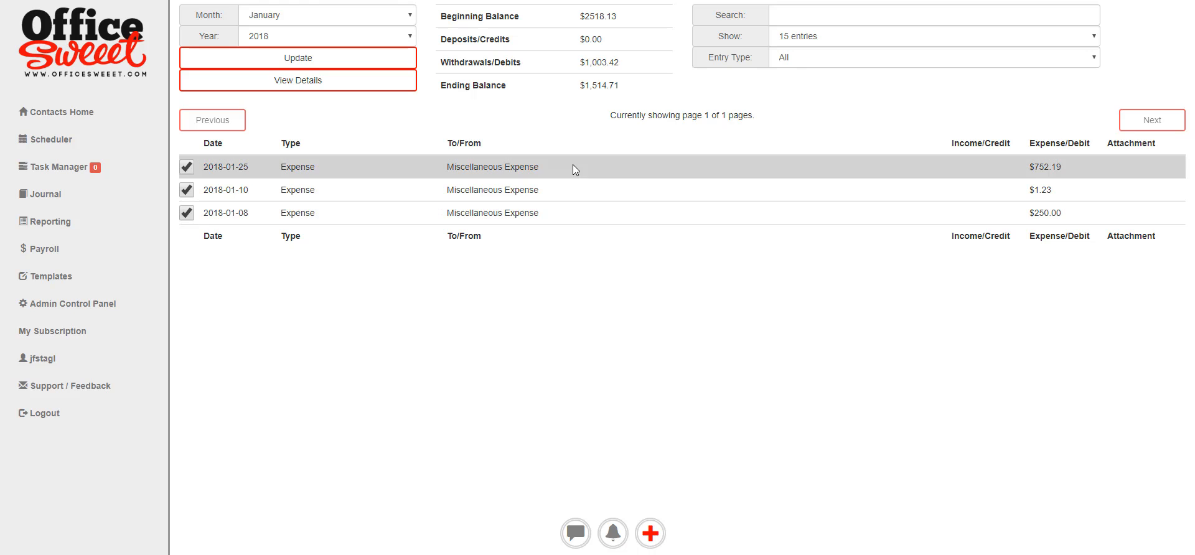
pyautogui.click(334, 81)
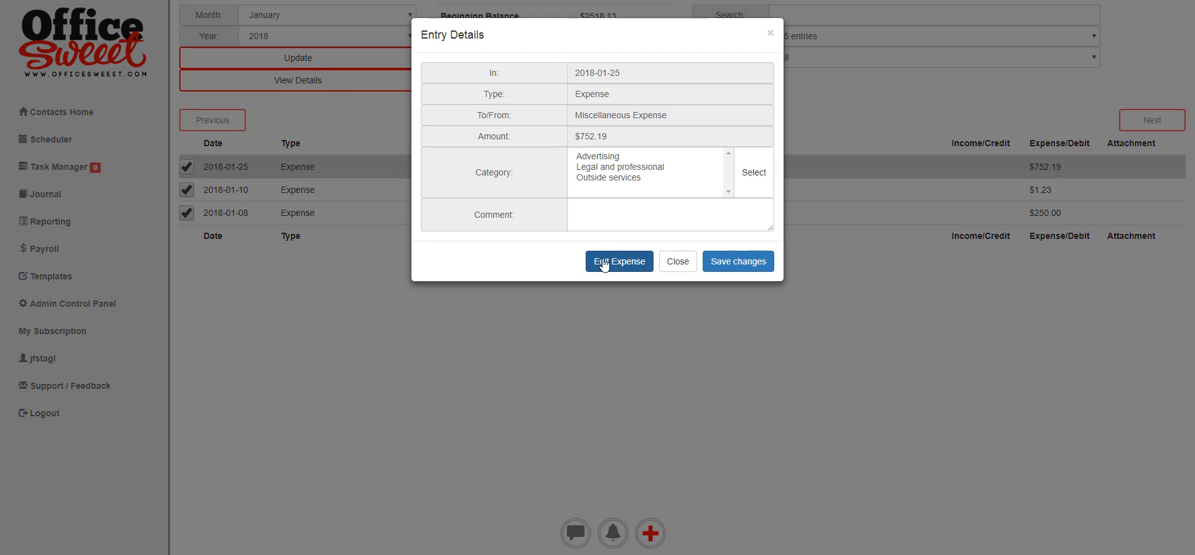
pyautogui.click(592, 262)
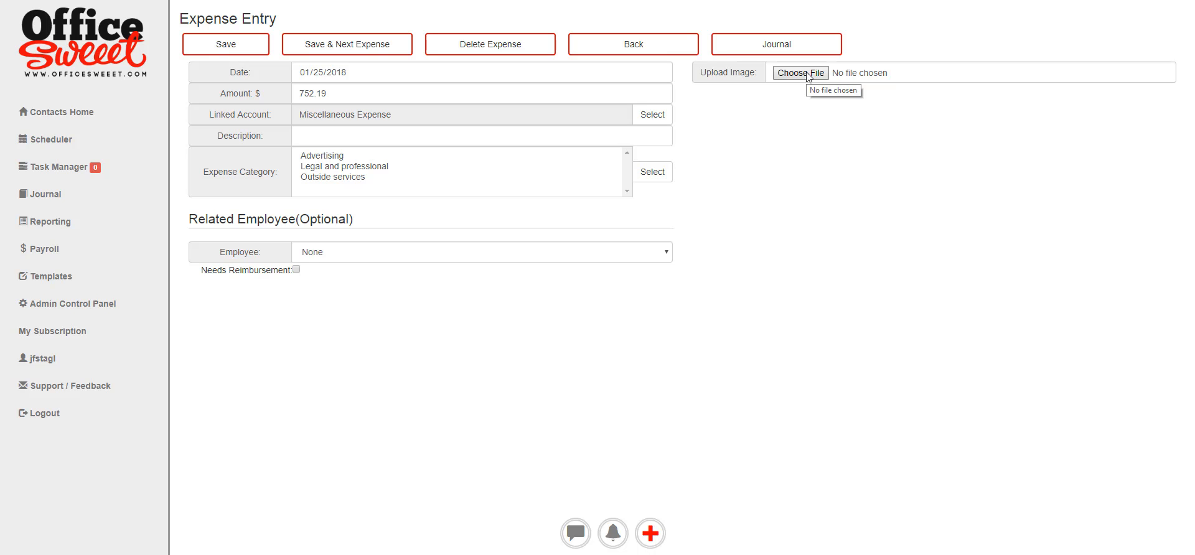
# Attach Regus January.oxps from the Receipts folder to the expense, save, and return to the journal.
pyautogui.click(815, 75)
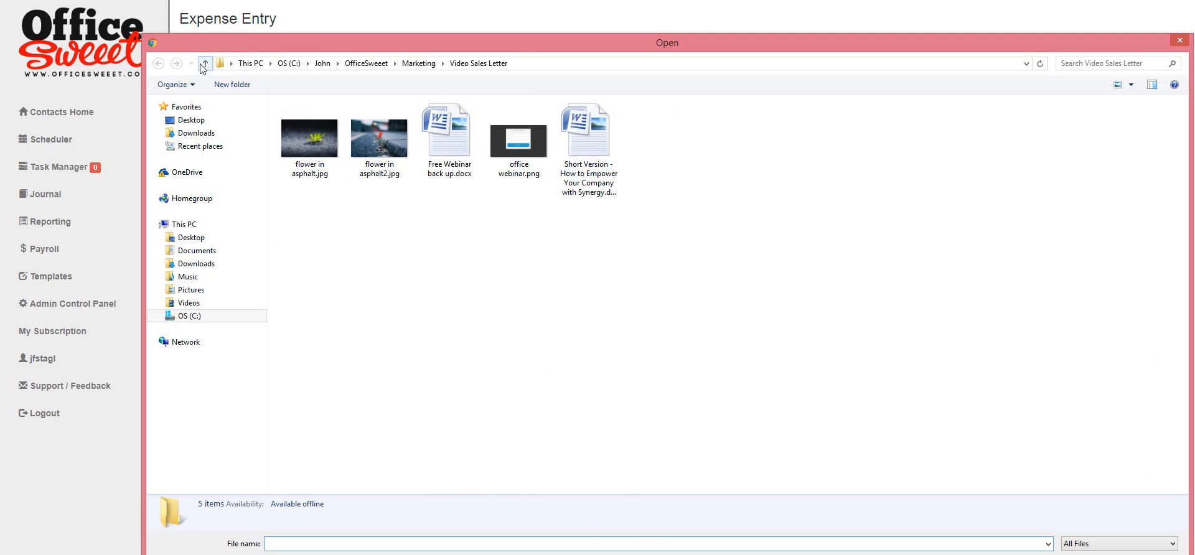
pyautogui.doubleClick(205, 63)
pyautogui.doubleClick(306, 266)
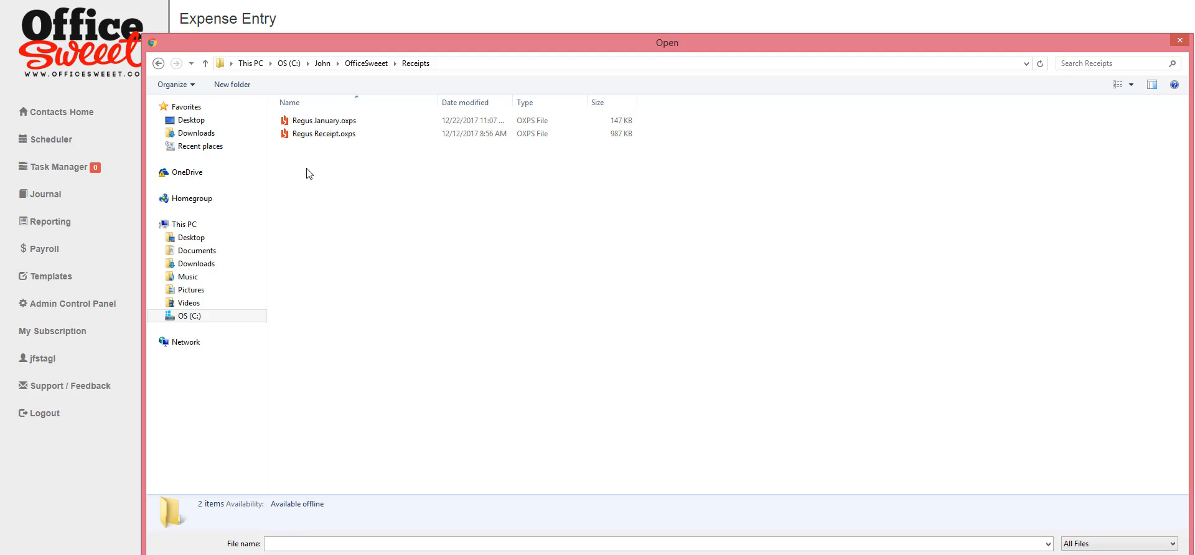
pyautogui.doubleClick(339, 120)
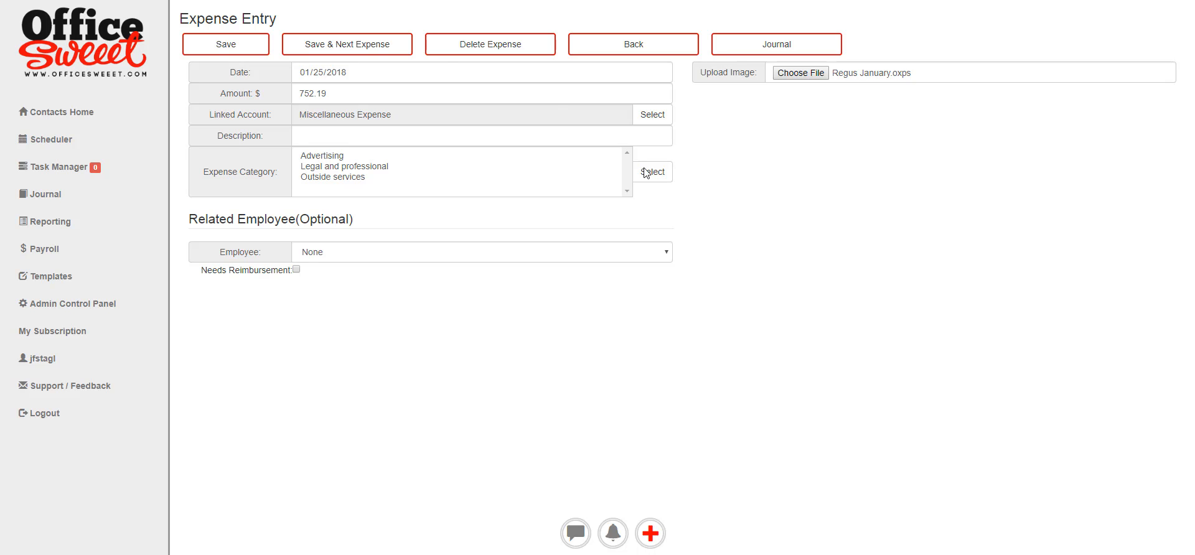
pyautogui.click(239, 44)
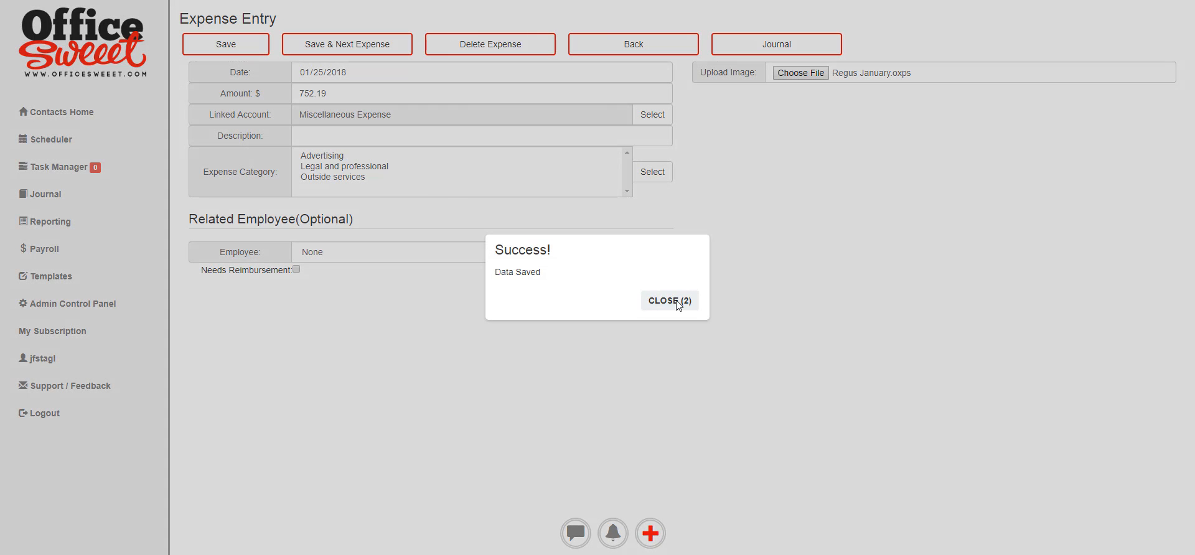
pyautogui.click(678, 301)
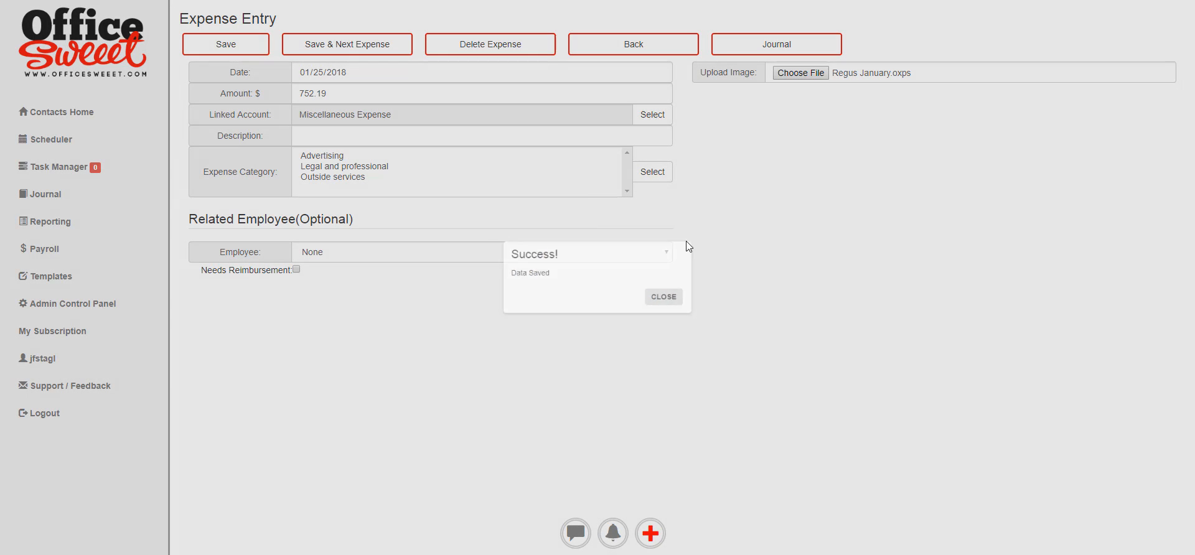
pyautogui.click(782, 44)
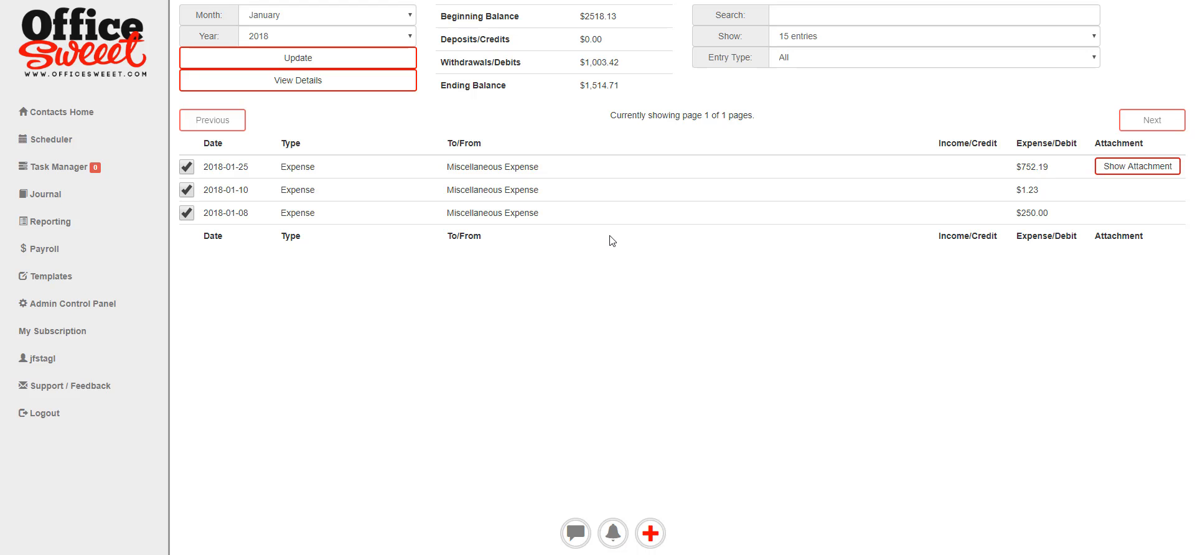
# Start an Equity misc deposit of $2,500.00 dated 2018-01-03.
pyautogui.click(659, 534)
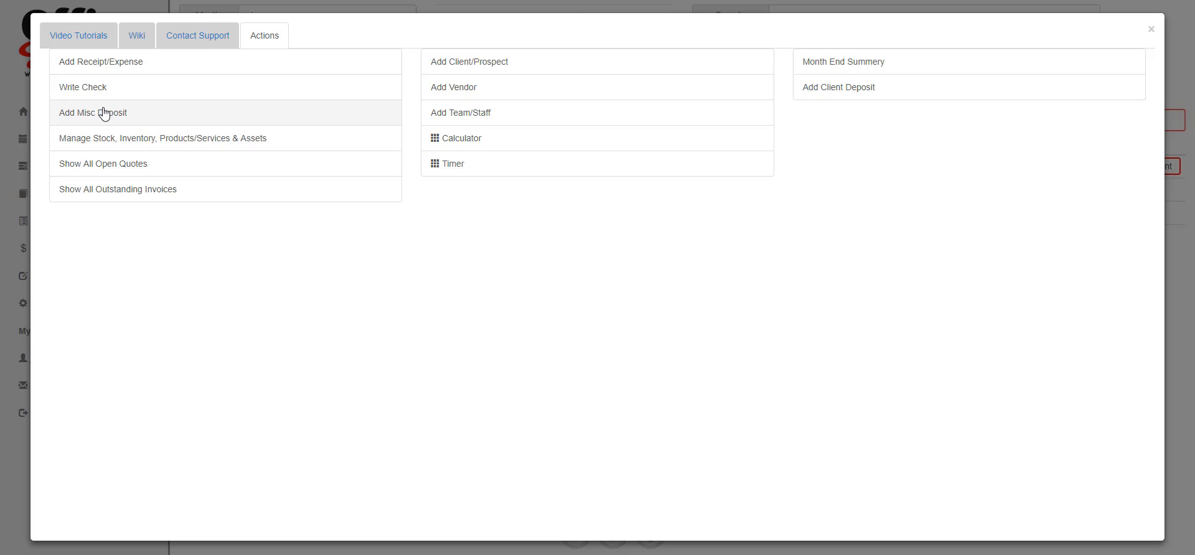
pyautogui.click(104, 113)
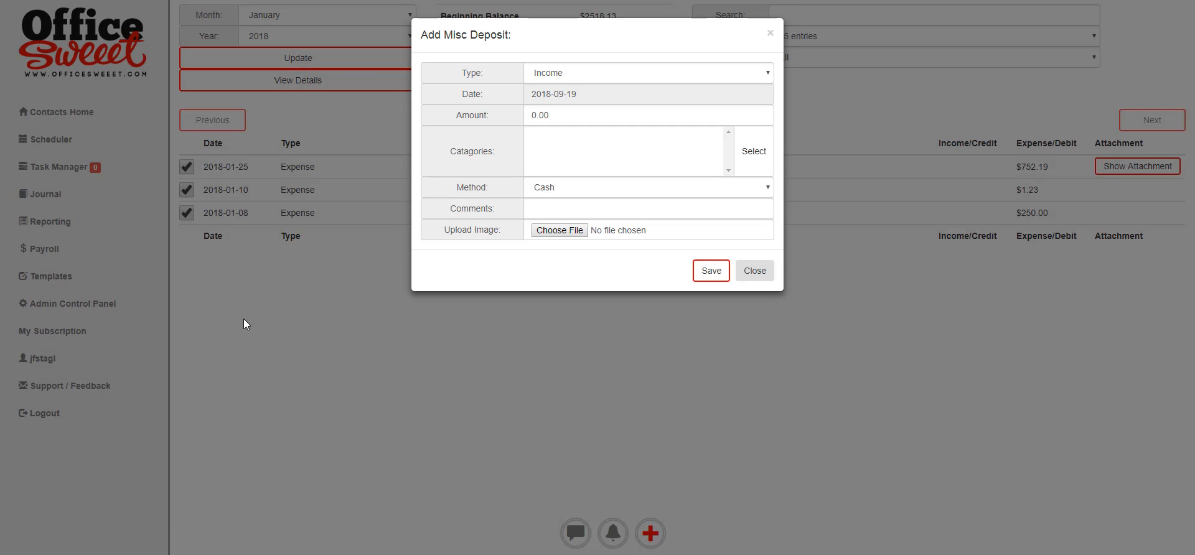
pyautogui.click(622, 75)
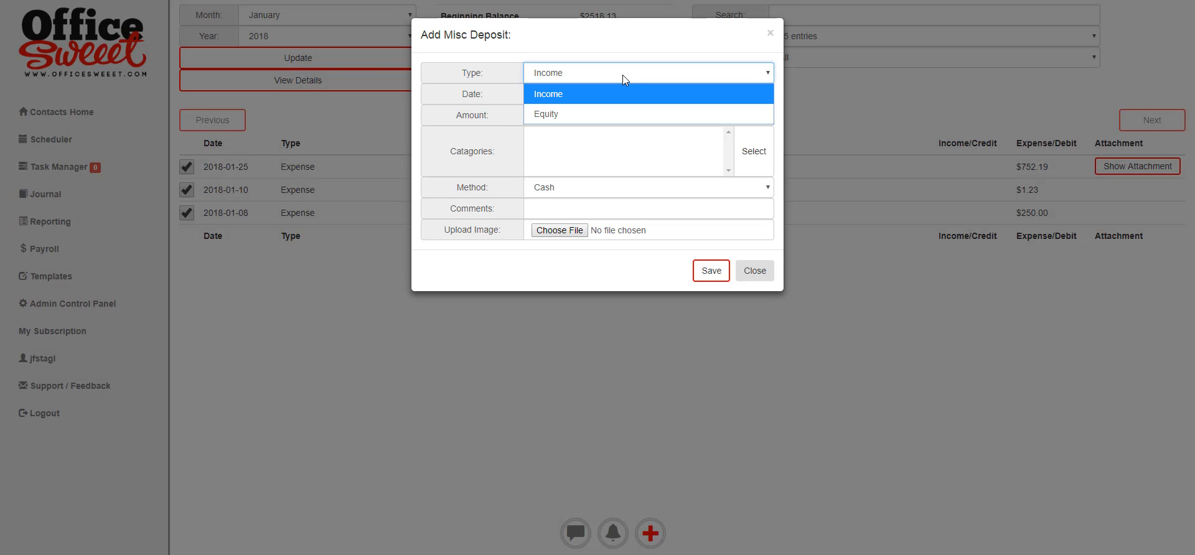
pyautogui.click(623, 123)
pyautogui.click(472, 114)
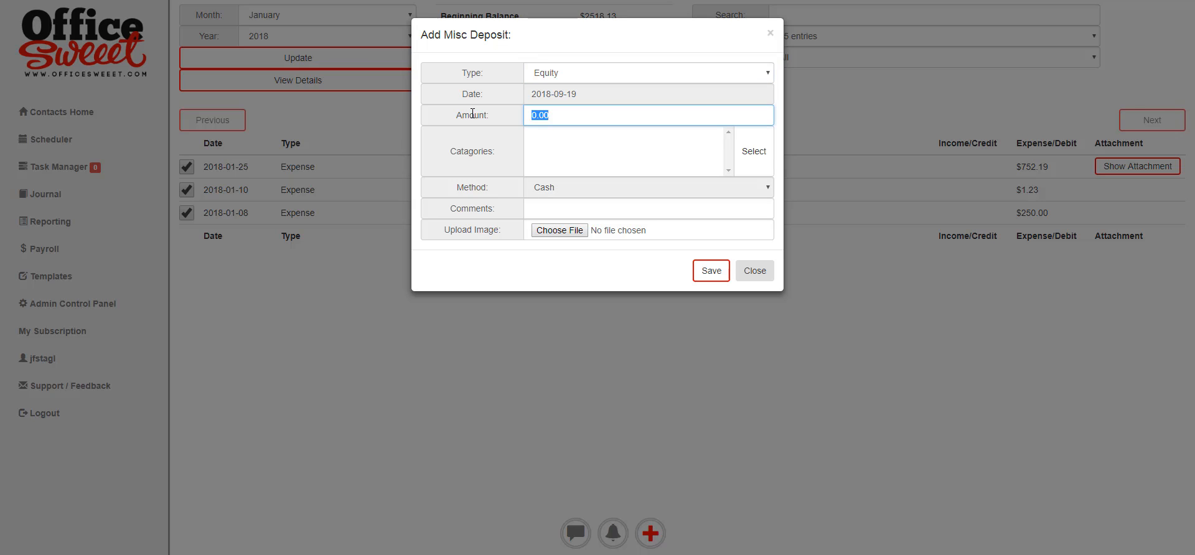
pyautogui.write('2500.00')
pyautogui.click(605, 96)
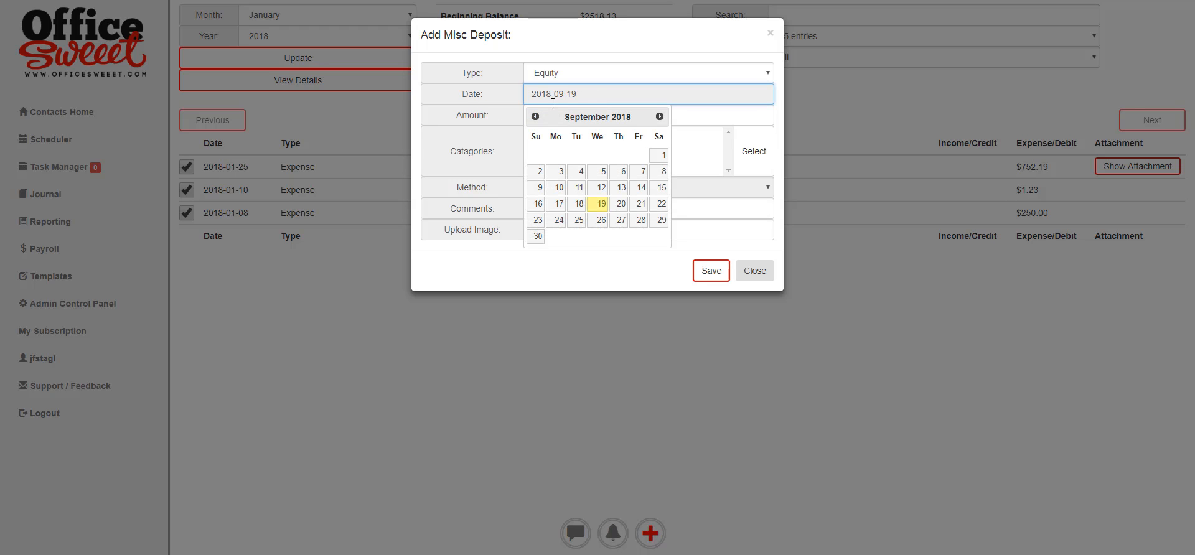
pyautogui.click(534, 117)
pyautogui.click(535, 116)
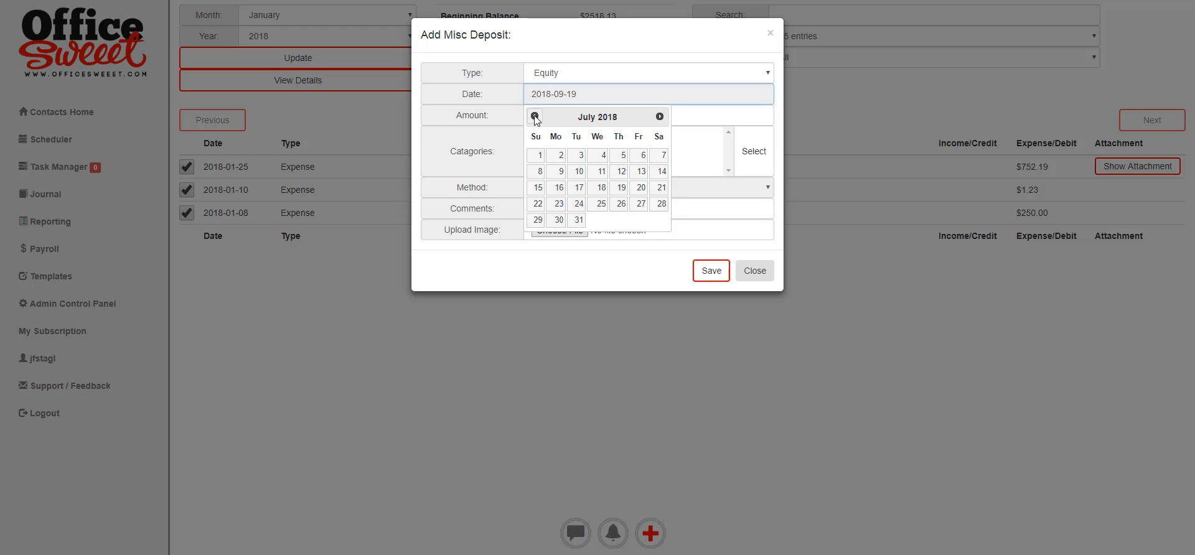
pyautogui.click(535, 116)
pyautogui.click(535, 117)
pyautogui.click(535, 116)
pyautogui.click(535, 117)
pyautogui.click(535, 116)
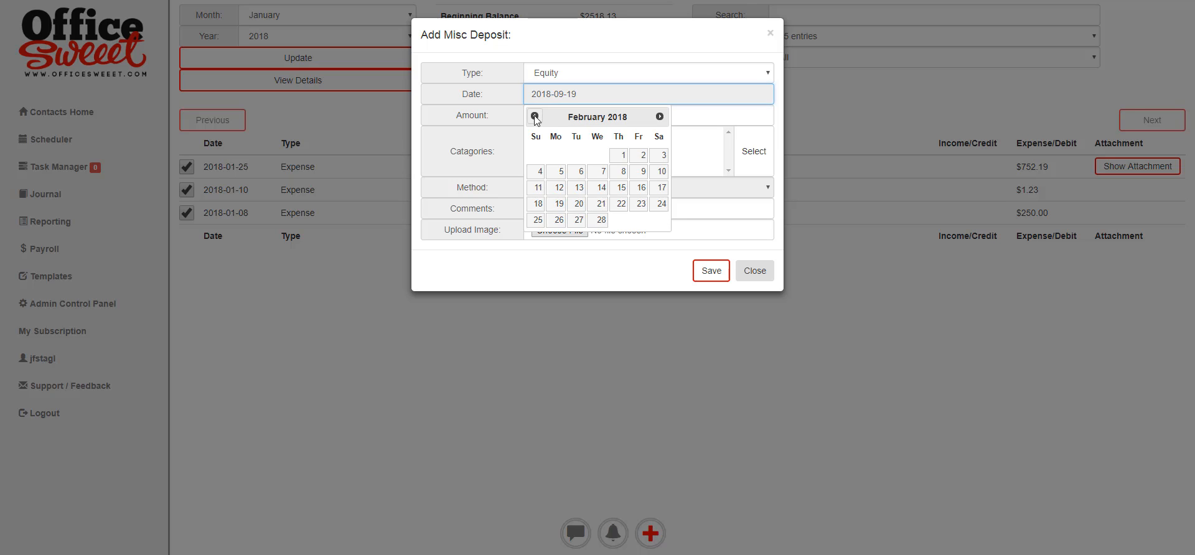
pyautogui.click(534, 116)
pyautogui.click(603, 157)
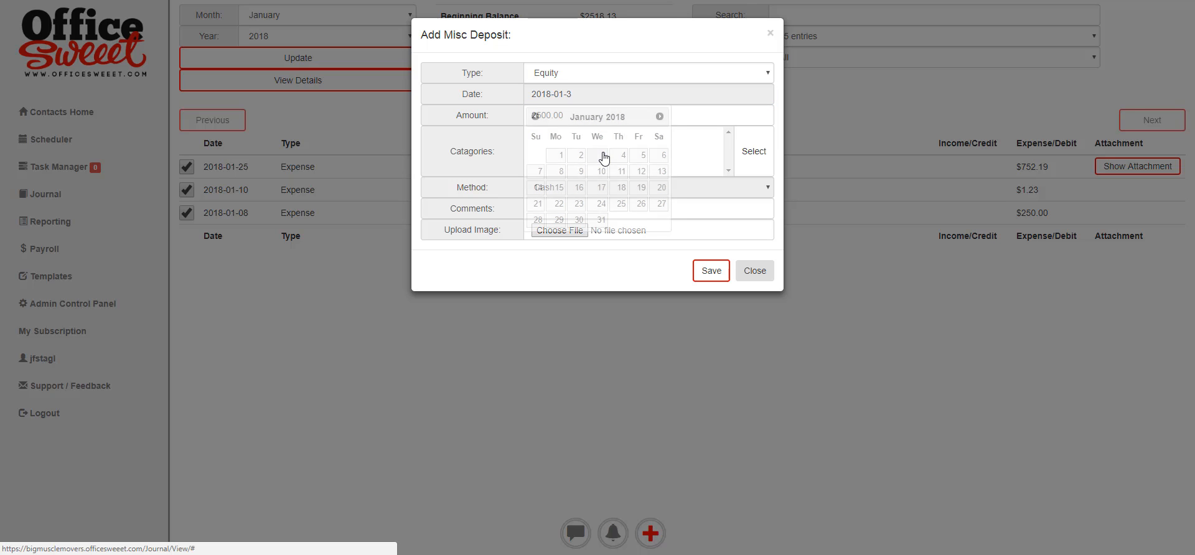
# Assign it to Member_Investment, comment 'Owner investment to start business', save, and reload the journal.
pyautogui.click(753, 153)
pyautogui.click(447, 77)
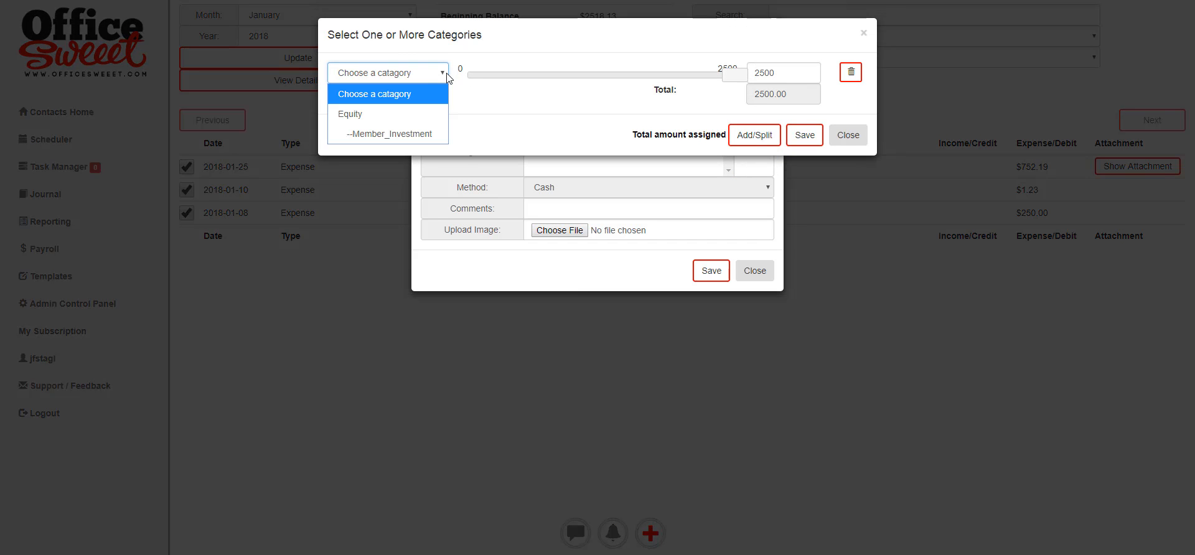
pyautogui.click(397, 137)
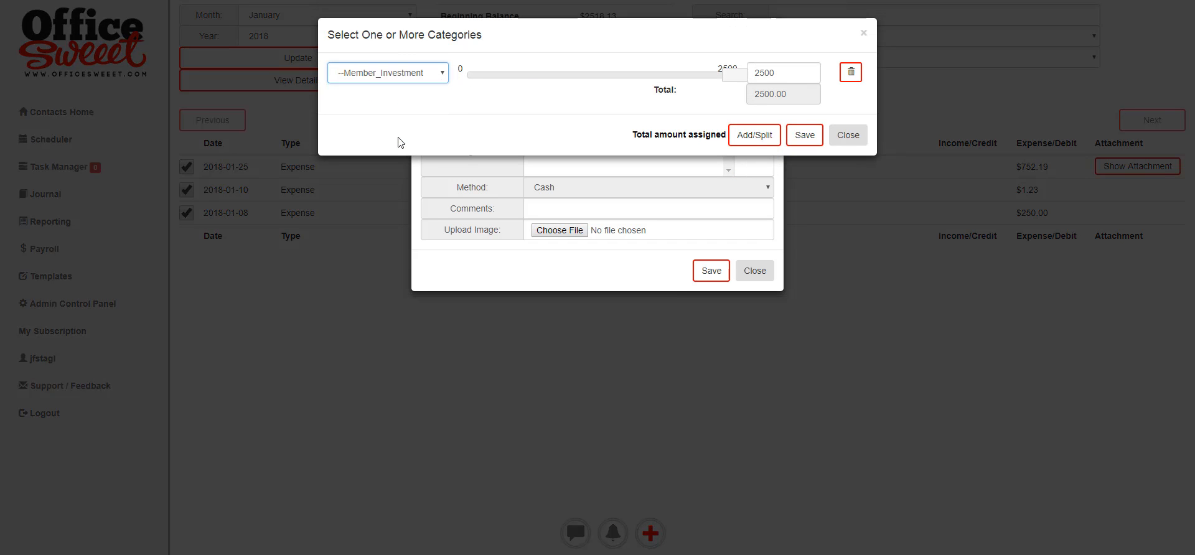
pyautogui.click(803, 136)
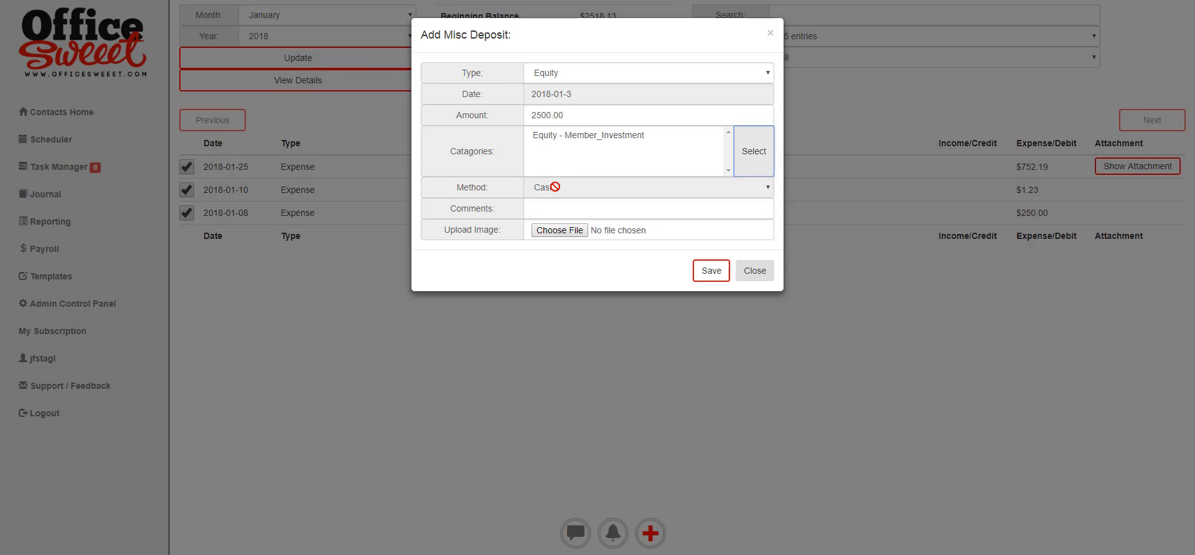
pyautogui.click(638, 215)
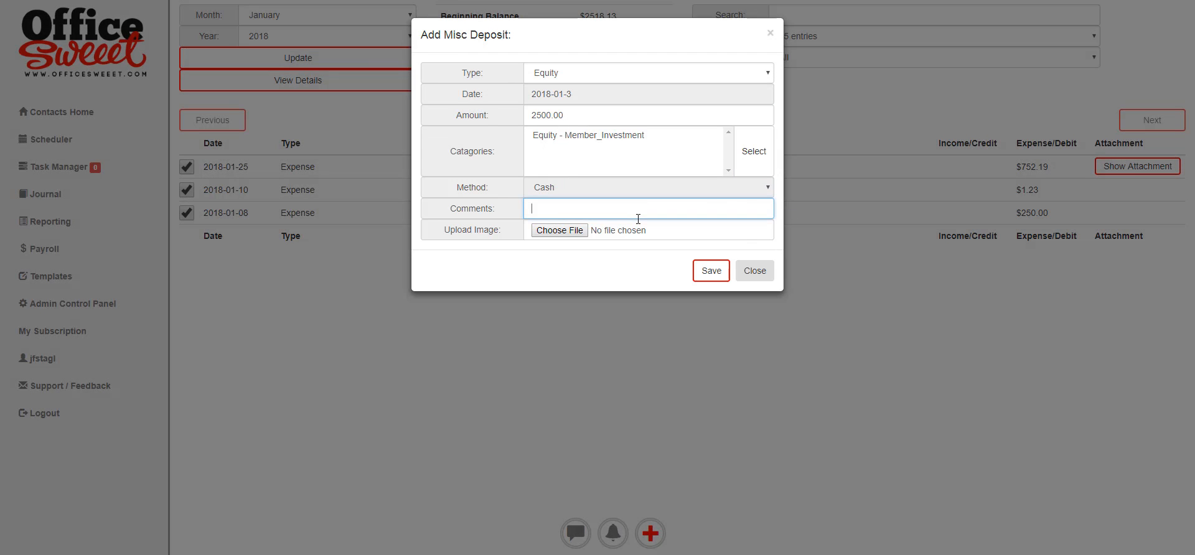
pyautogui.write('Owner investment to start business')
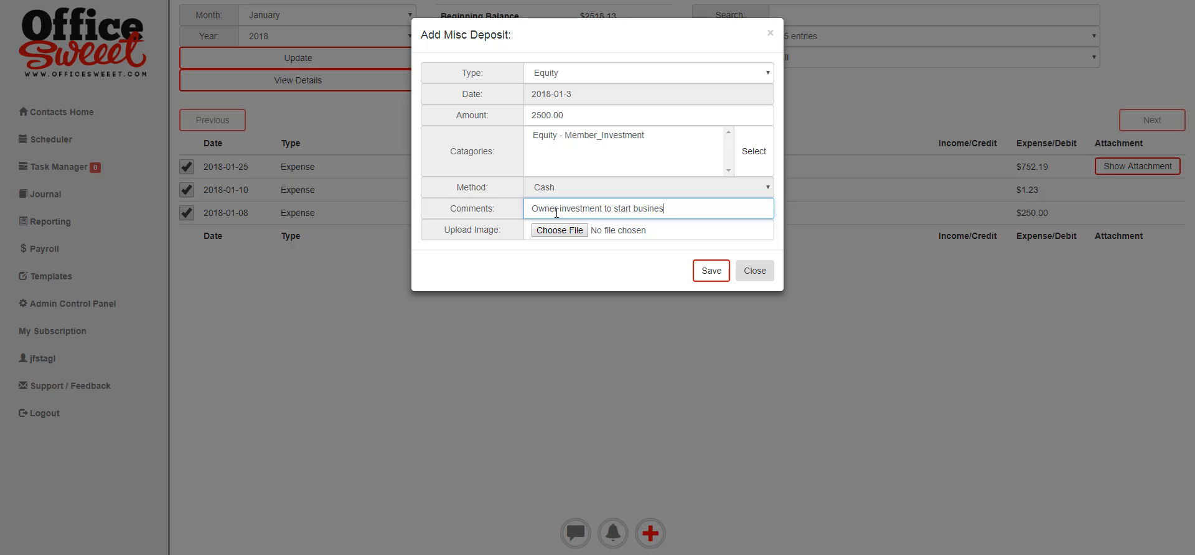
pyautogui.click(708, 271)
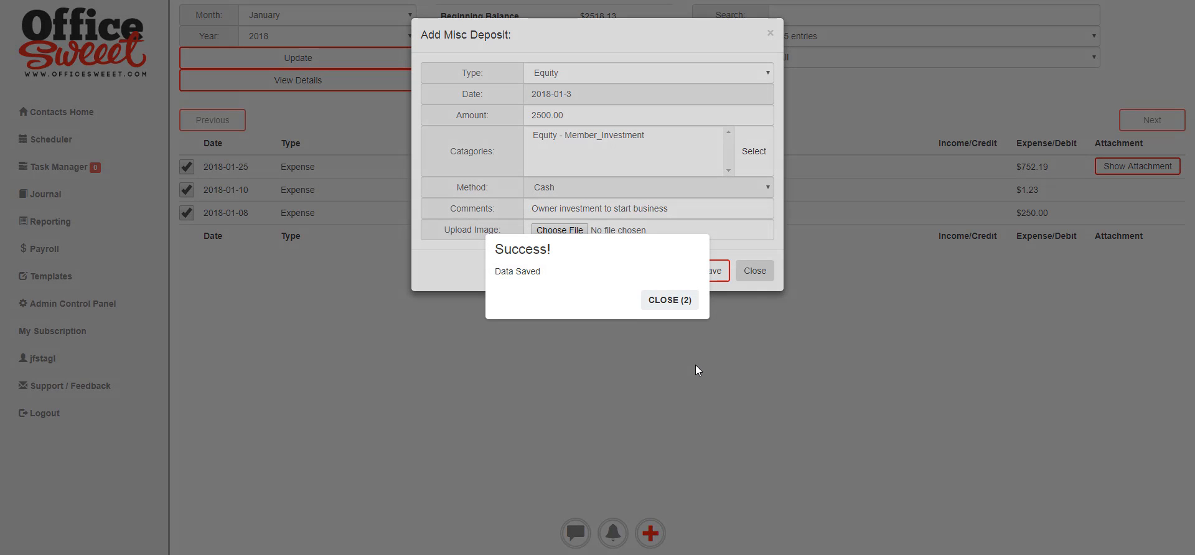
pyautogui.click(675, 300)
pyautogui.click(754, 270)
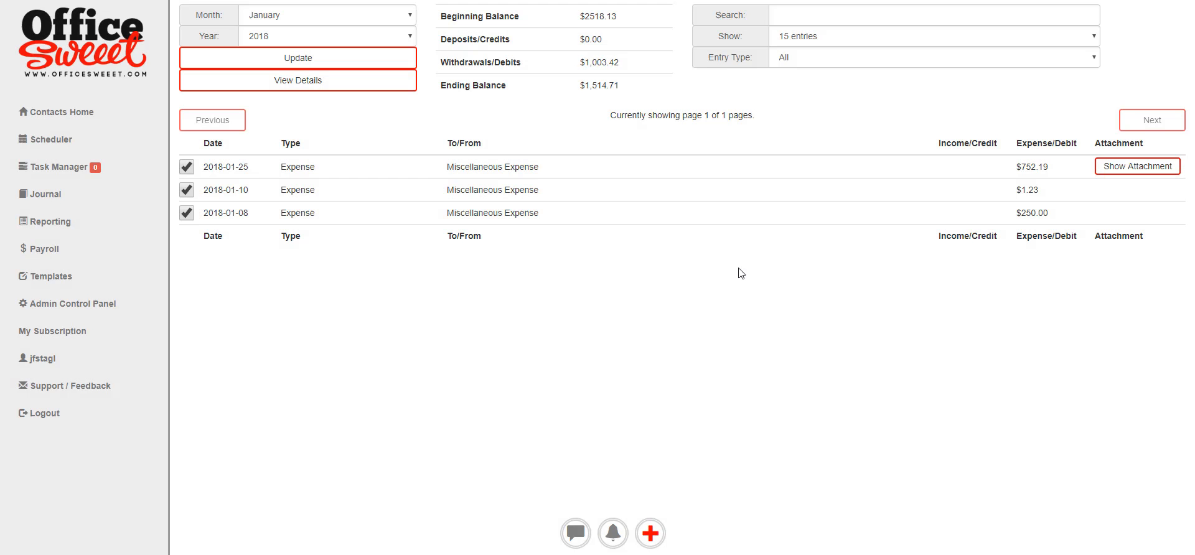
pyautogui.rightClick(277, 321)
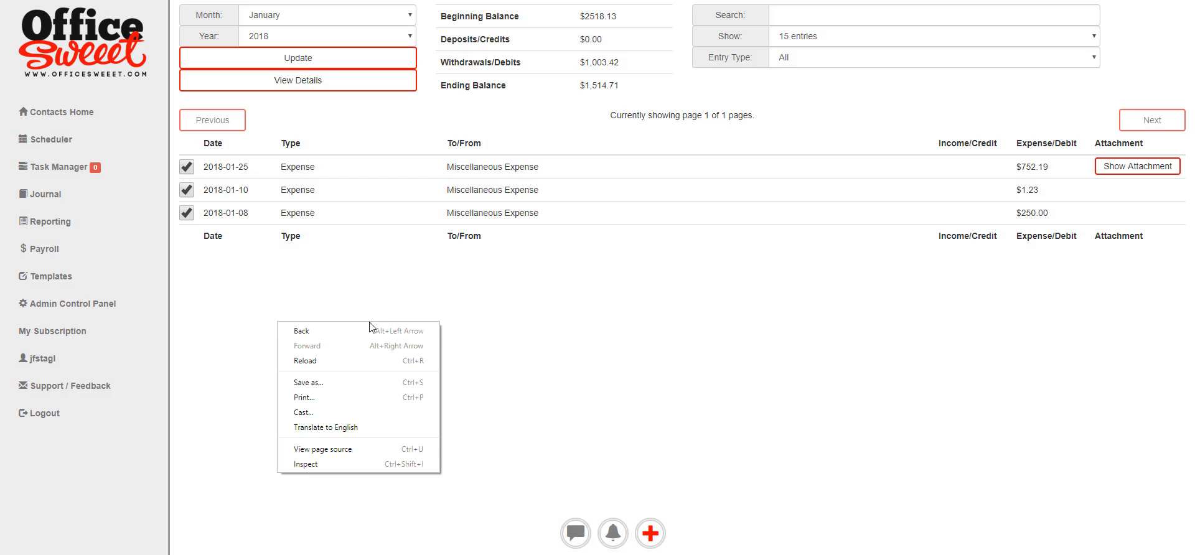
pyautogui.click(328, 363)
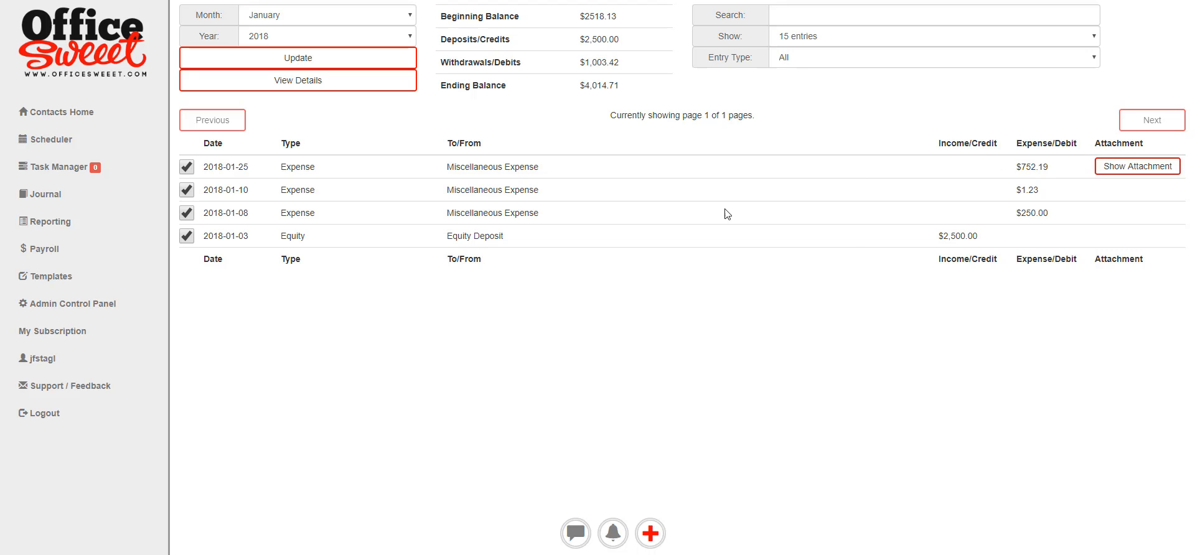
# Generate the Profit and Loss Statement for 2018-01-01 through 2018-01-31.
pyautogui.click(55, 222)
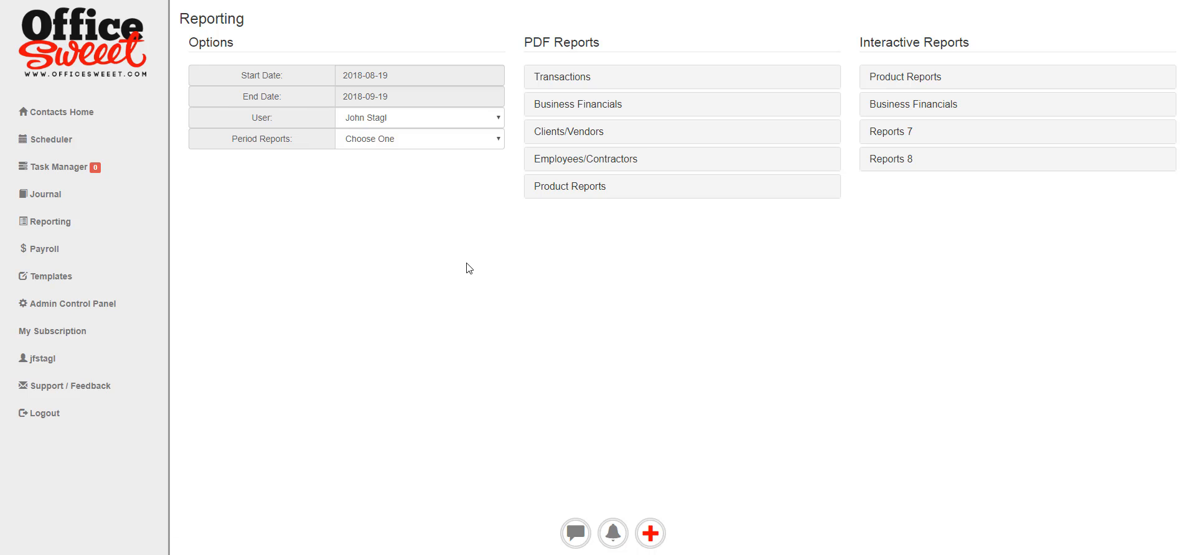
pyautogui.click(618, 104)
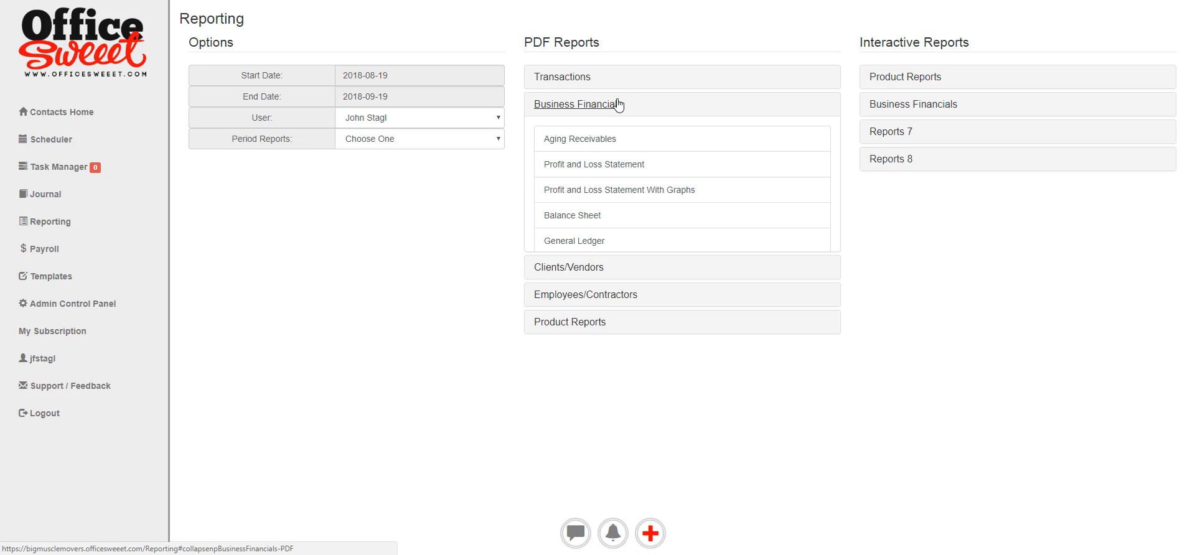
pyautogui.click(382, 75)
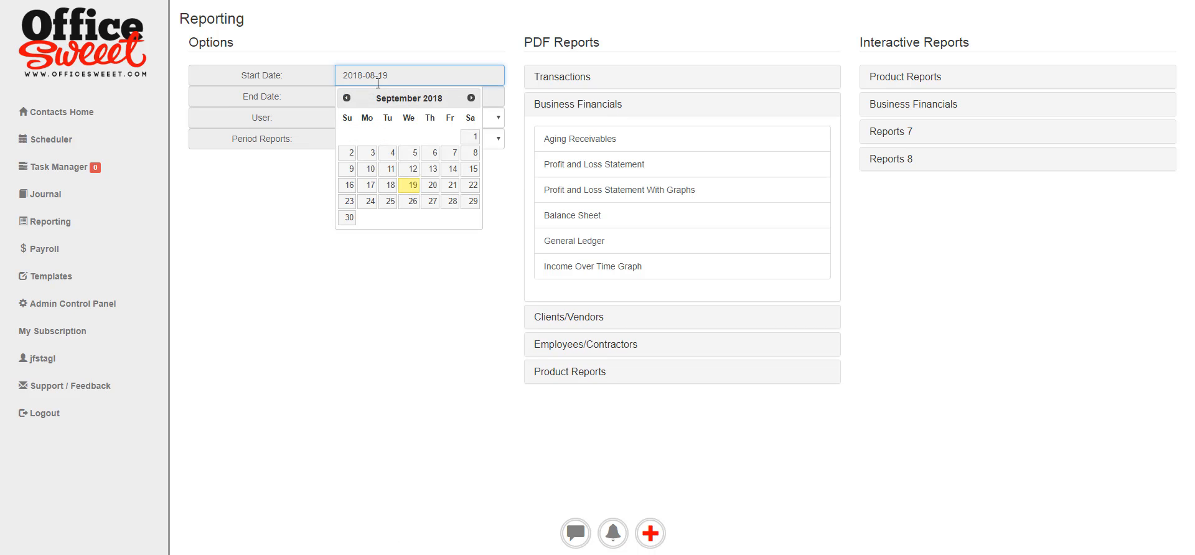
pyautogui.click(346, 98)
pyautogui.click(368, 137)
pyautogui.click(381, 97)
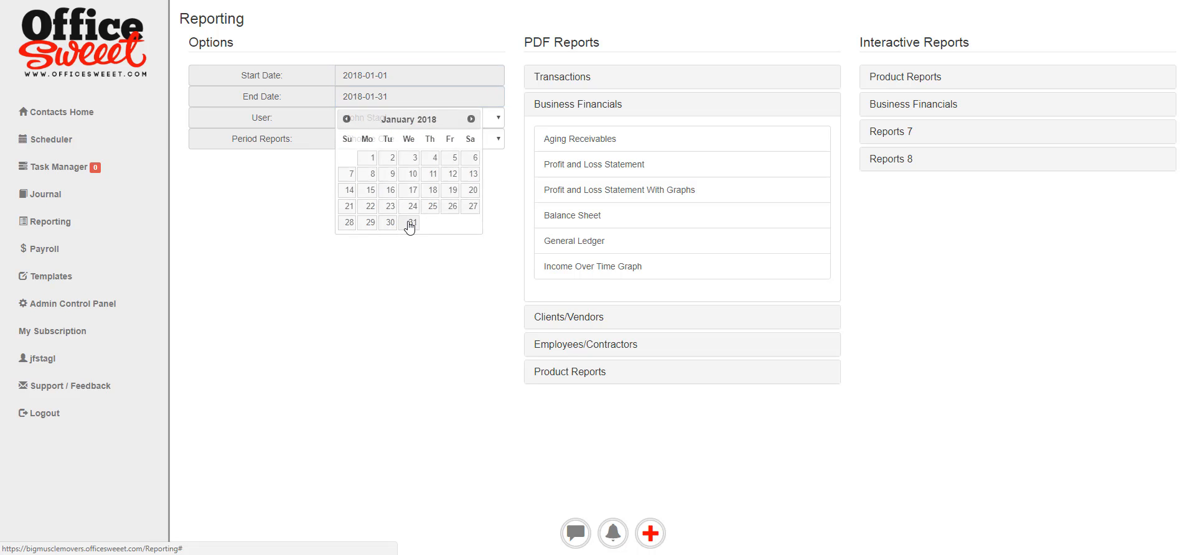
pyautogui.click(409, 222)
pyautogui.click(604, 166)
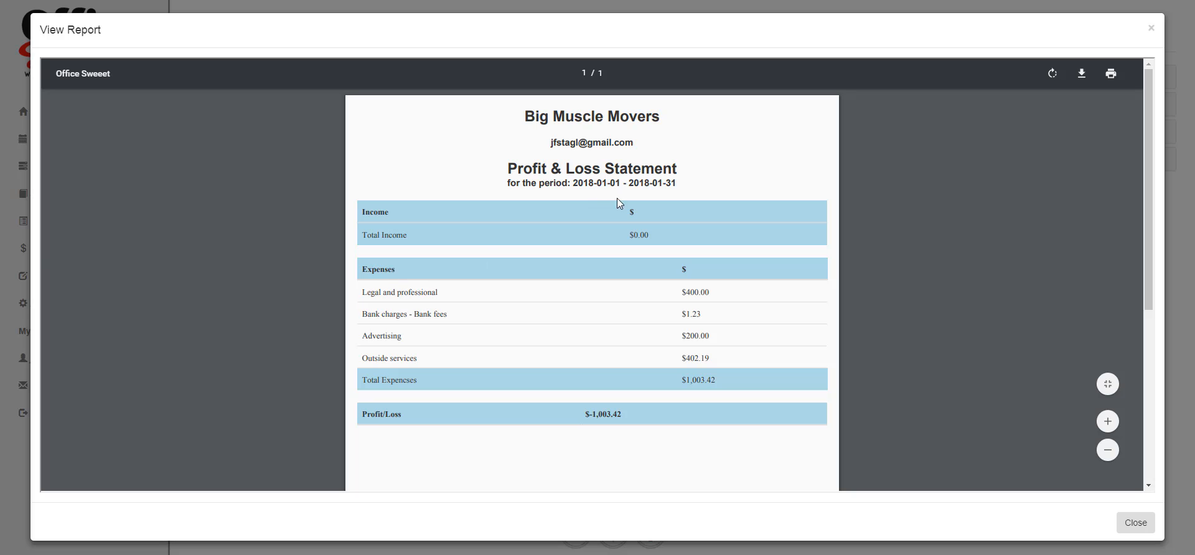
# Review the January P&L showing $1,003.42 total expenses, then close it.
pyautogui.scroll(-2, 765, 247)
pyautogui.scroll(1, 765, 247)
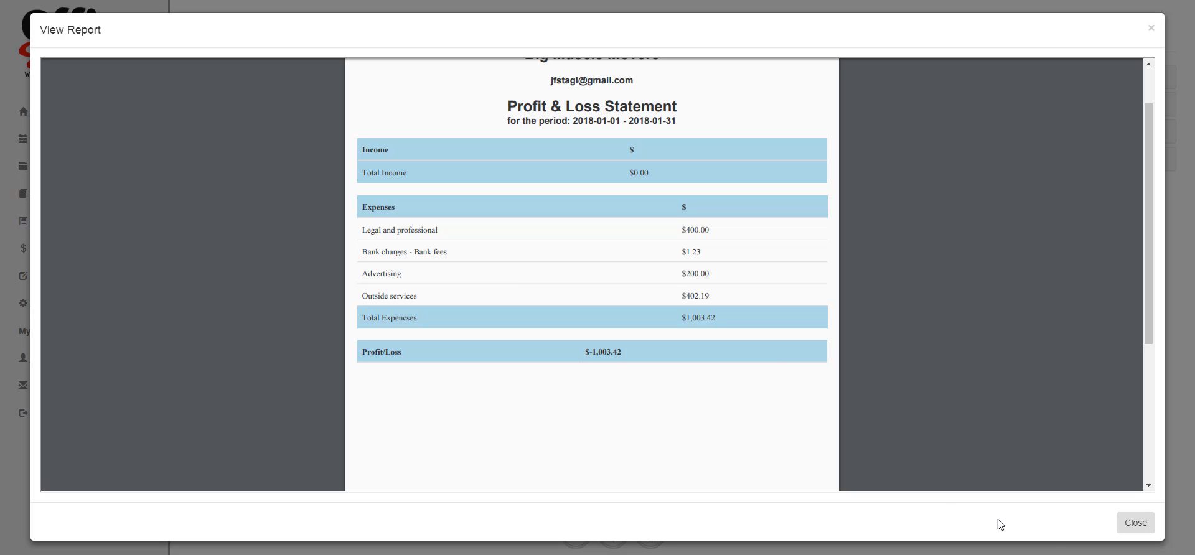
pyautogui.click(1130, 522)
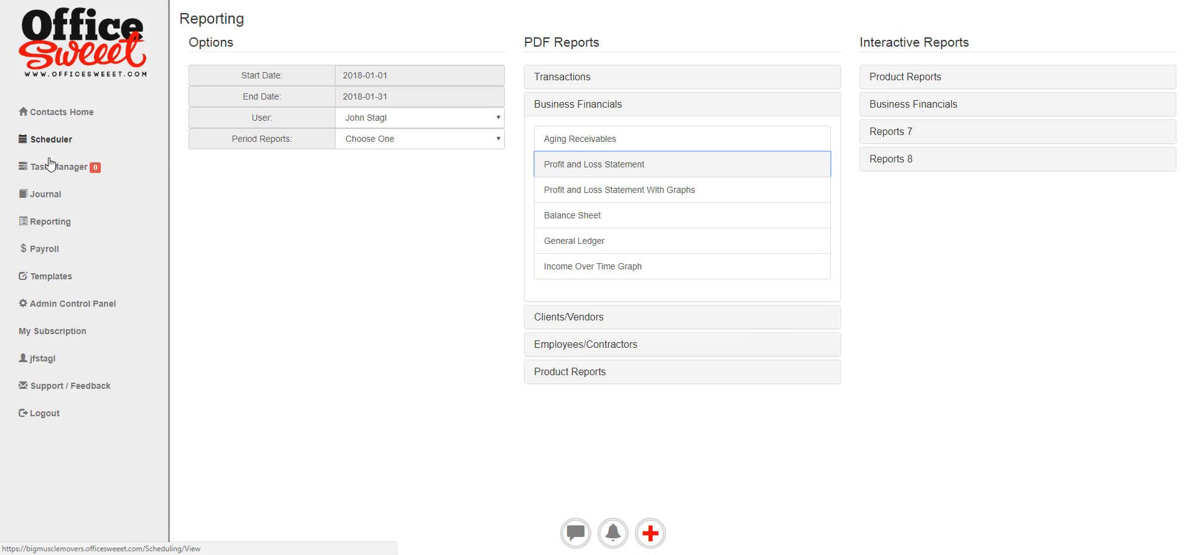
# From the journal, start a misc deposit of $1,000.00 dated January 12, 2018.
pyautogui.click(47, 195)
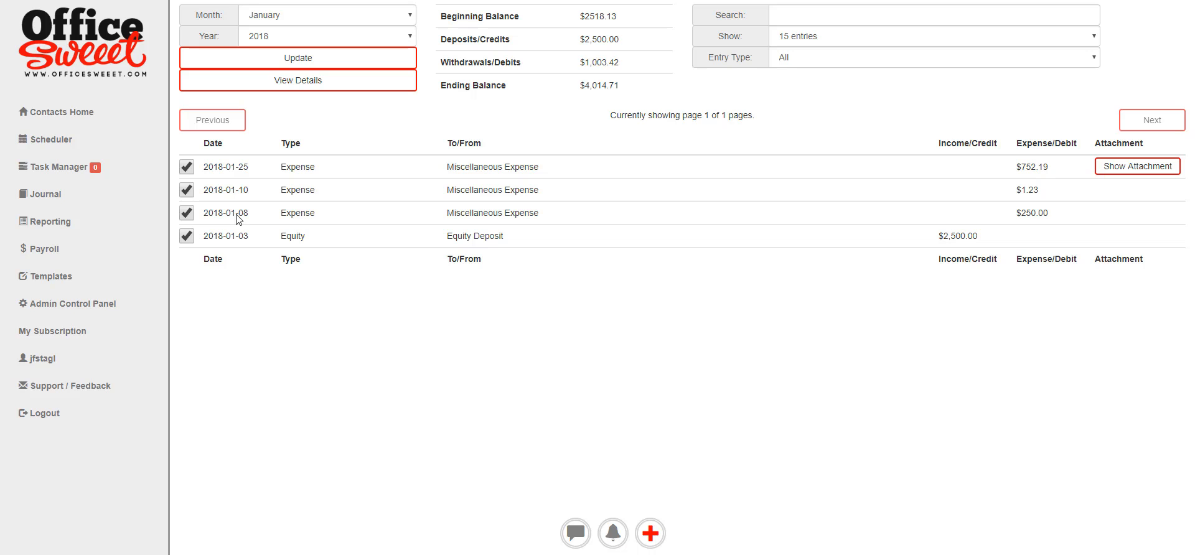
pyautogui.click(658, 539)
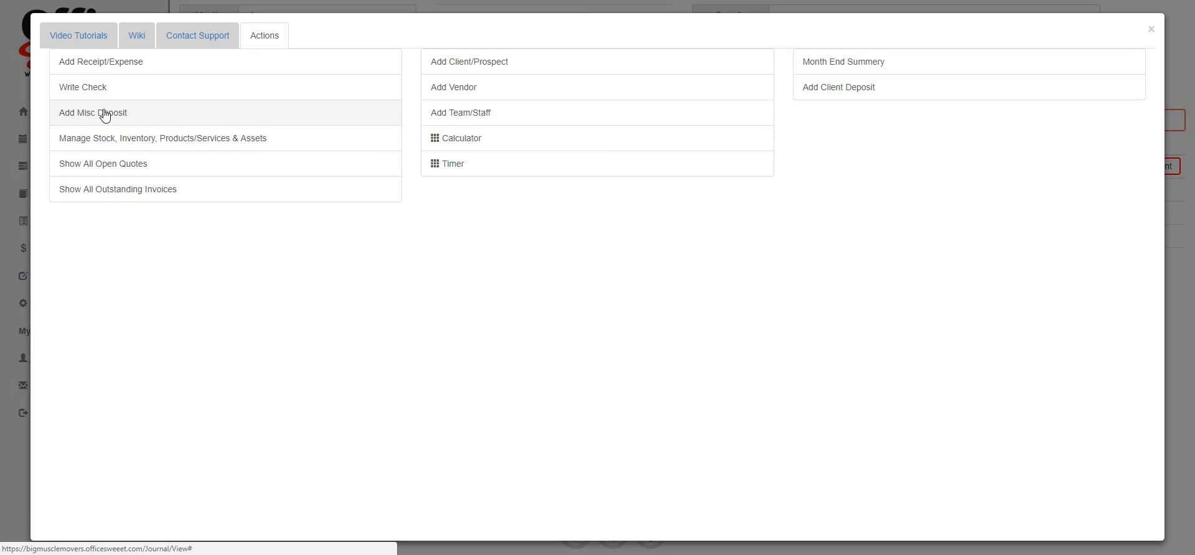
pyautogui.click(105, 116)
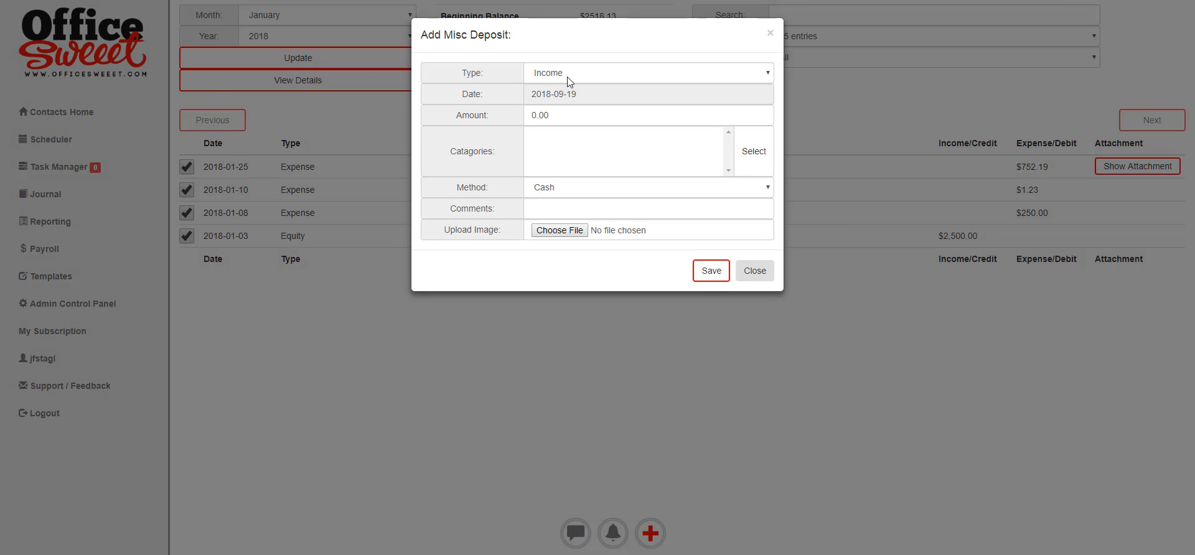
pyautogui.click(615, 99)
pyautogui.click(534, 116)
pyautogui.click(534, 115)
pyautogui.click(534, 116)
pyautogui.click(534, 116)
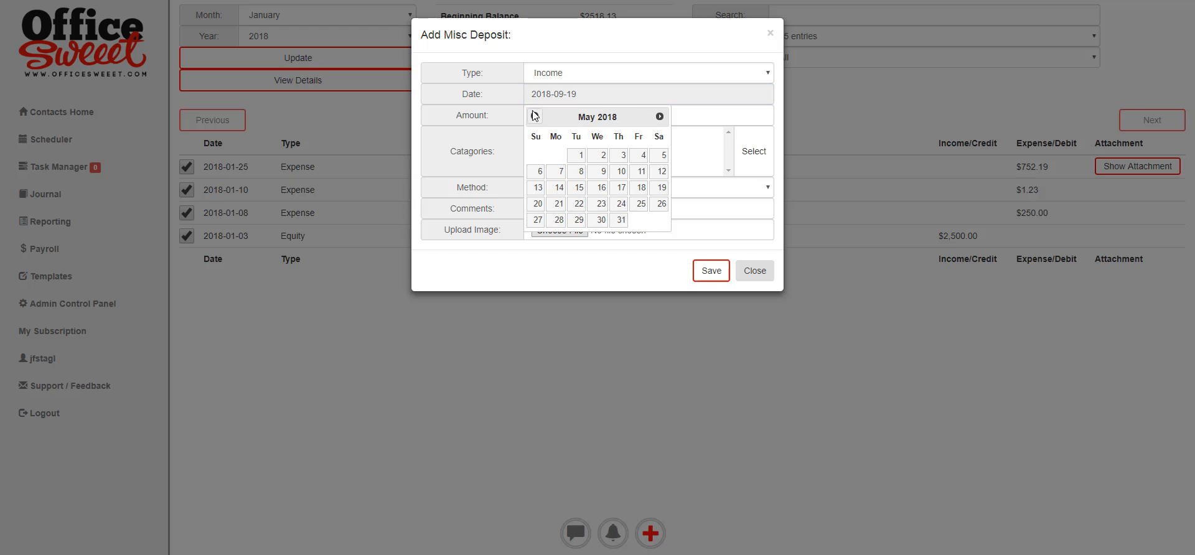
pyautogui.click(534, 115)
pyautogui.click(534, 115)
pyautogui.click(534, 116)
pyautogui.click(534, 116)
pyautogui.click(534, 116)
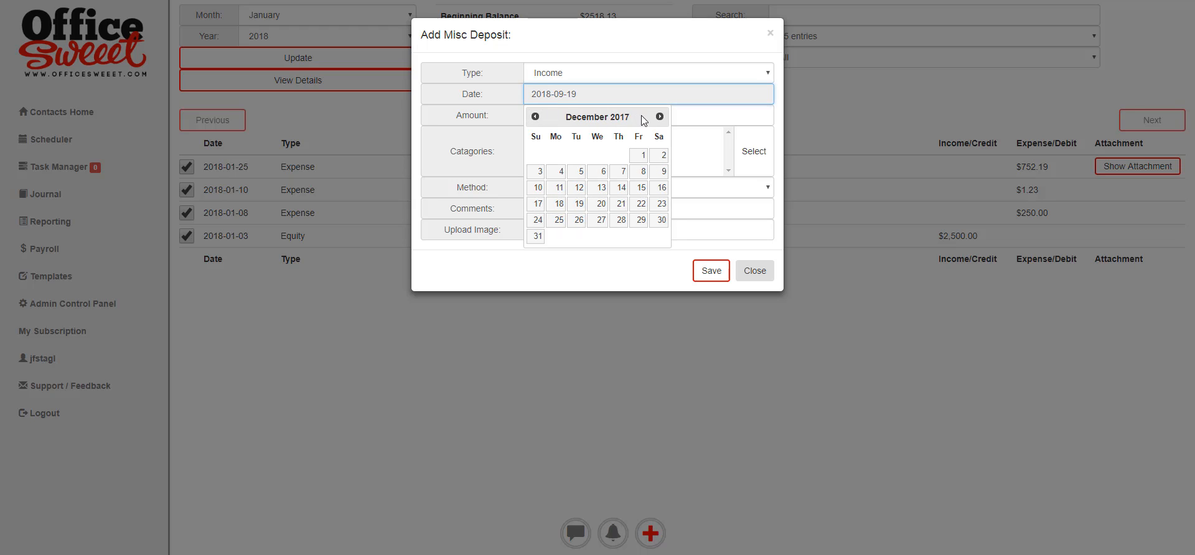
pyautogui.click(659, 117)
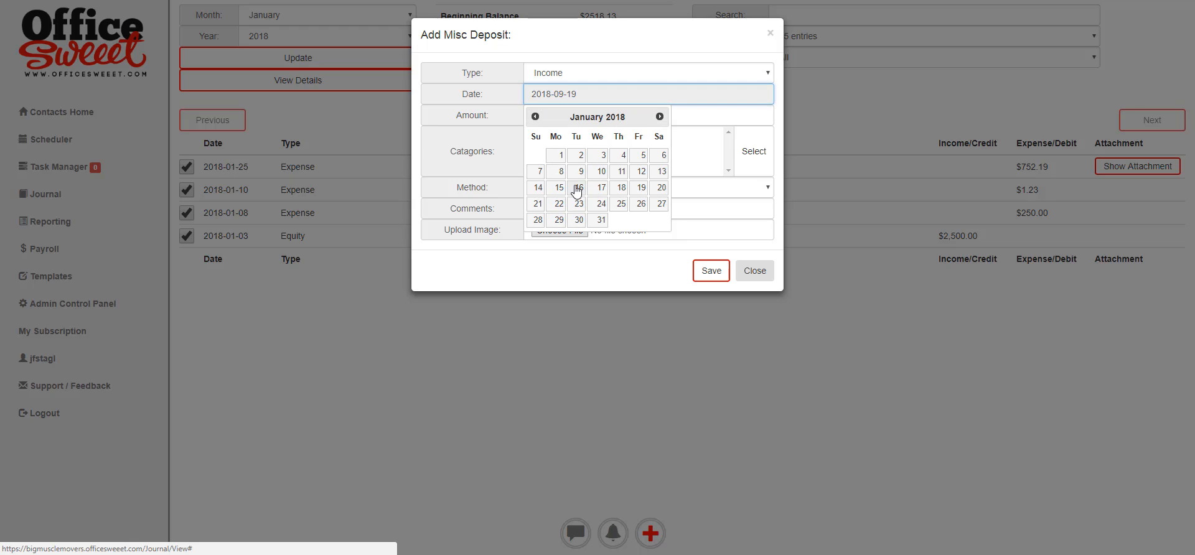
pyautogui.click(641, 172)
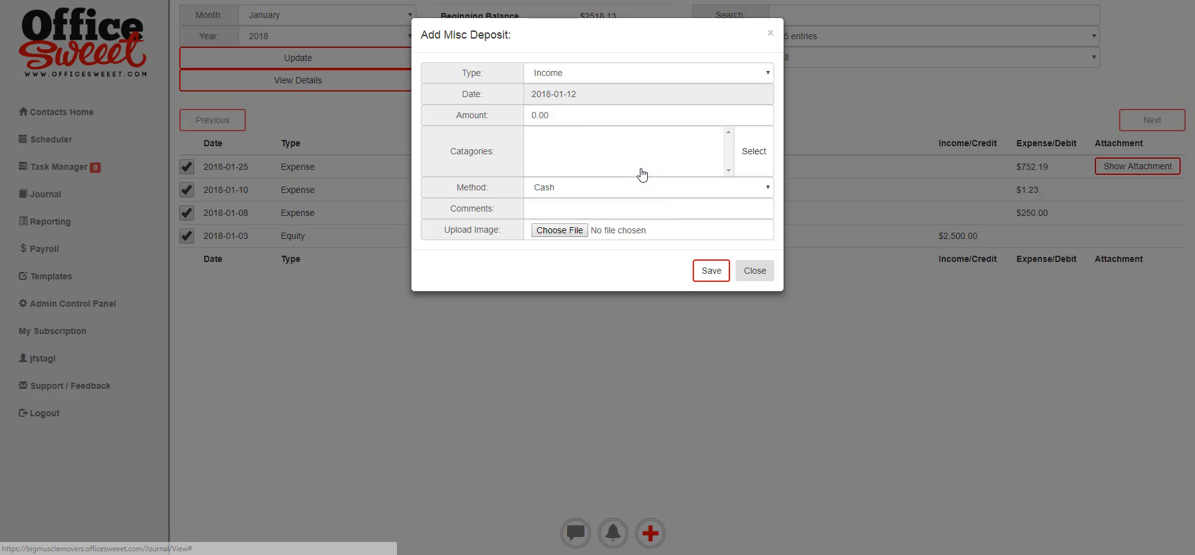
pyautogui.click(483, 112)
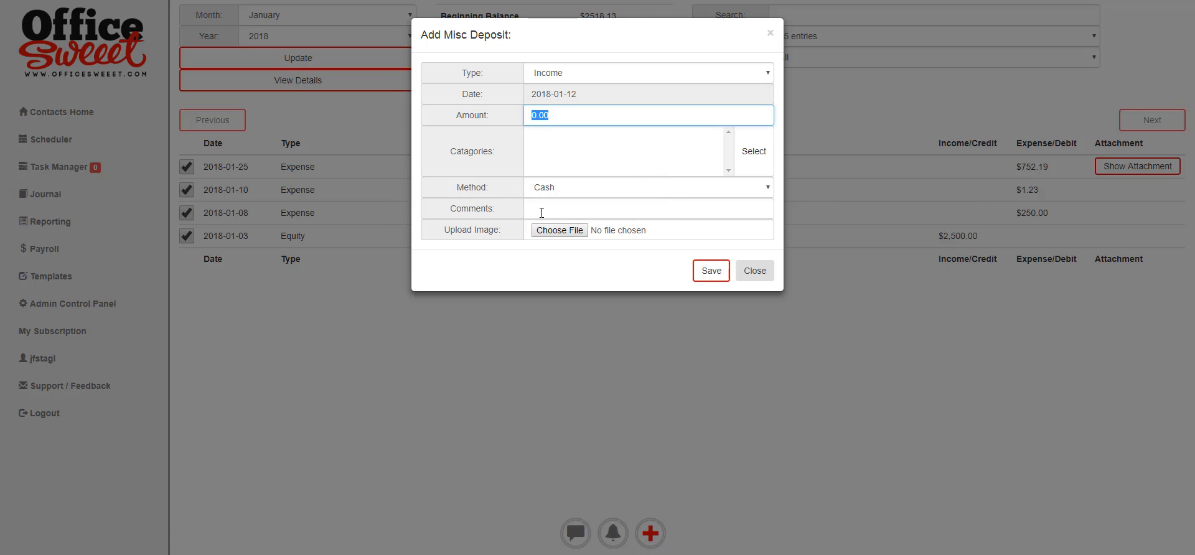
pyautogui.write('1000.00')
# Assign the deposit to Sales Income, add the customer's name as comment, and save.
pyautogui.click(748, 159)
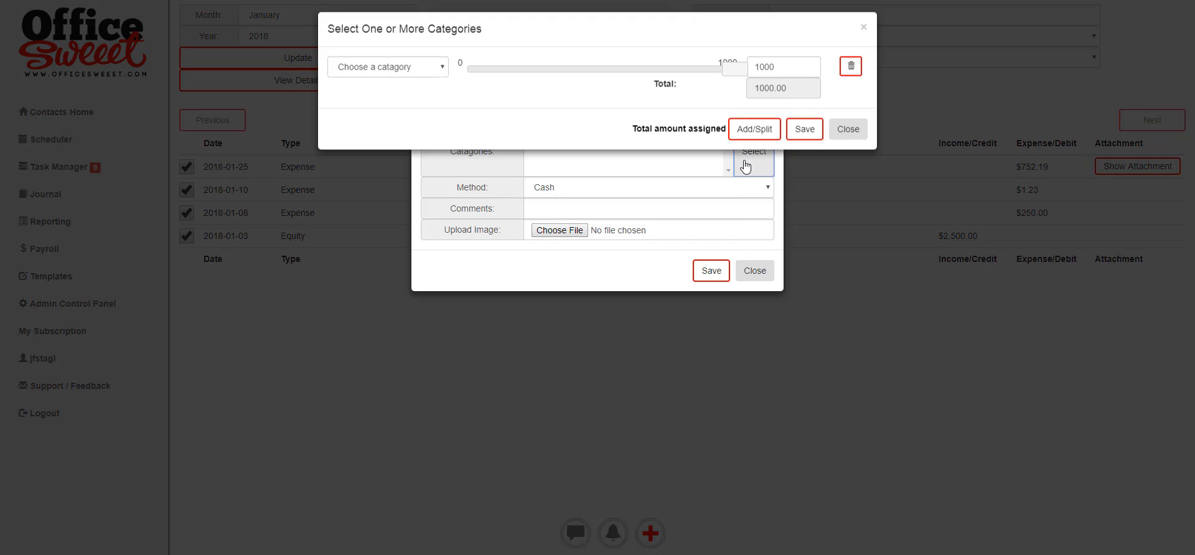
pyautogui.click(440, 76)
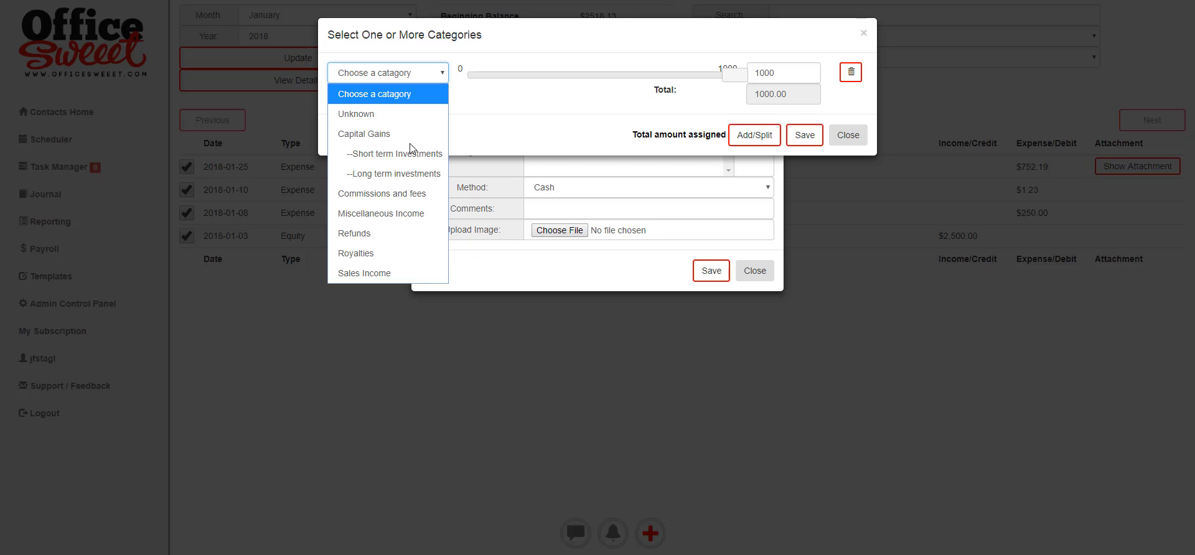
pyautogui.click(389, 272)
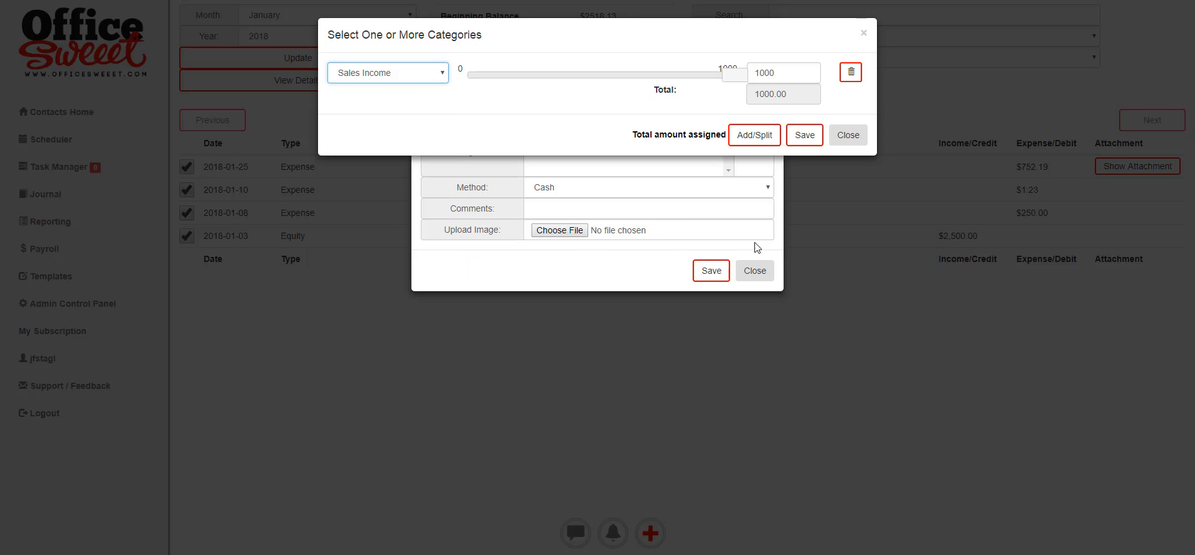
pyautogui.click(804, 137)
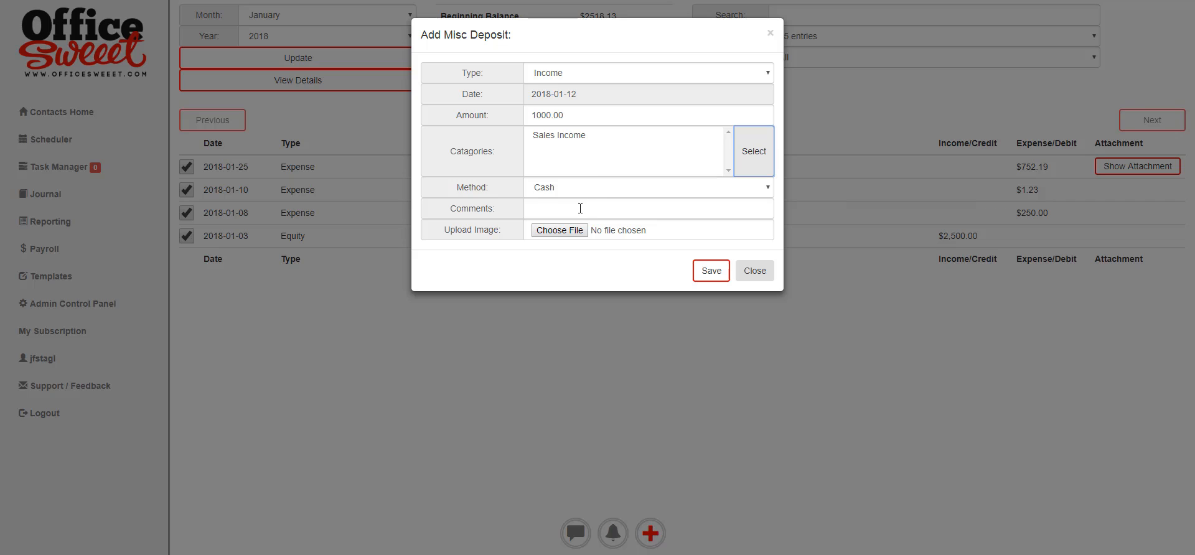
pyautogui.click(608, 207)
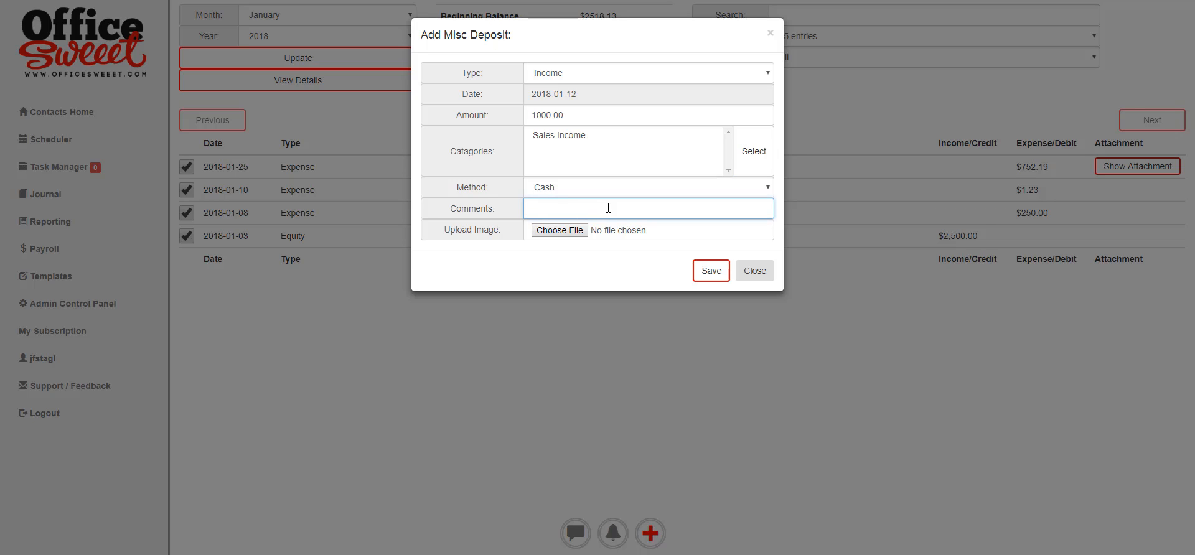
pyautogui.press('Return')
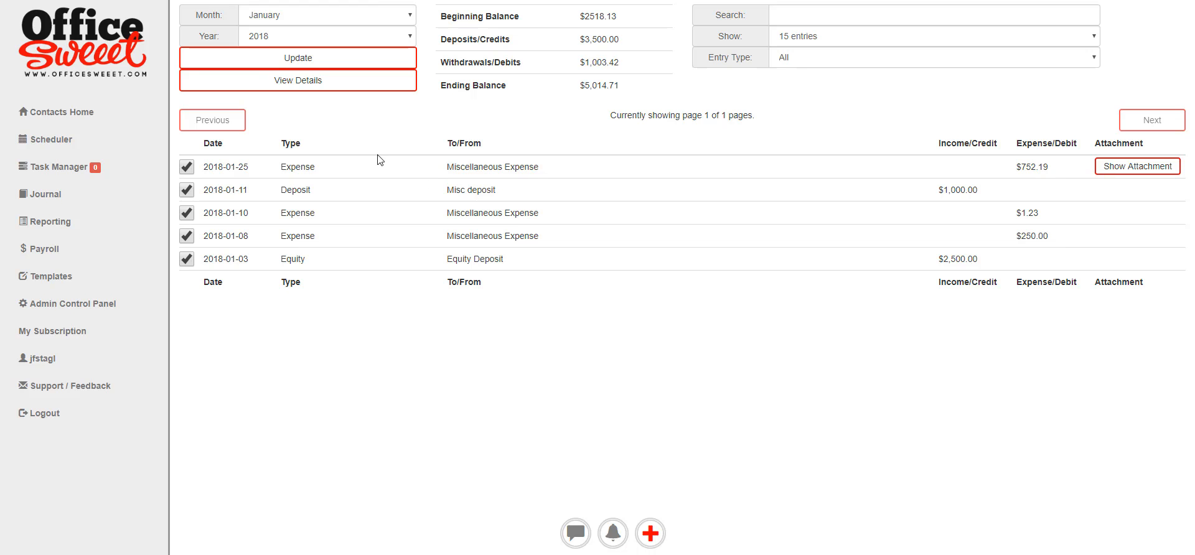
# Begin an Income misc deposit of 12.52 dated 2018-01-17.
pyautogui.click(650, 533)
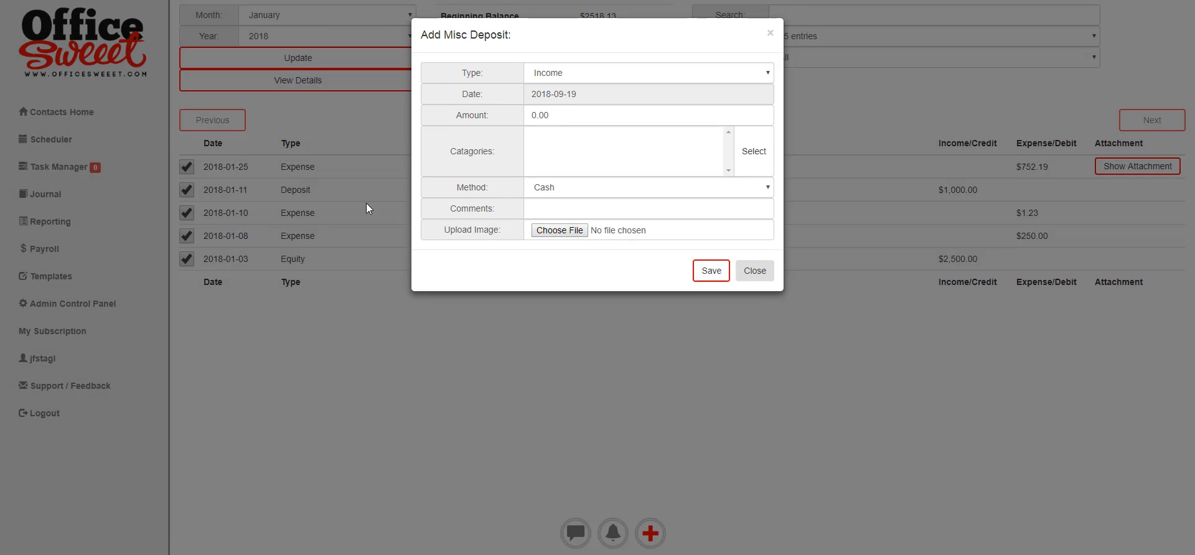
pyautogui.click(596, 72)
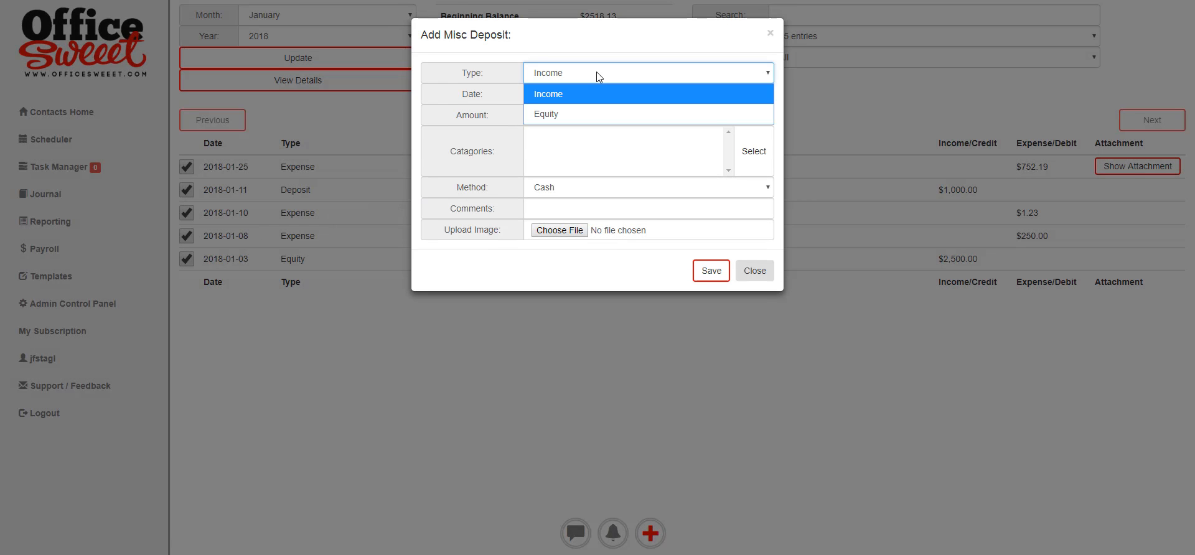
pyautogui.click(596, 72)
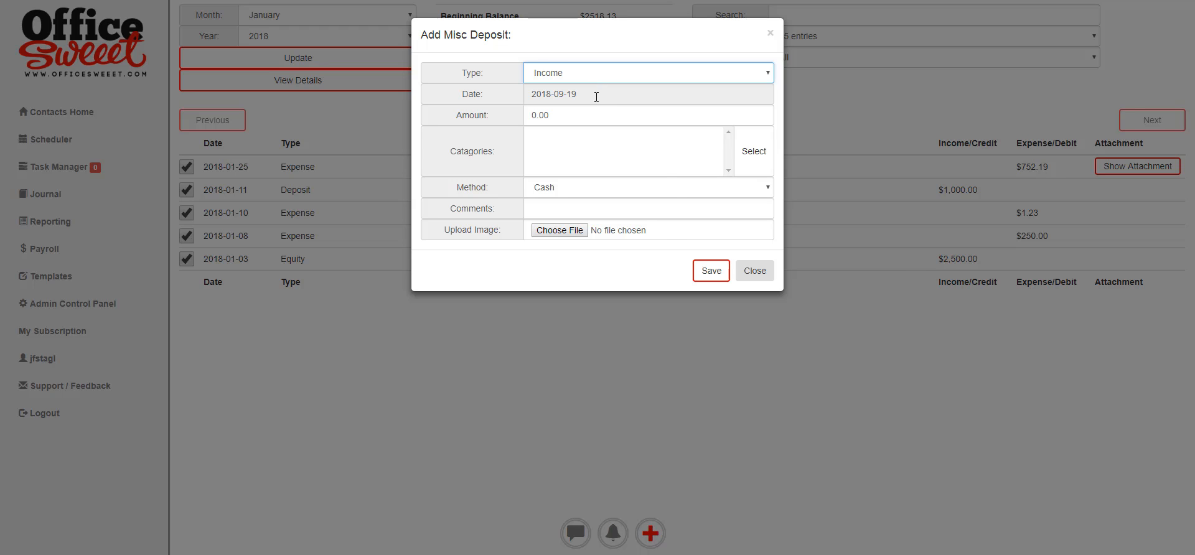
pyautogui.click(596, 95)
pyautogui.click(534, 117)
pyautogui.click(534, 117)
pyautogui.click(534, 117)
pyautogui.click(534, 116)
pyautogui.click(534, 116)
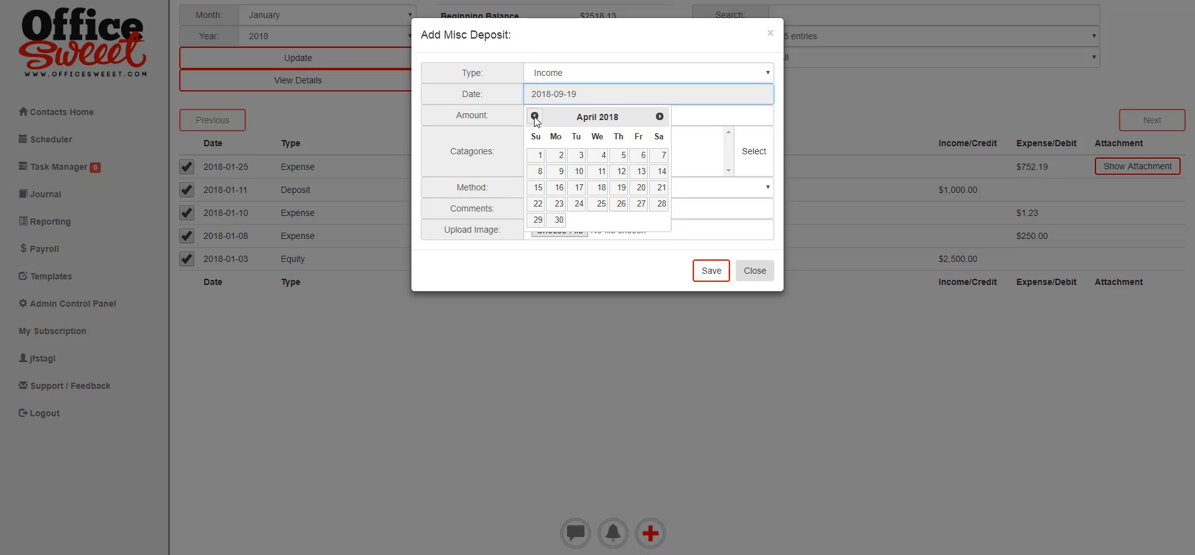
pyautogui.click(534, 116)
pyautogui.click(534, 116)
pyautogui.click(534, 116)
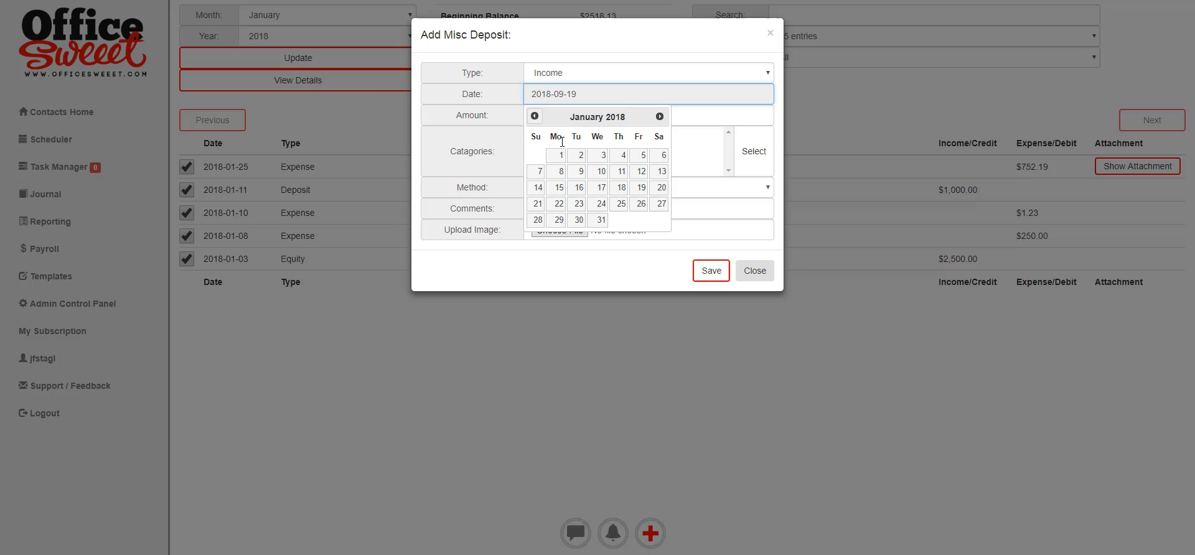
pyautogui.click(601, 189)
pyautogui.click(516, 116)
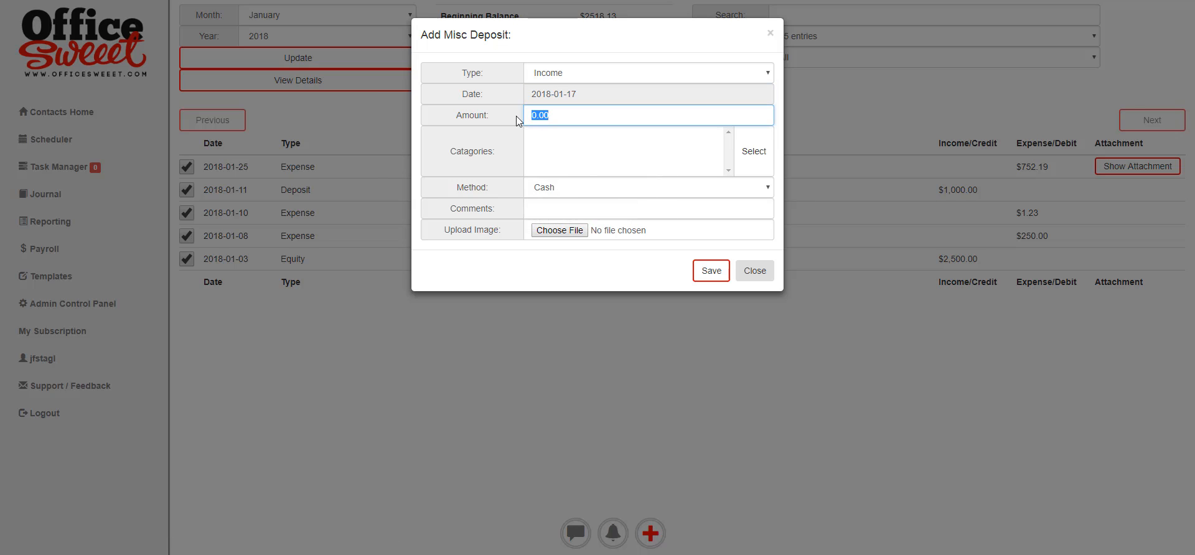
pyautogui.write('12.52')
# Set category Refunds, method ACH/ETF & Wire, and comment 'Returned items to Office Depot'.
pyautogui.click(549, 154)
pyautogui.click(745, 148)
pyautogui.click(439, 76)
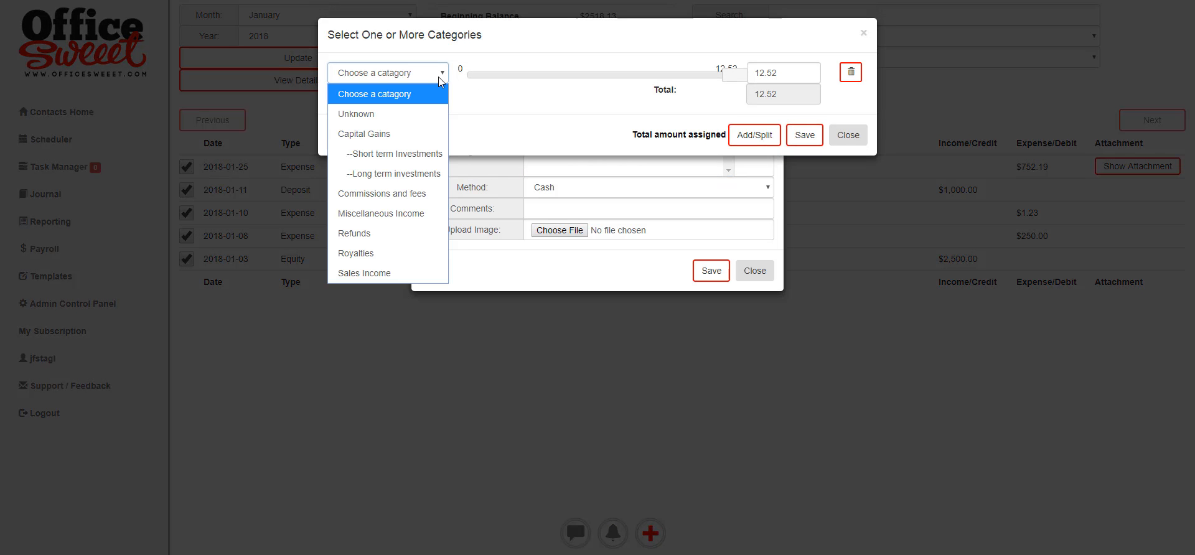
pyautogui.click(353, 233)
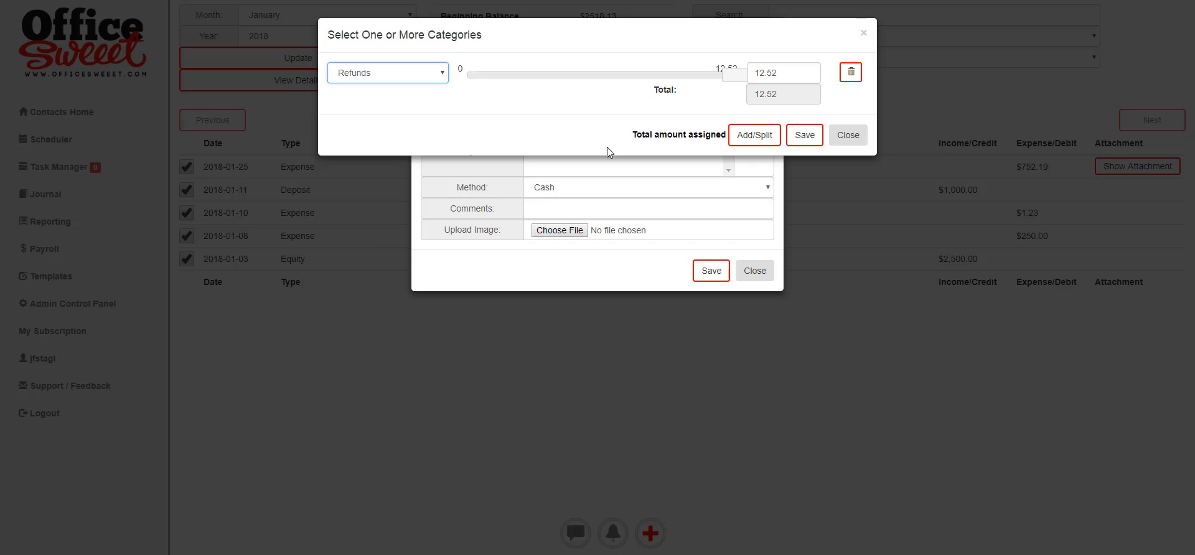
pyautogui.click(805, 135)
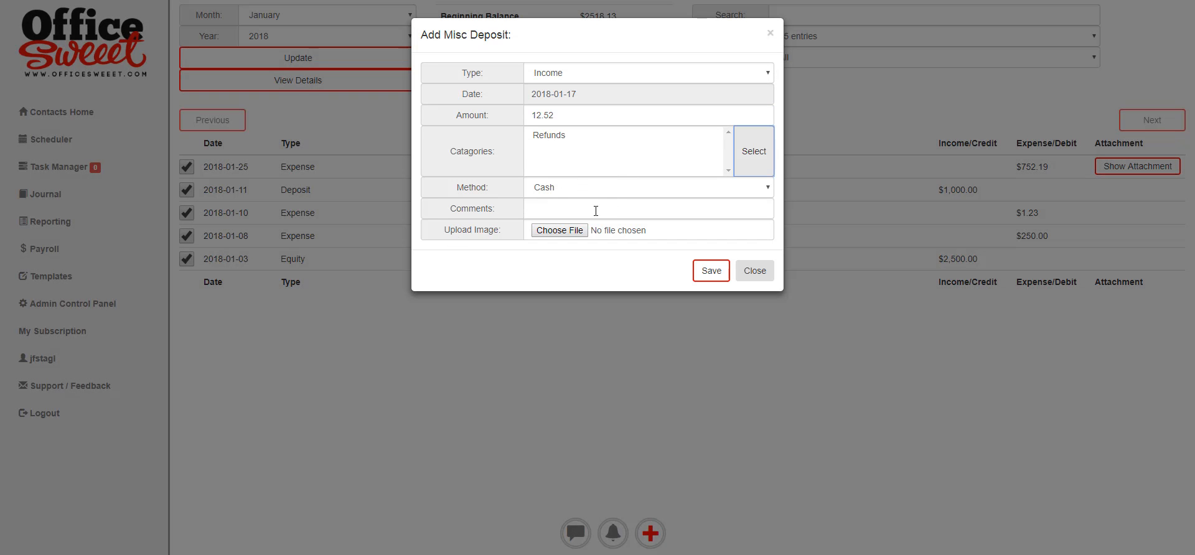
pyautogui.click(766, 187)
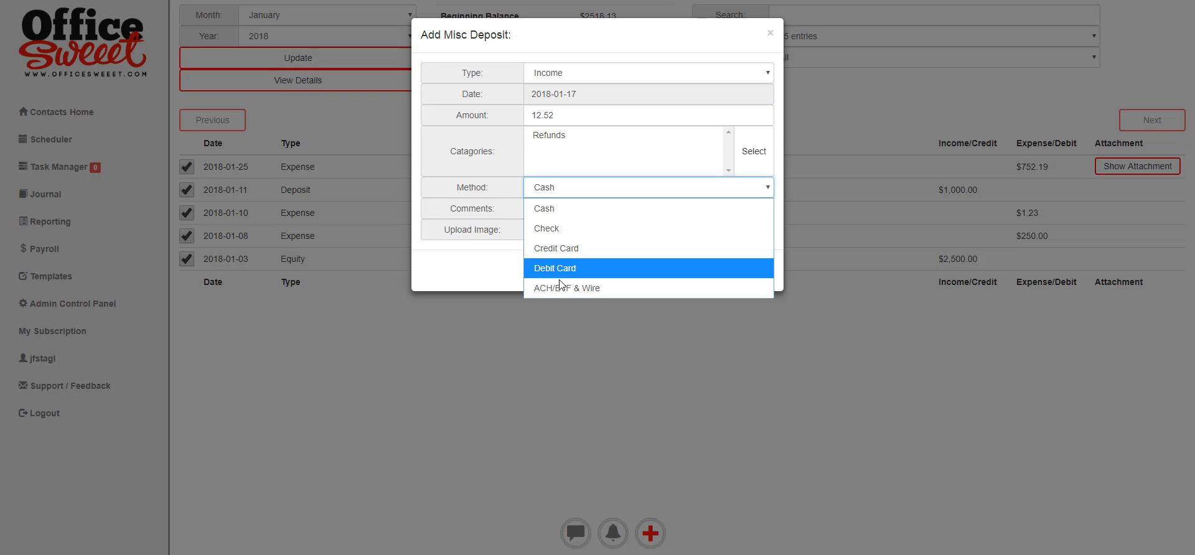
pyautogui.click(577, 289)
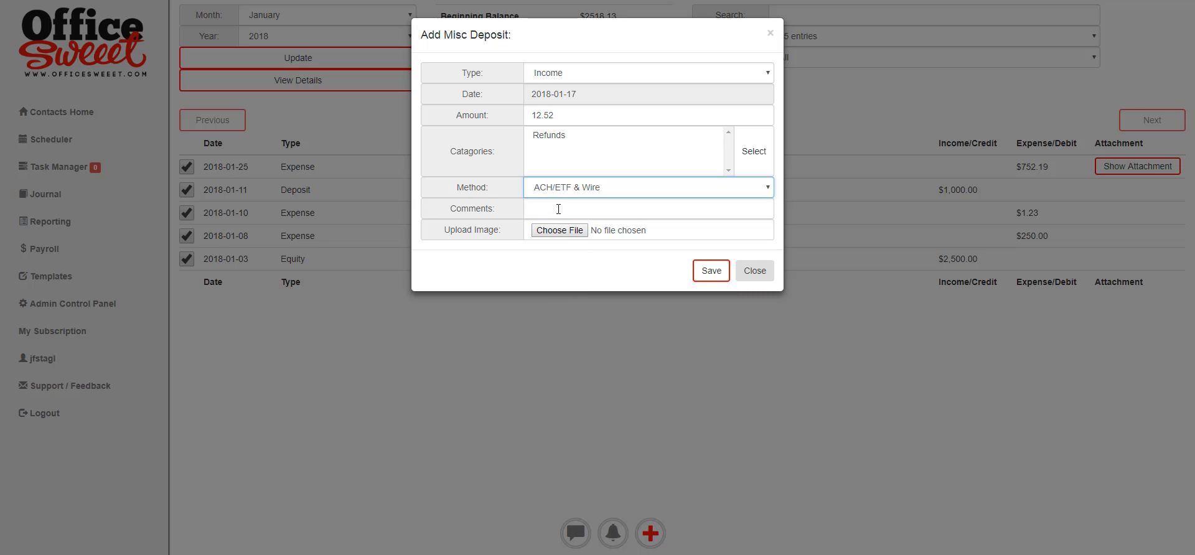
pyautogui.click(612, 211)
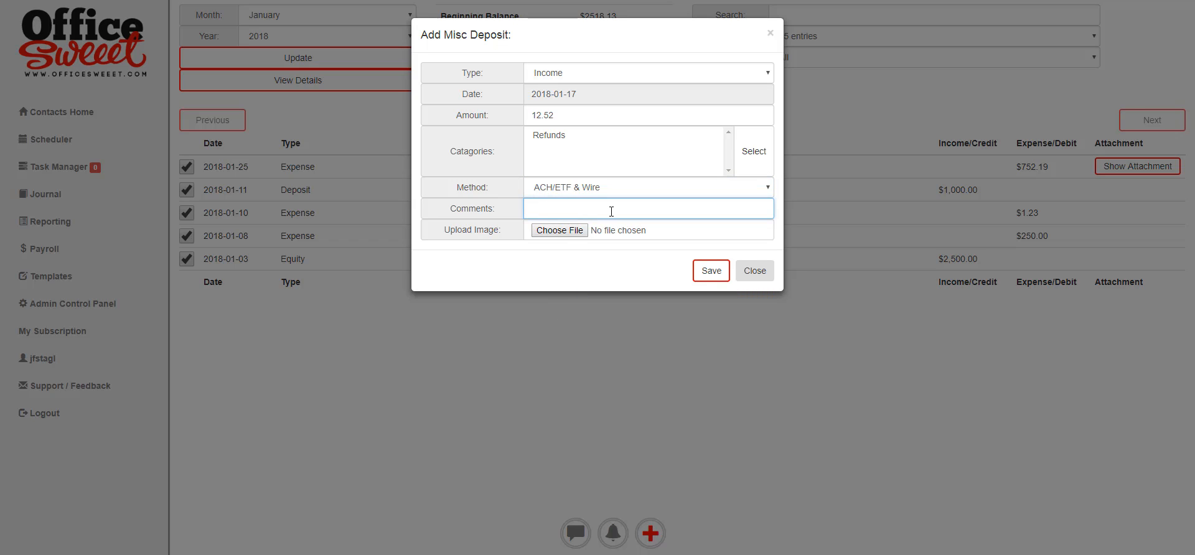
pyautogui.write('Returned items to Office Depot')
# Save the $12.52 refund deposit, bringing deposits to $3,512.52 and balance to $5,027.23.
pyautogui.click(711, 271)
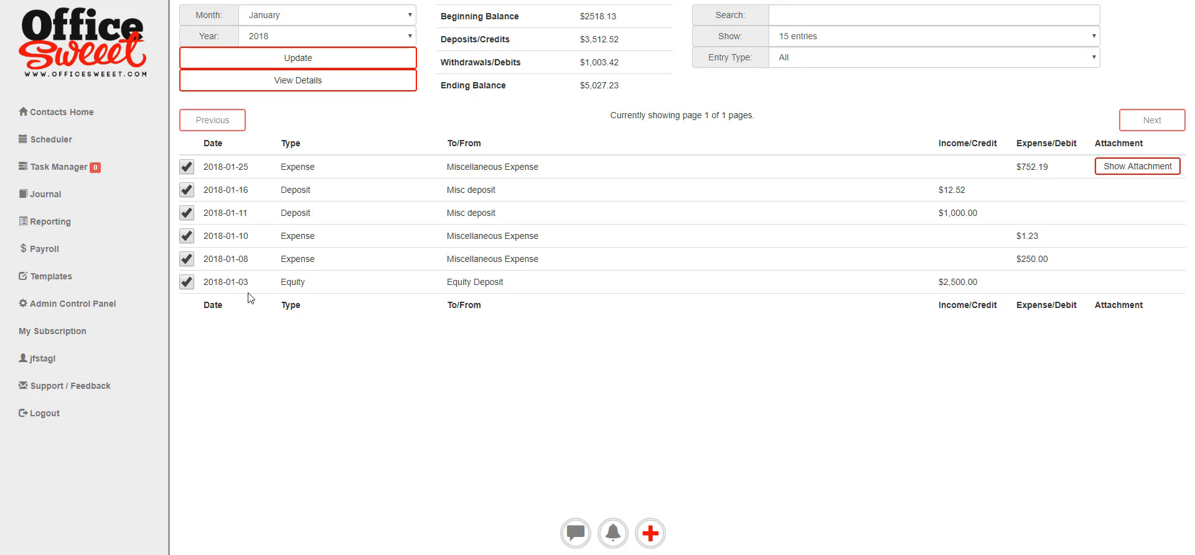
pyautogui.click(654, 536)
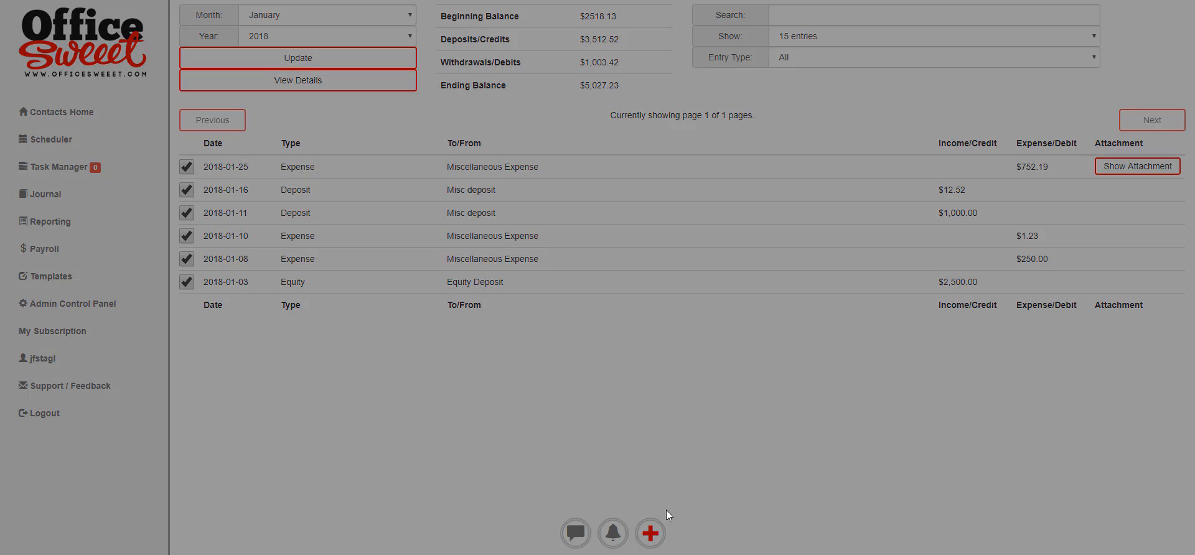
pyautogui.click(850, 61)
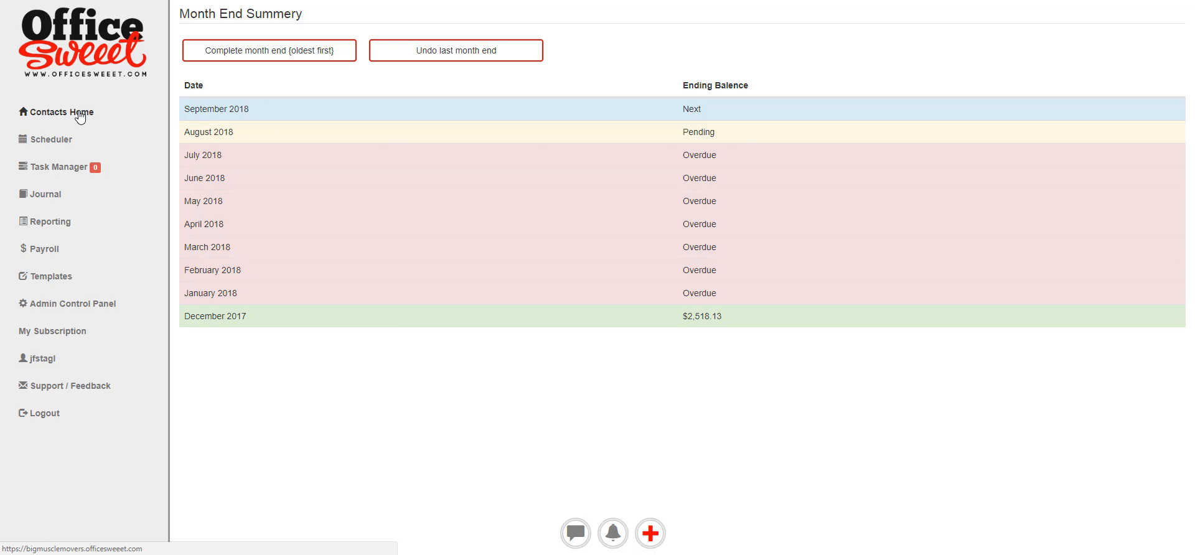
pyautogui.hotkey('alt', 'Left')
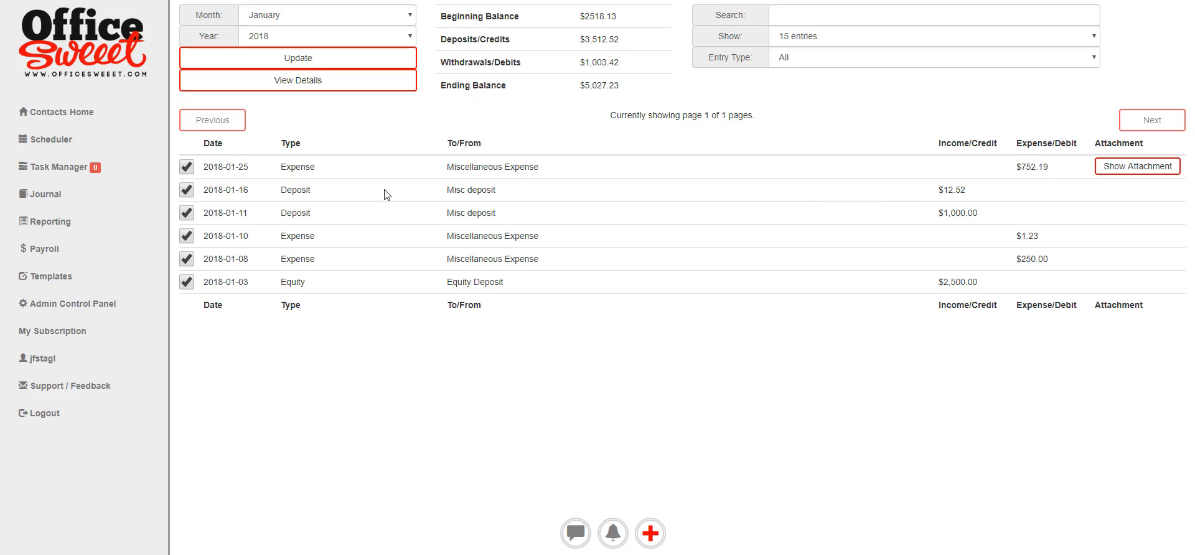
# Toggle the 2018-01-16 $12.52 deposit's cleared checkbox, leave it checked, then go to Admin Control Panel.
pyautogui.click(186, 191)
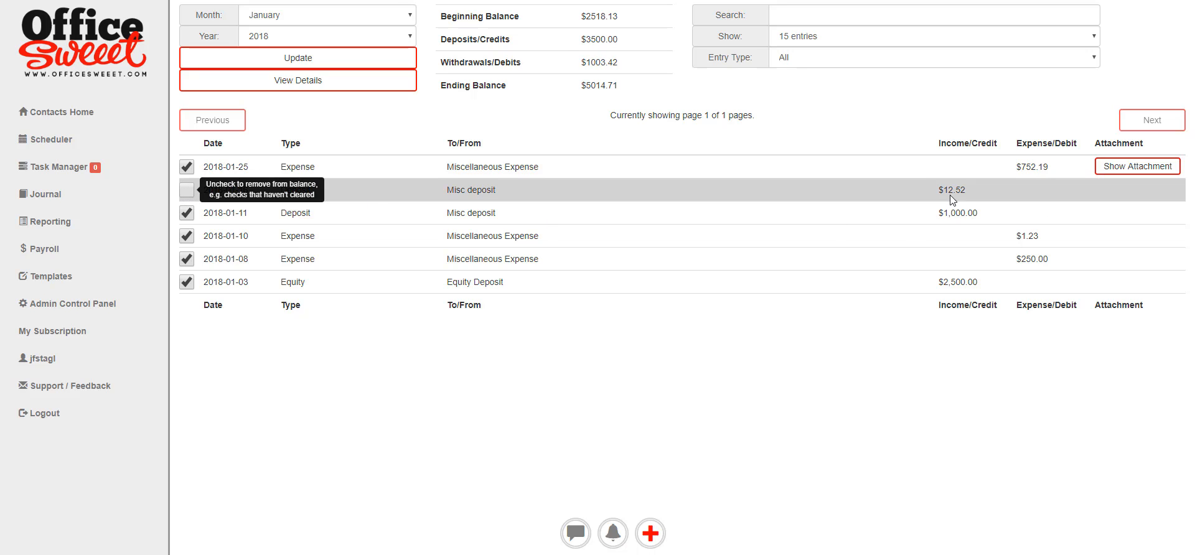
pyautogui.click(187, 191)
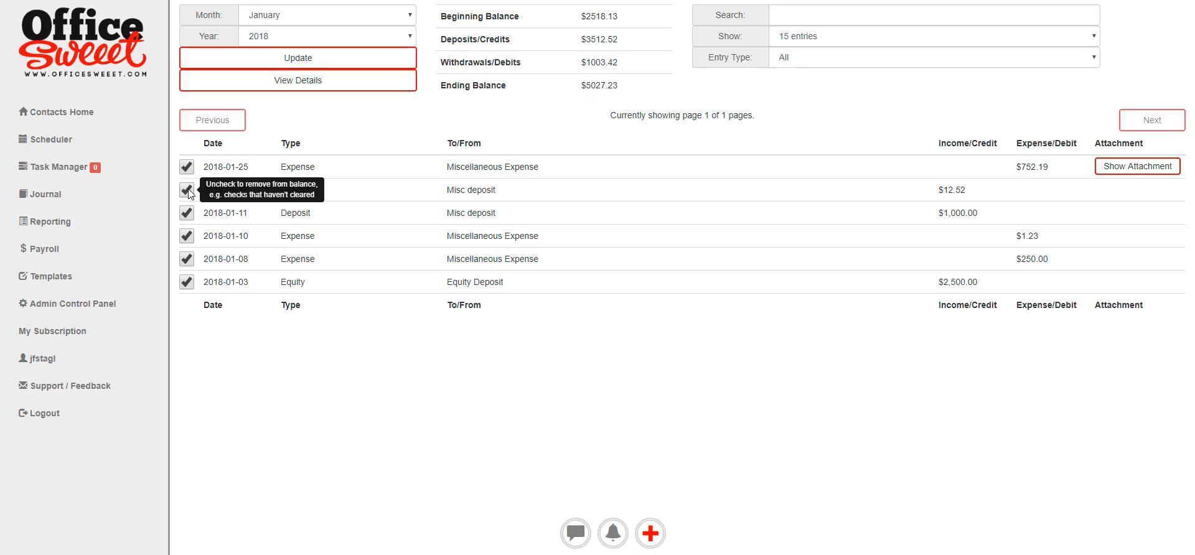
pyautogui.click(187, 191)
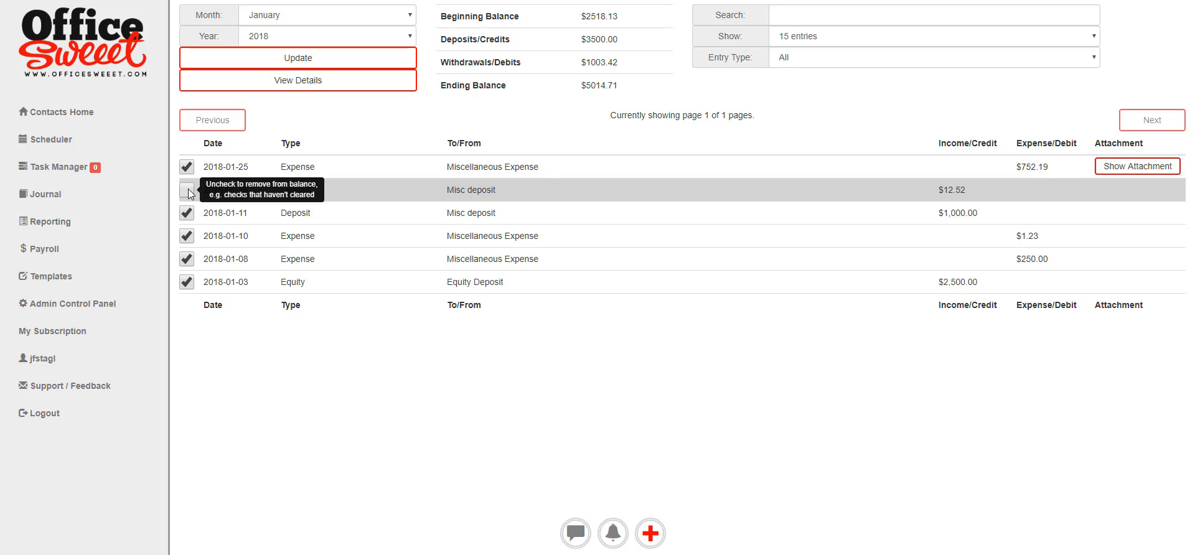
pyautogui.click(188, 188)
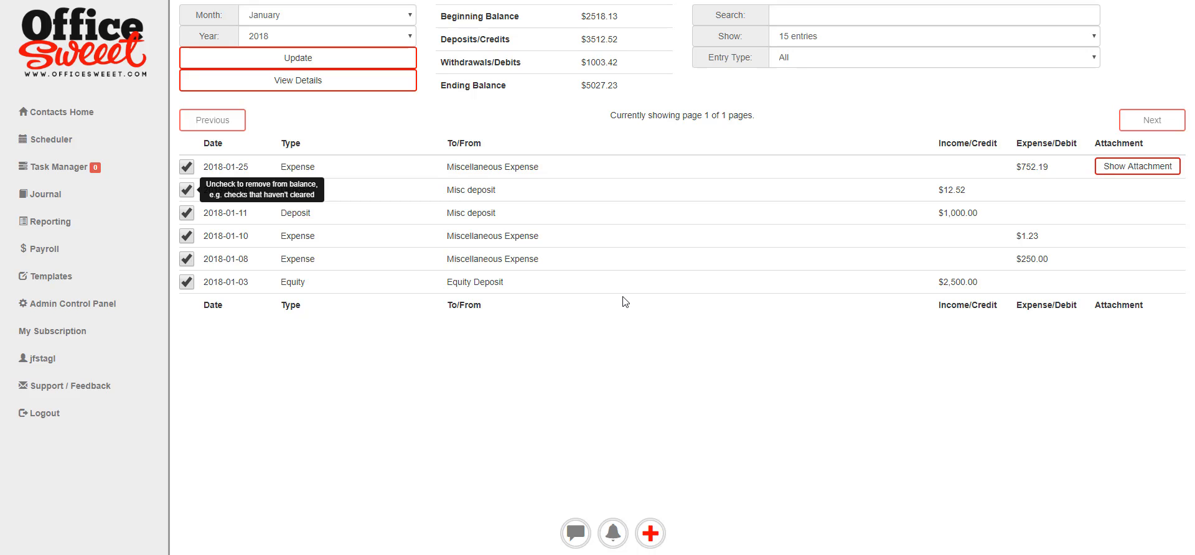
pyautogui.click(72, 304)
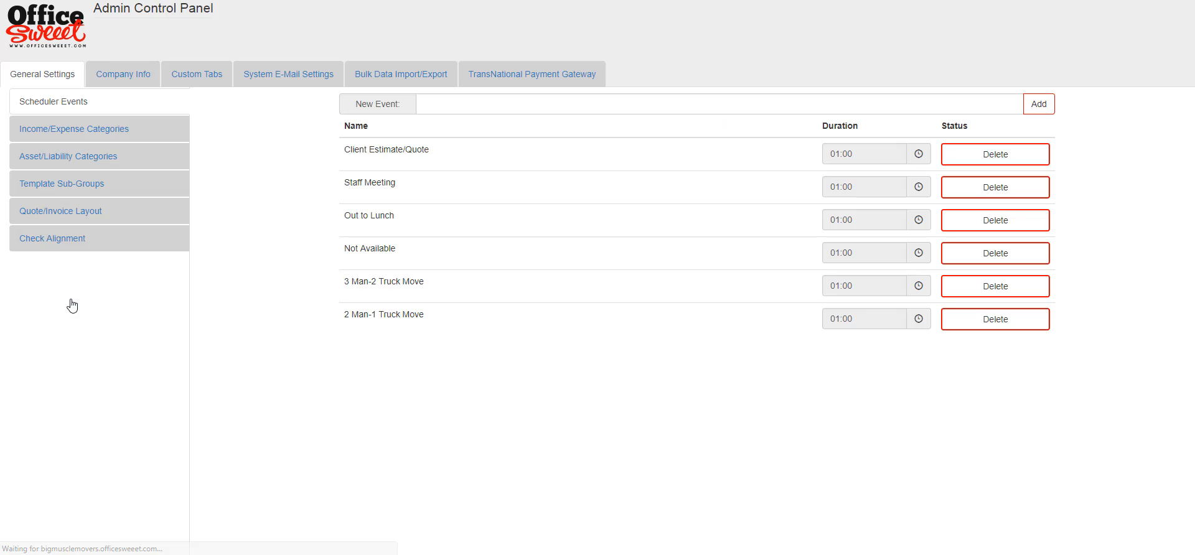
# Page through the Income/Expense categories, toggling Outside services off and back on.
pyautogui.click(127, 134)
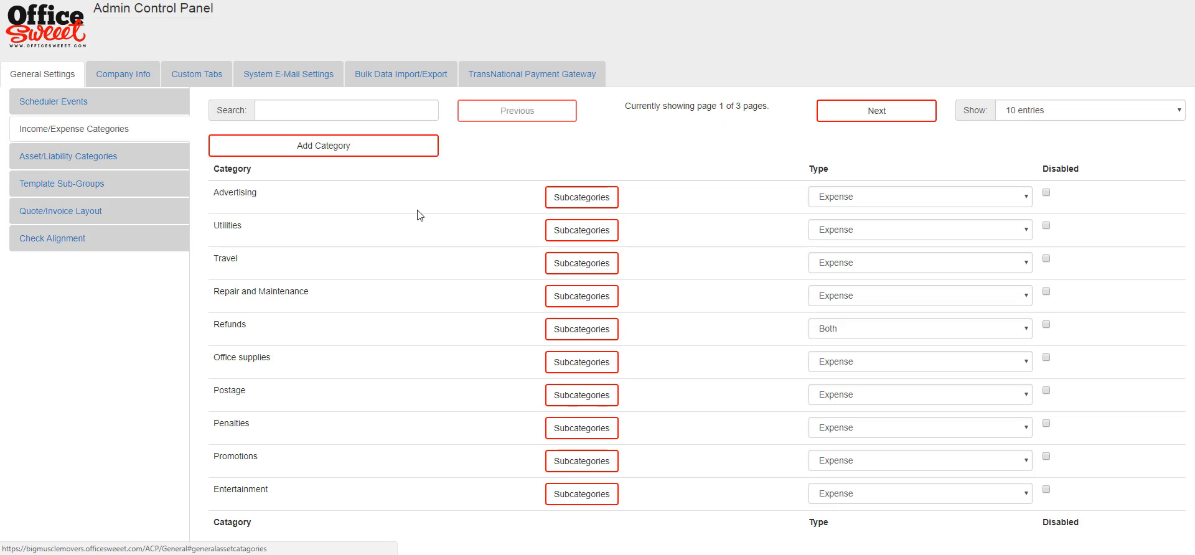
pyautogui.click(894, 110)
pyautogui.click(894, 110)
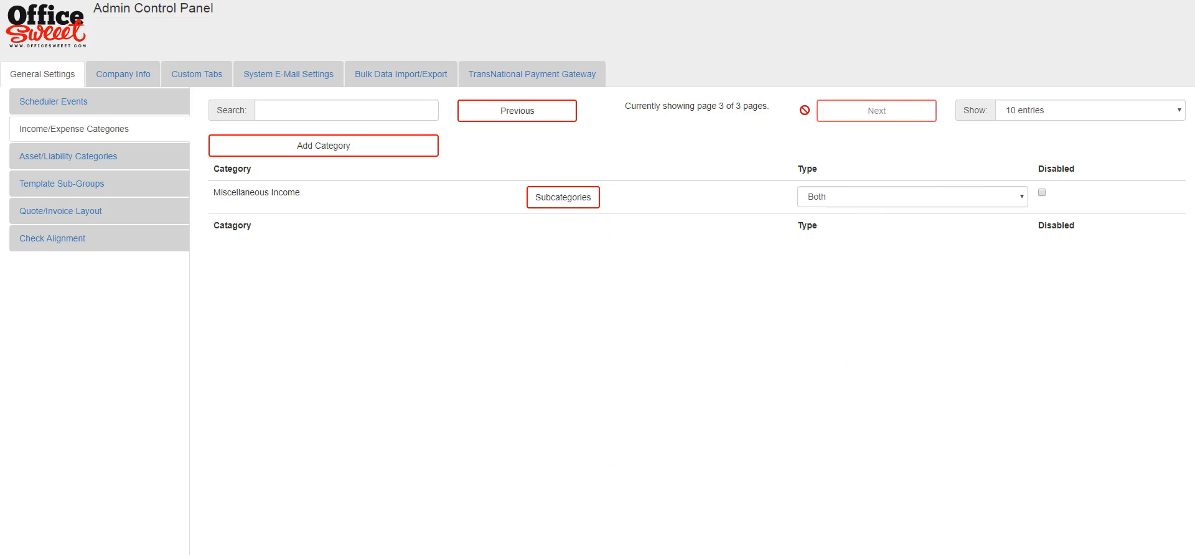
pyautogui.click(546, 116)
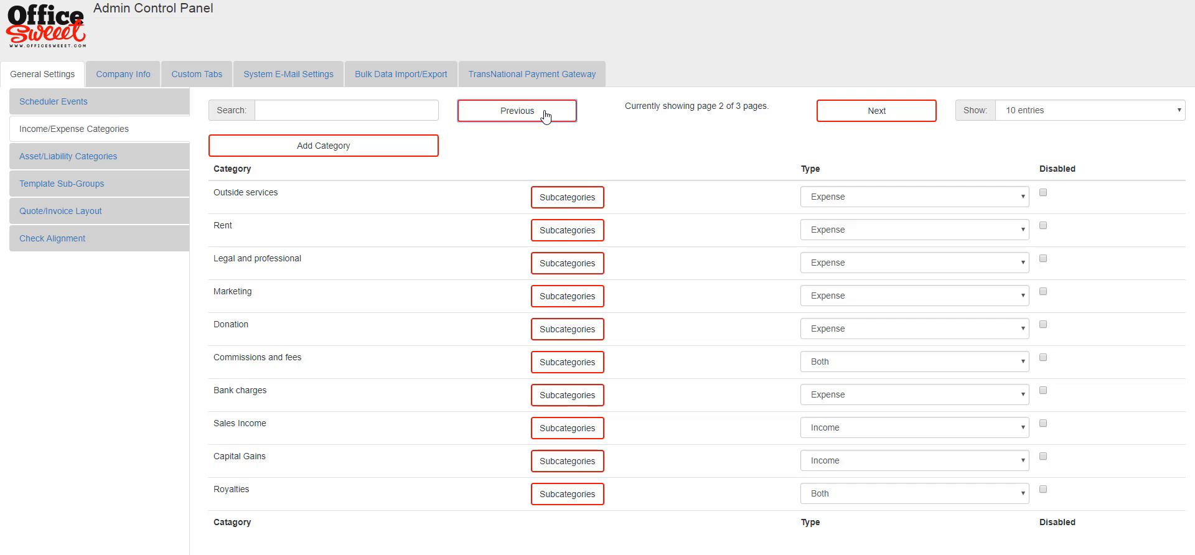
pyautogui.click(1043, 193)
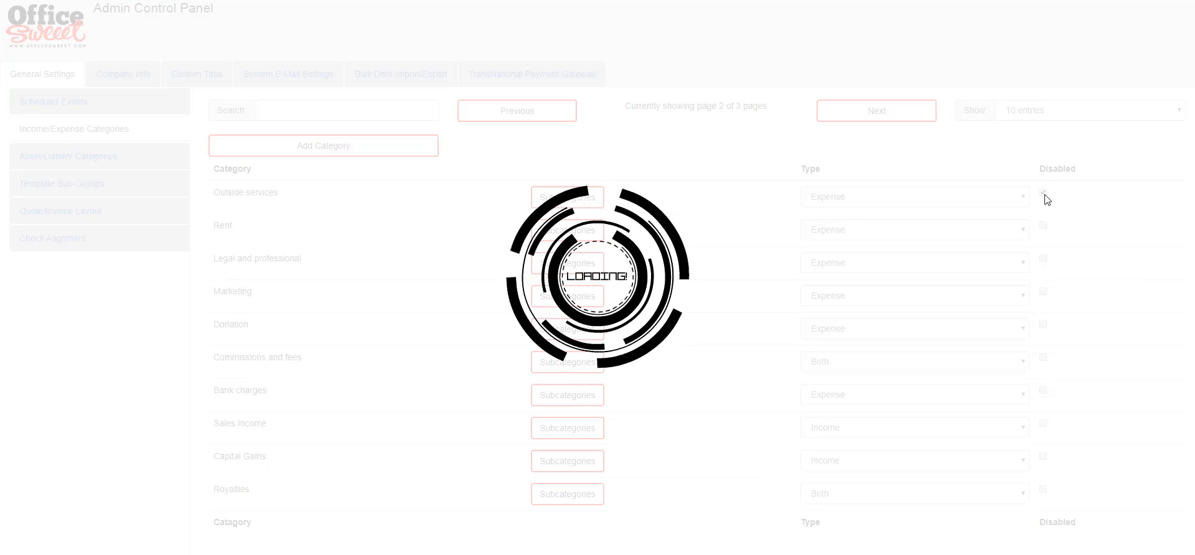
pyautogui.click(1045, 195)
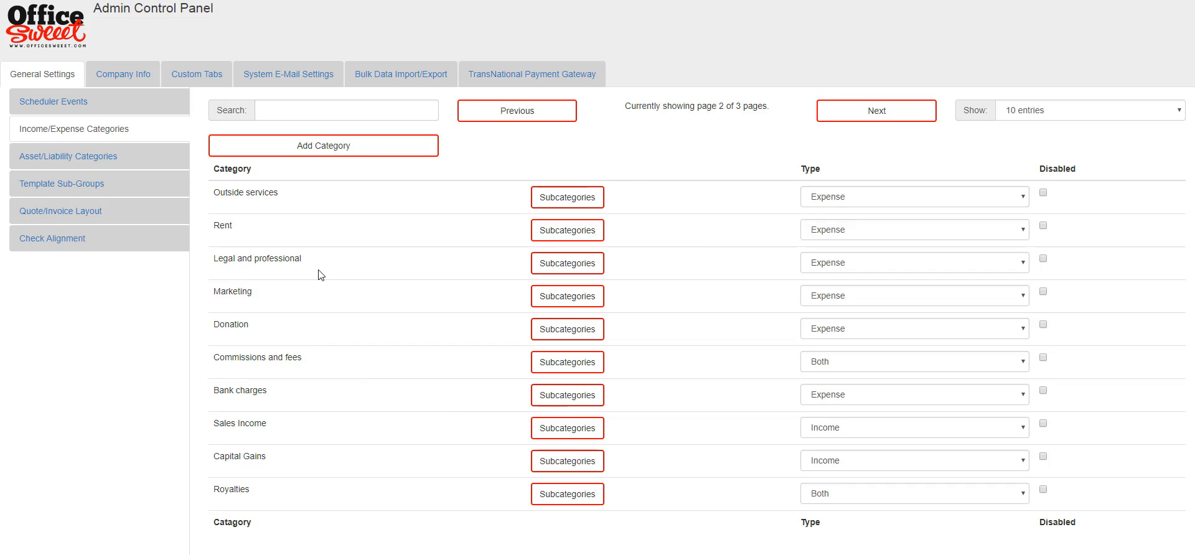
# Check Bank charges subcategories and Donation's Expense type, then show Asset/Liability Categories.
pyautogui.click(577, 395)
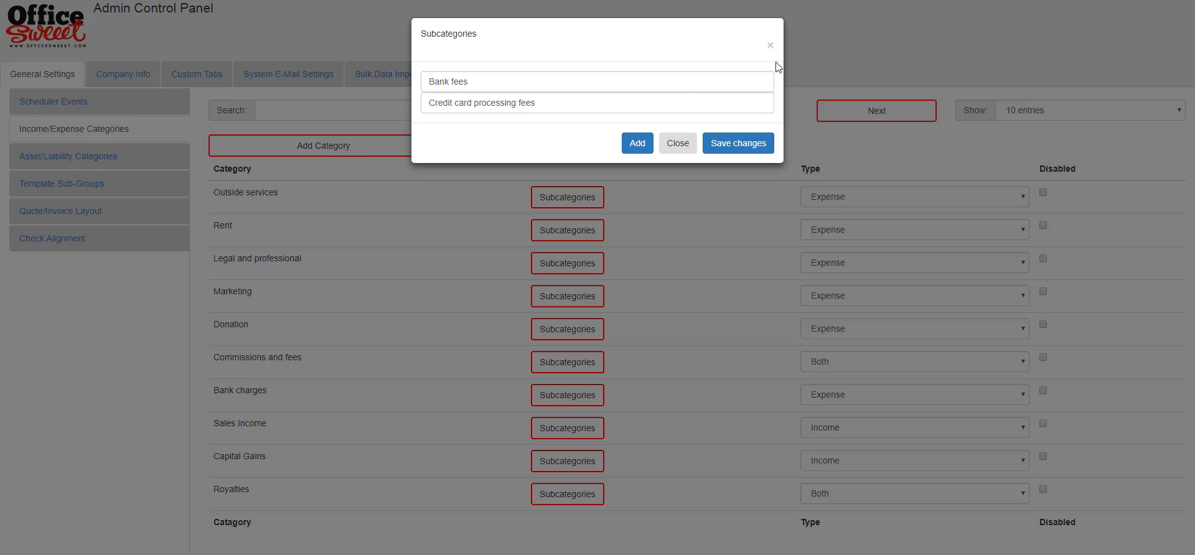
pyautogui.click(769, 45)
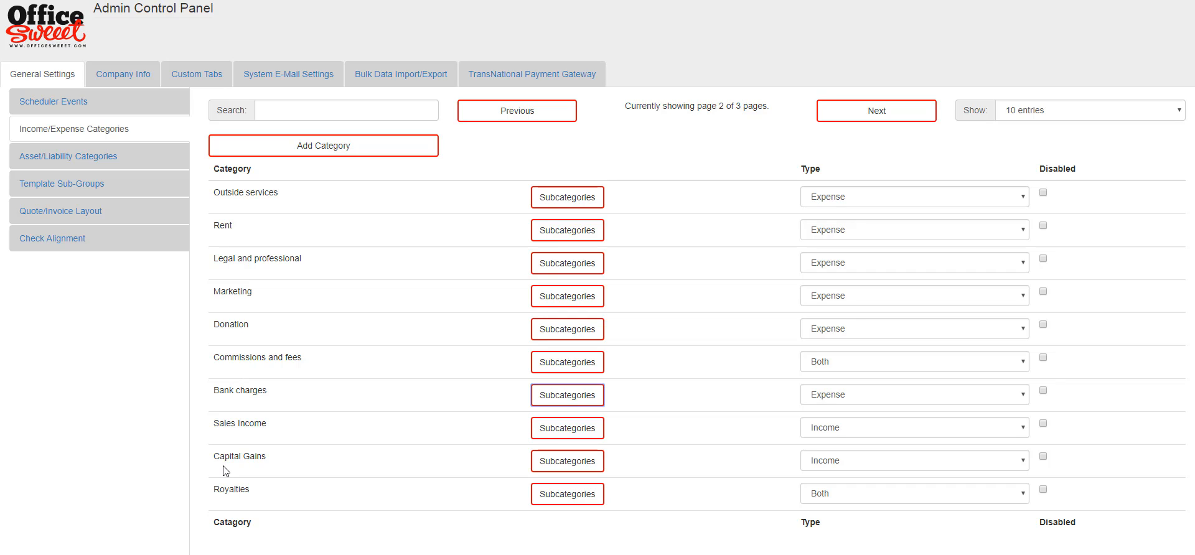
pyautogui.click(867, 328)
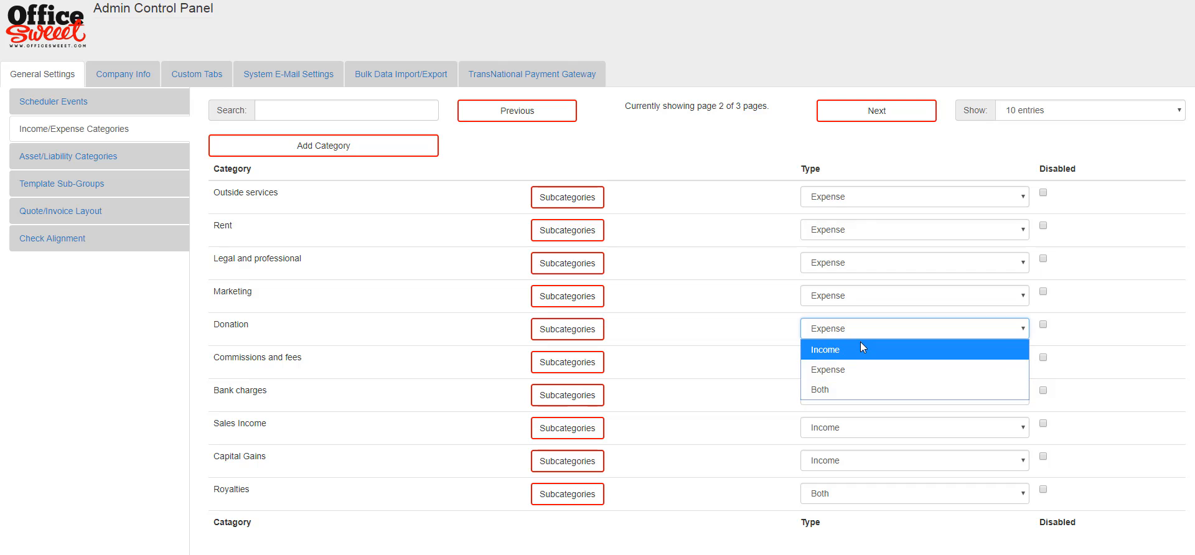
pyautogui.click(771, 318)
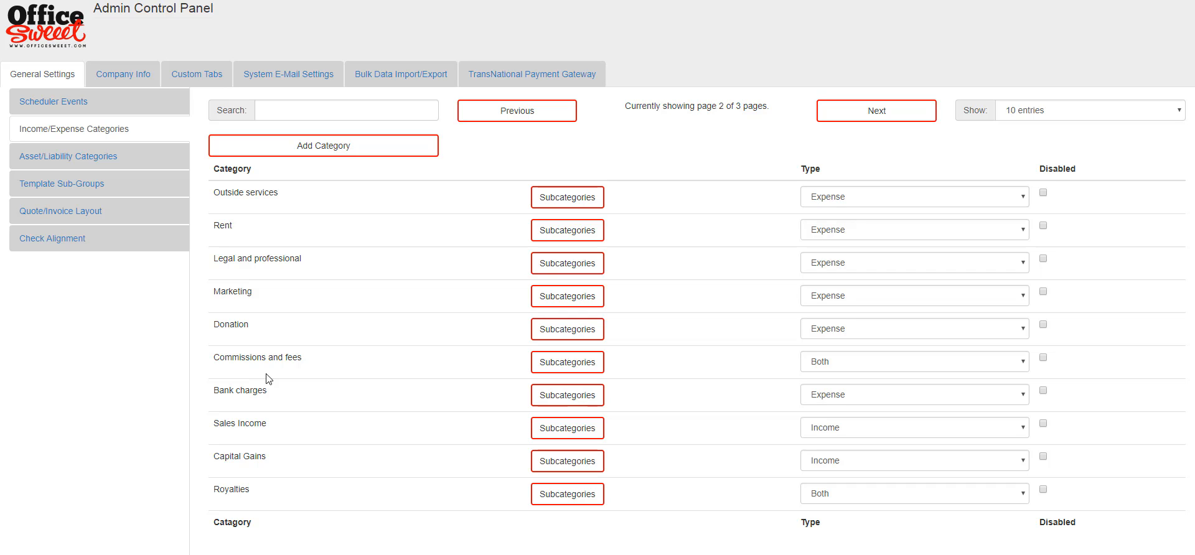
pyautogui.click(71, 158)
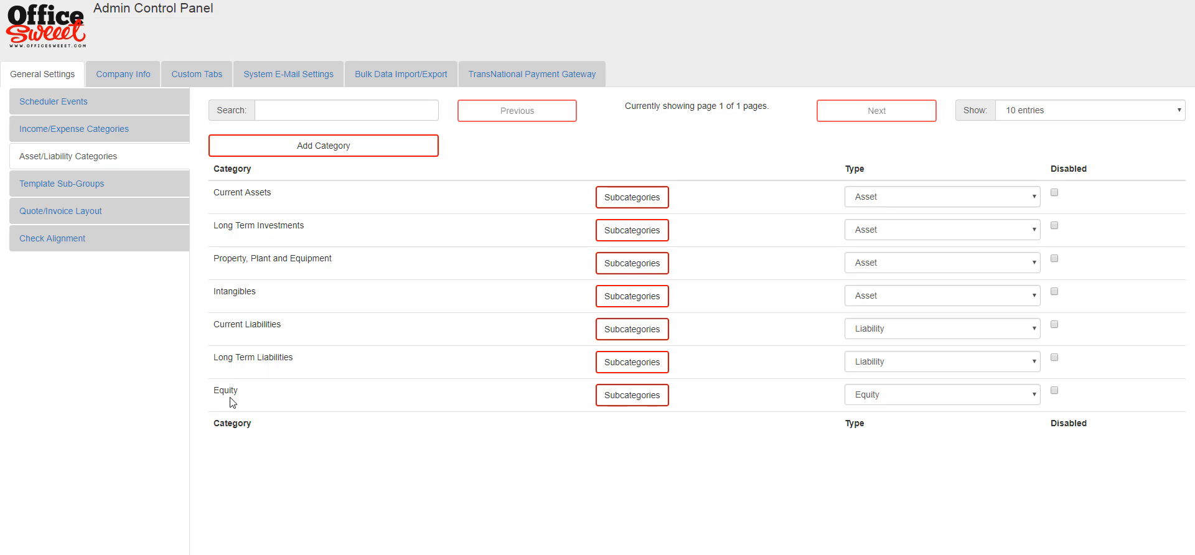
# Confirm Equity's only subcategory is Member_Investment, then leave the admin panel.
pyautogui.click(635, 398)
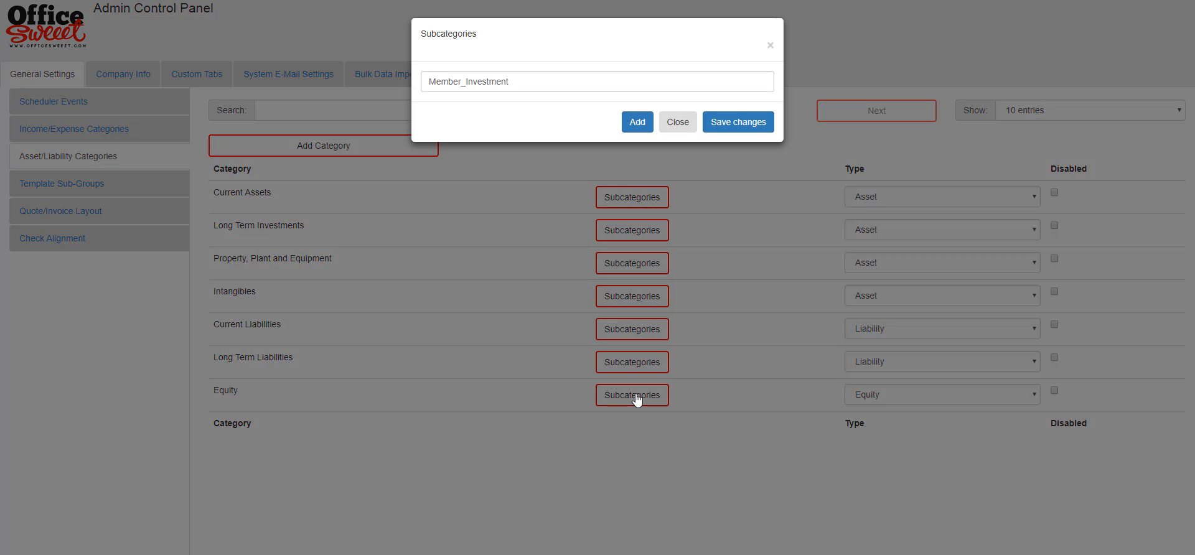
pyautogui.click(676, 122)
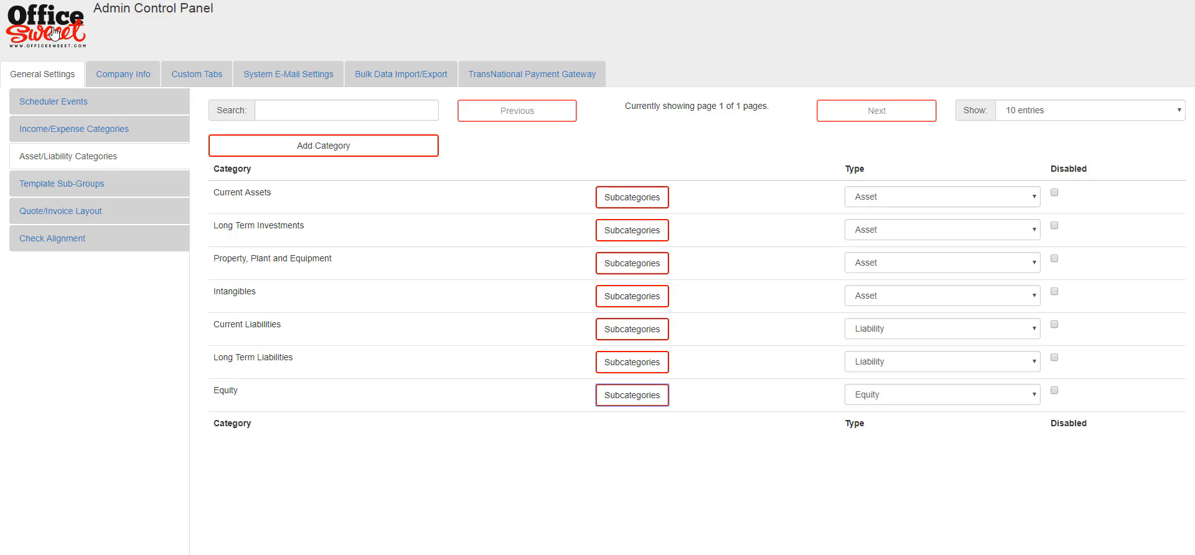
pyautogui.click(138, 189)
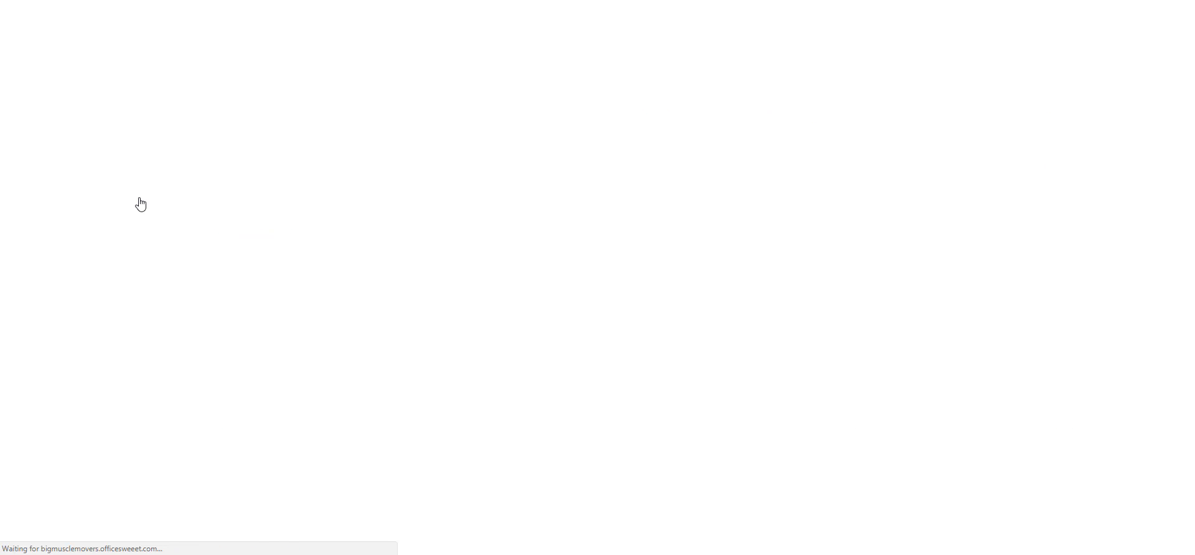
# Generate the Business Financials Balance Sheet showing $2,500.00 Member_Investment, then close it.
pyautogui.click(44, 225)
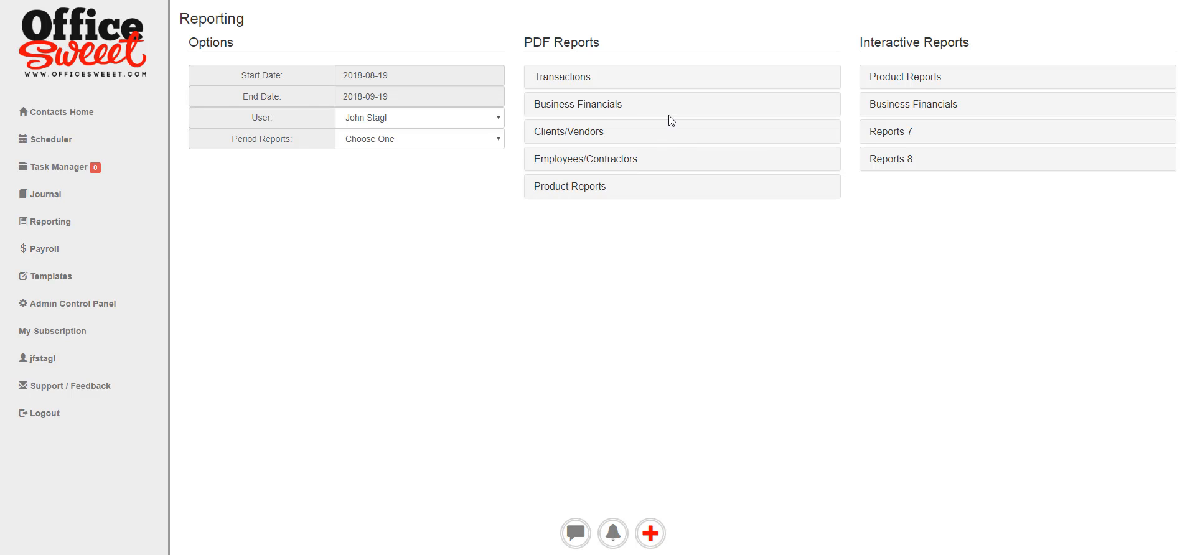
pyautogui.click(615, 107)
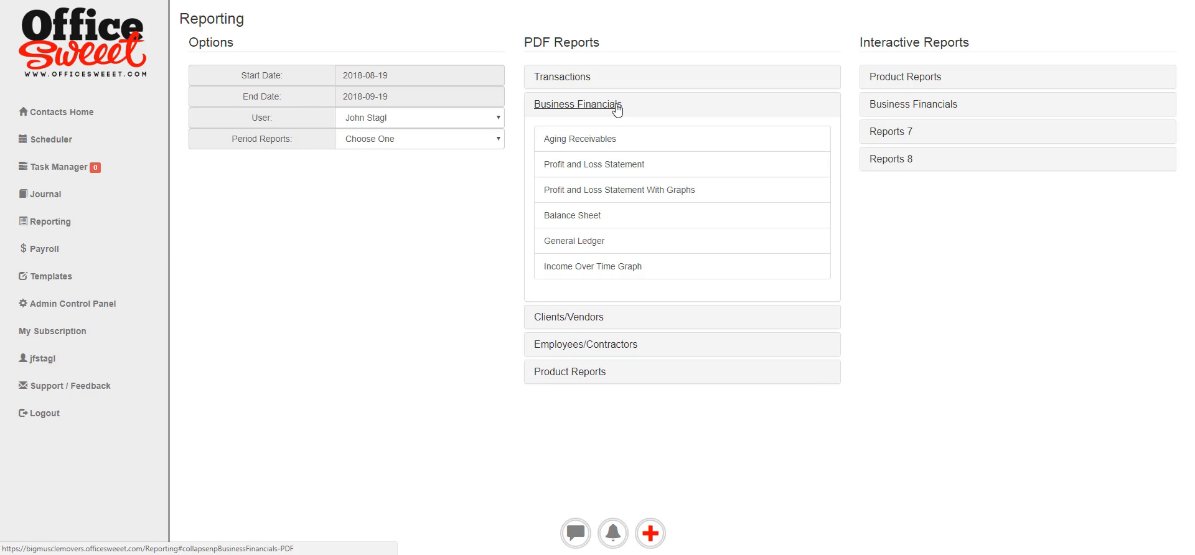
pyautogui.click(578, 218)
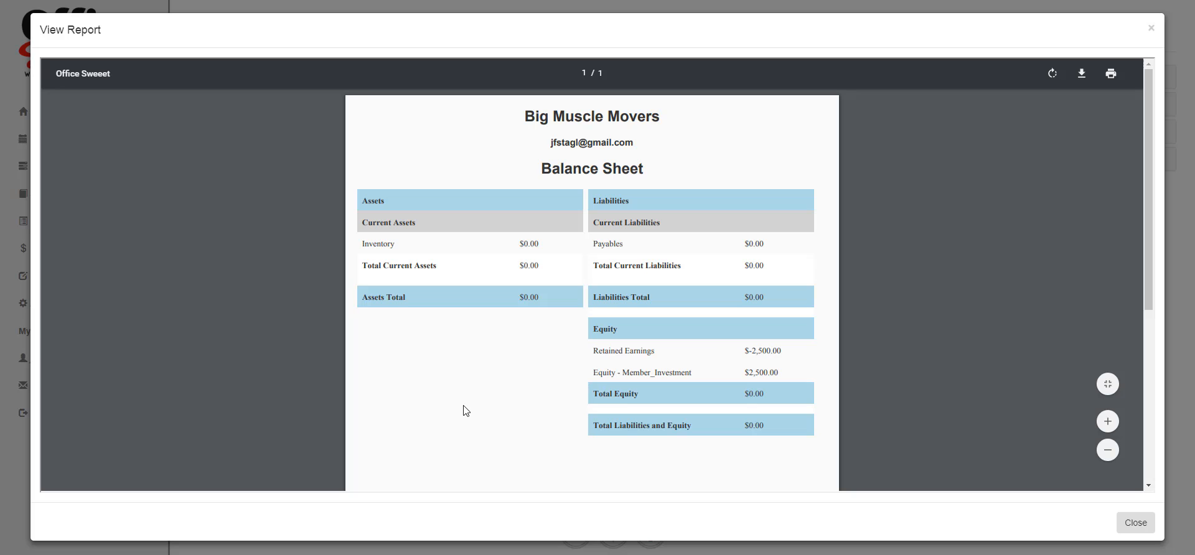
pyautogui.click(1150, 29)
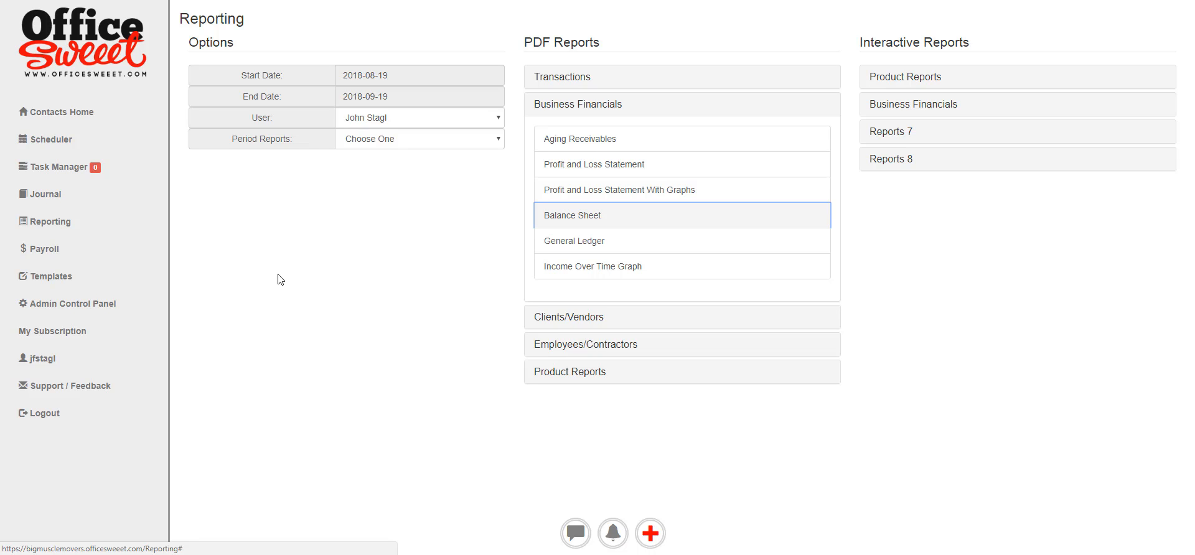
pyautogui.click(40, 387)
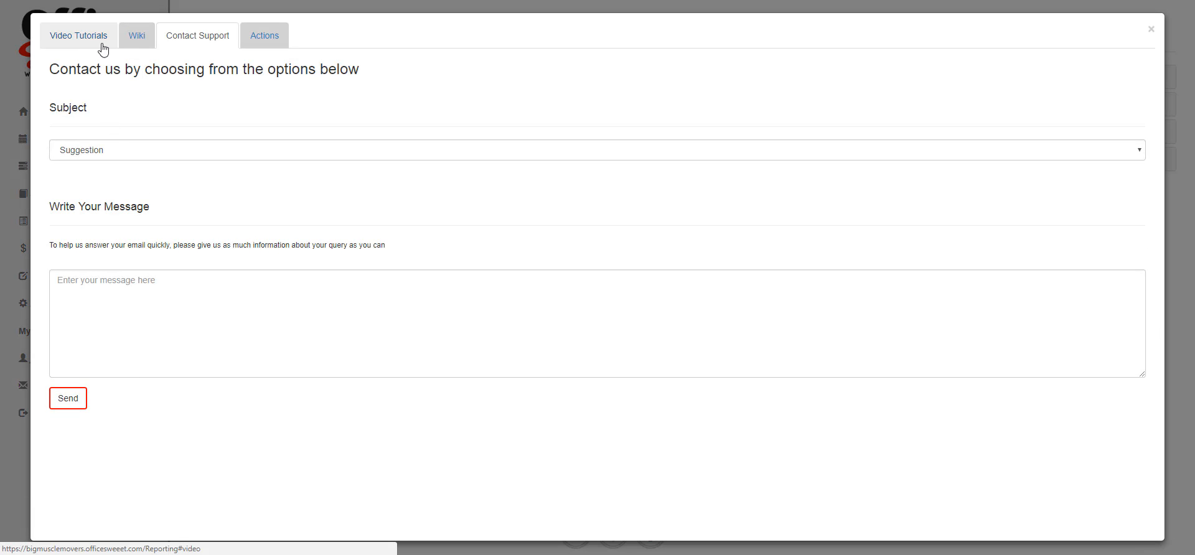
pyautogui.click(136, 37)
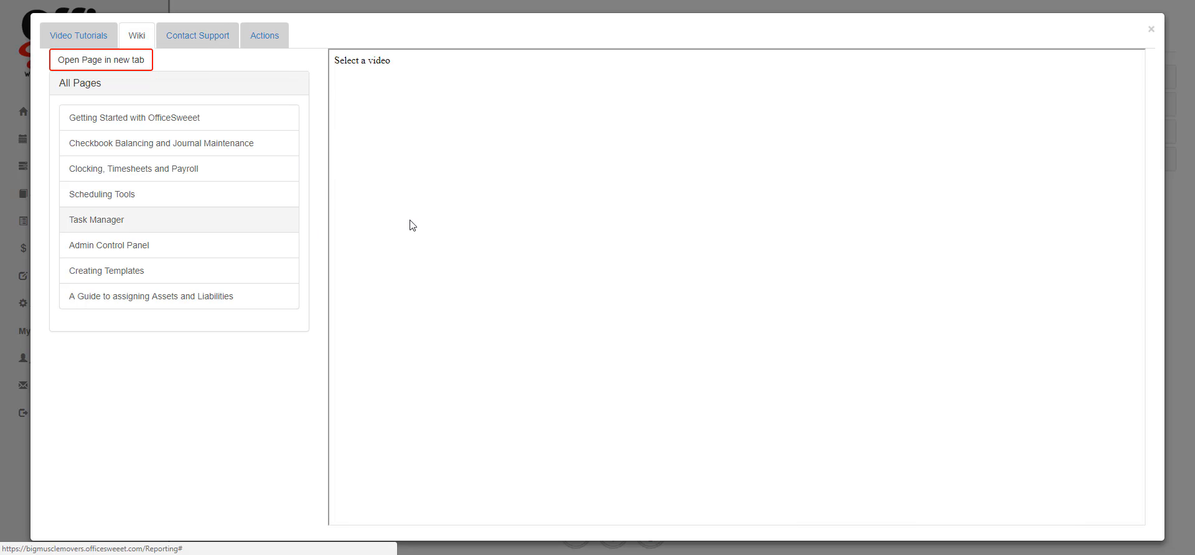
pyautogui.click(168, 182)
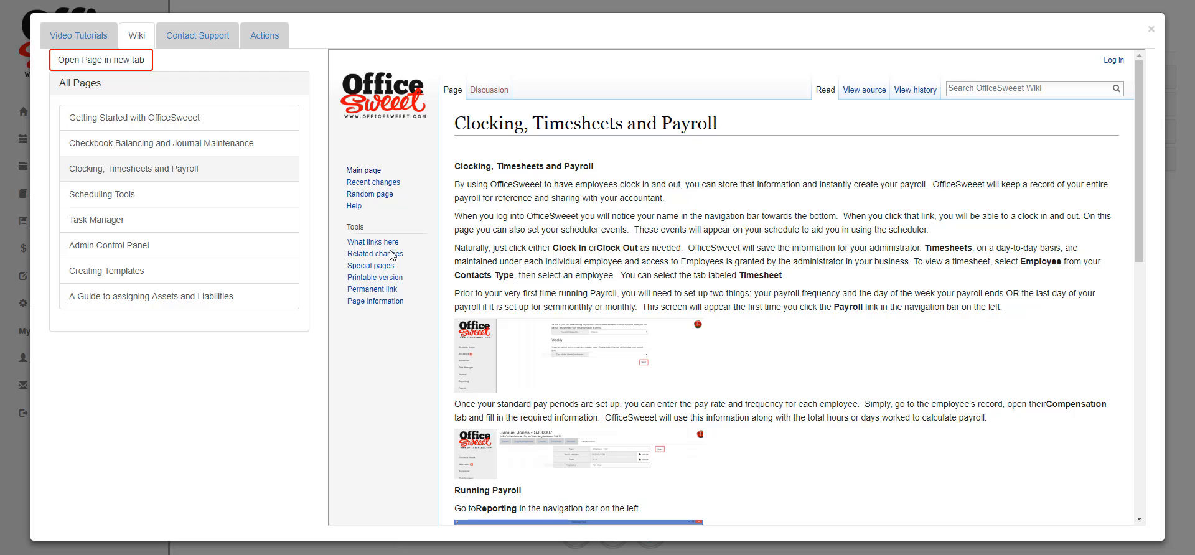
pyautogui.click(251, 39)
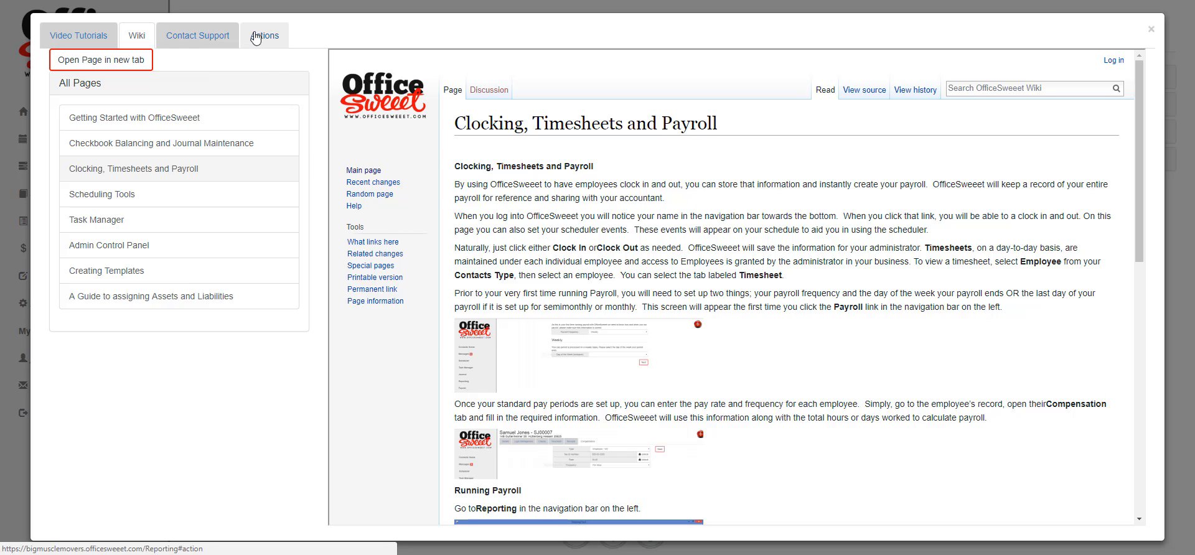
pyautogui.click(200, 37)
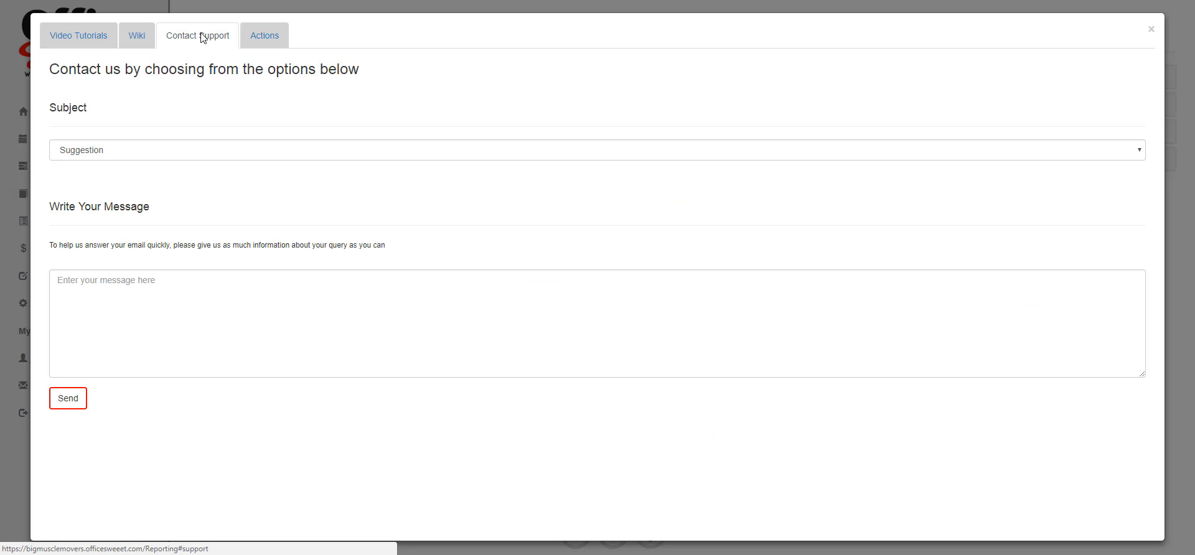
pyautogui.click(140, 150)
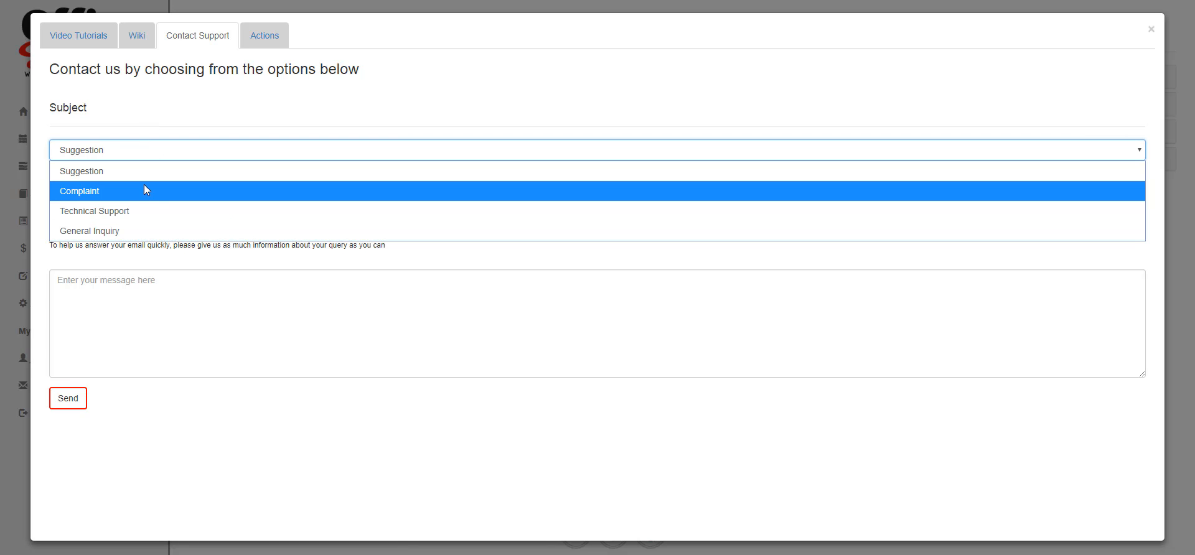
pyautogui.click(106, 307)
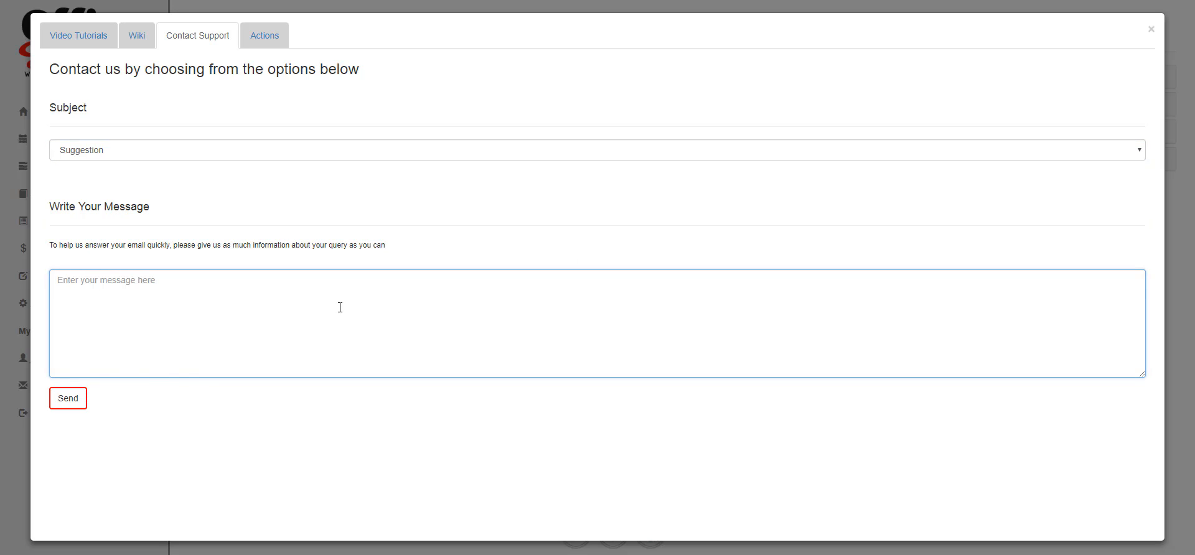
pyautogui.click(1151, 30)
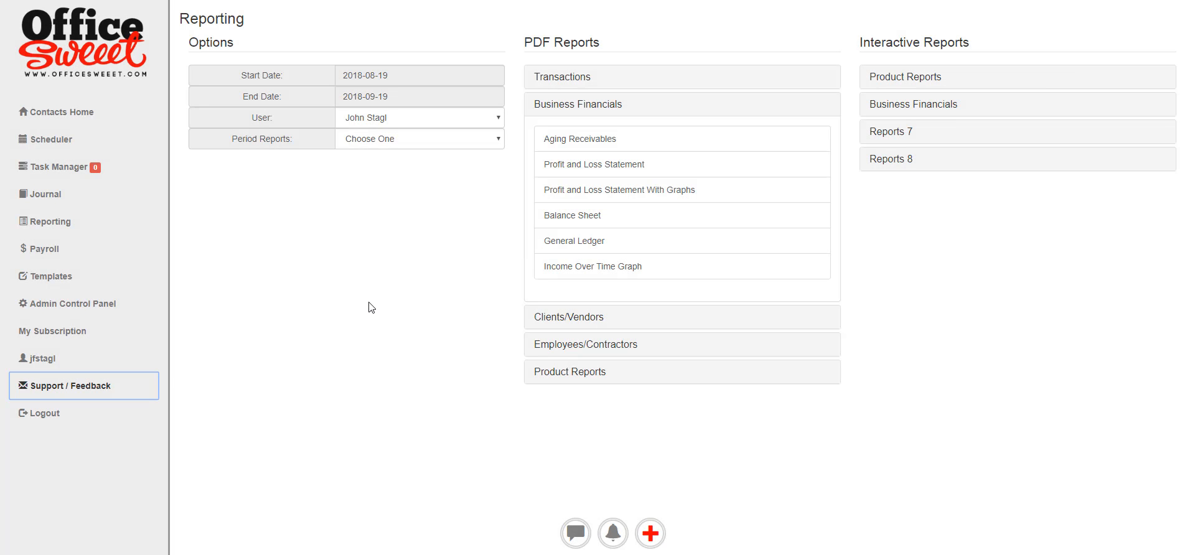